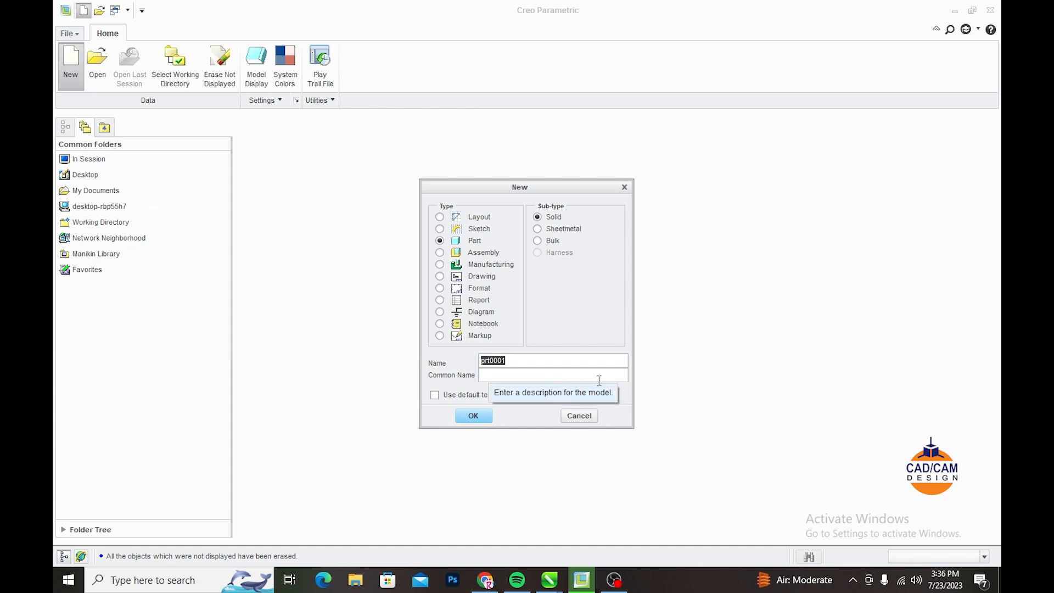
# Step: Create a new solid part named tyre using the mmns_part_solid template
pyautogui.write('tyre')
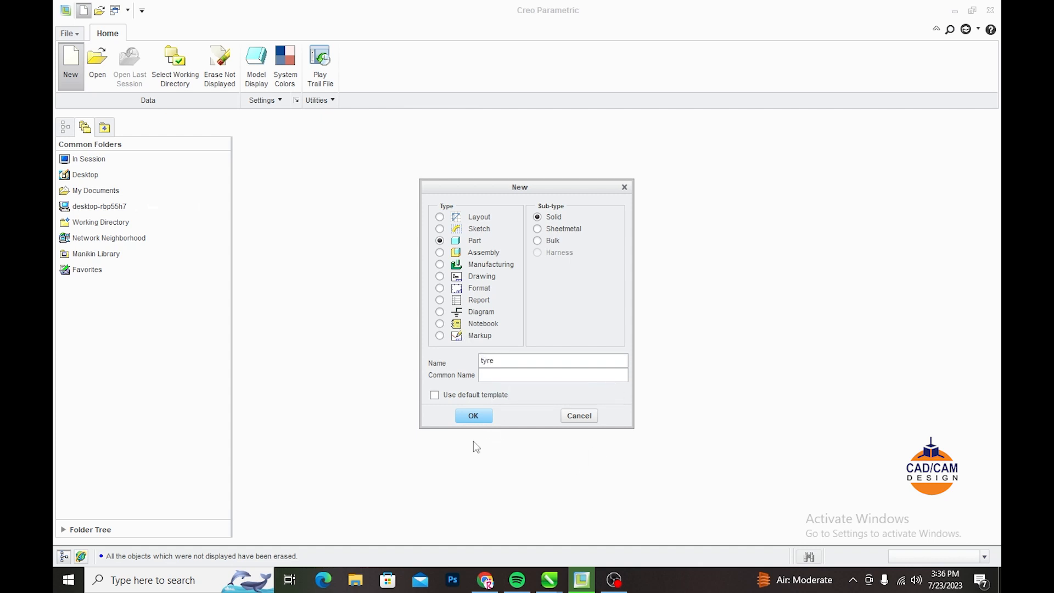
pyautogui.click(472, 415)
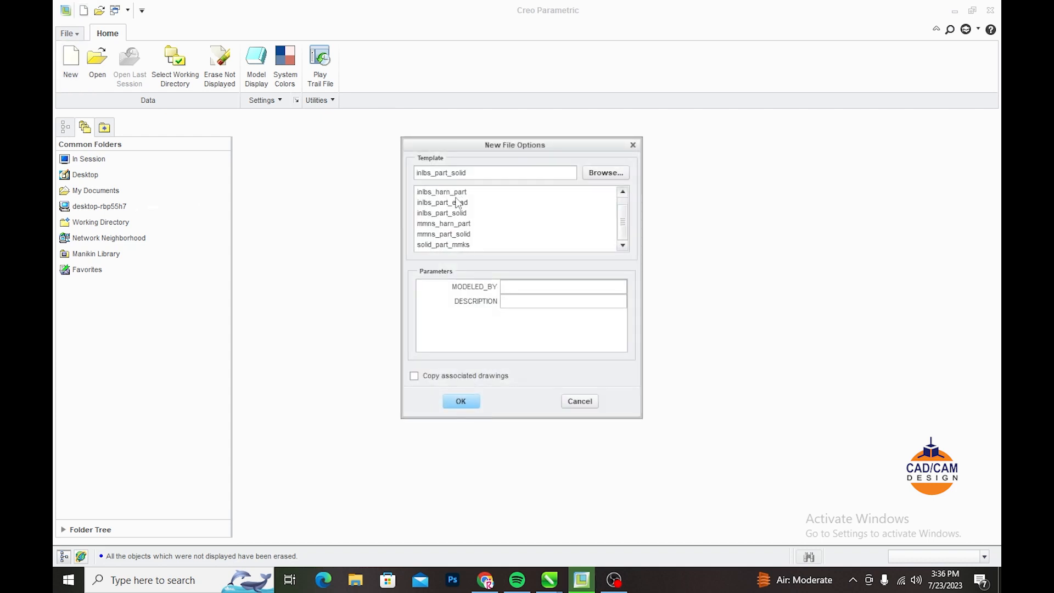
pyautogui.click(433, 234)
pyautogui.click(460, 401)
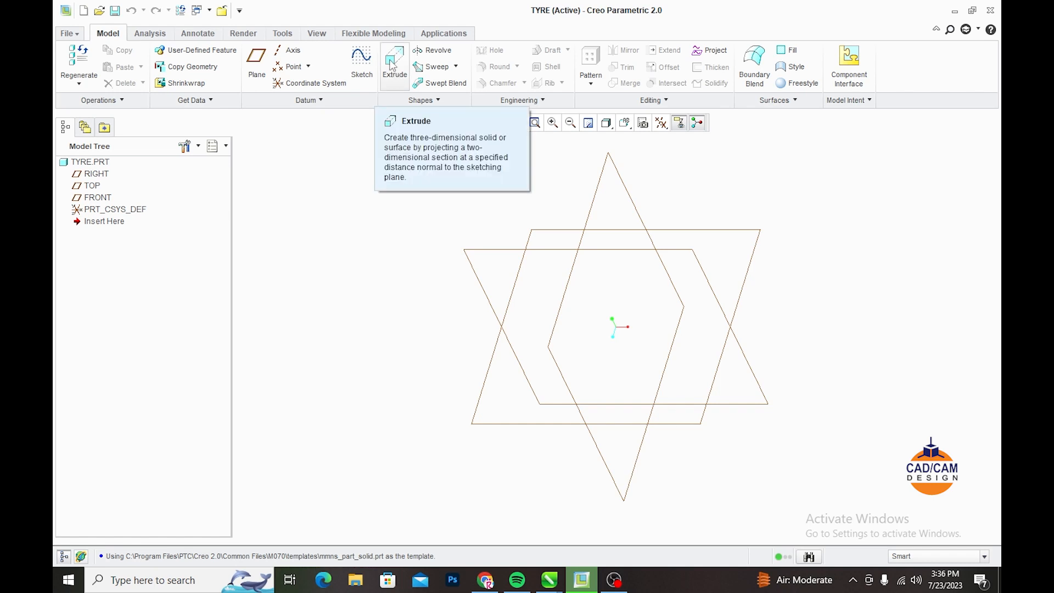
# Step: Start an Extrude with its sketch on the FRONT plane, and turn off the datum plane display
pyautogui.click(392, 63)
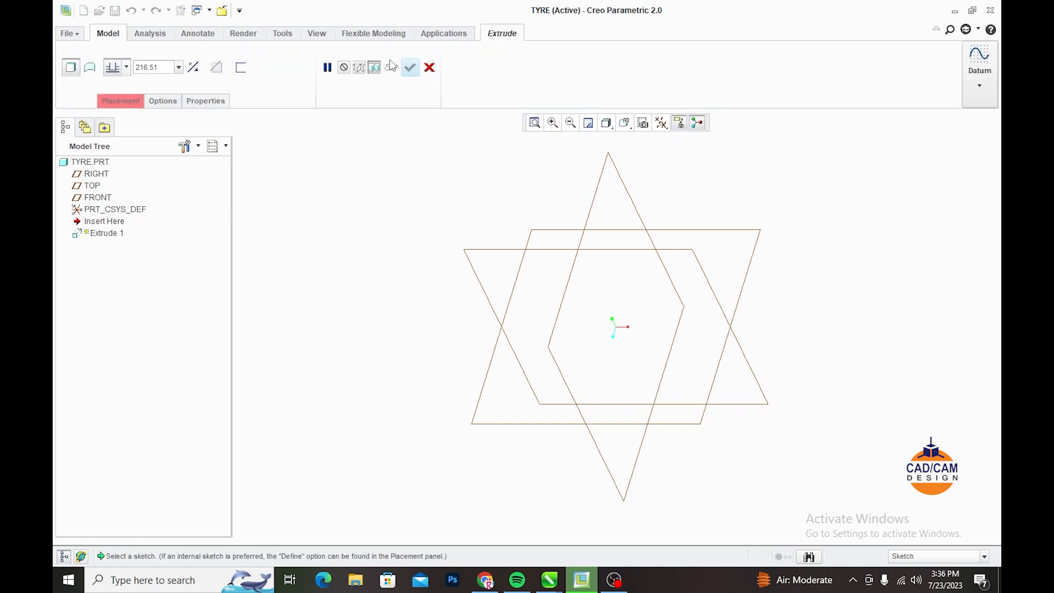
pyautogui.click(479, 253)
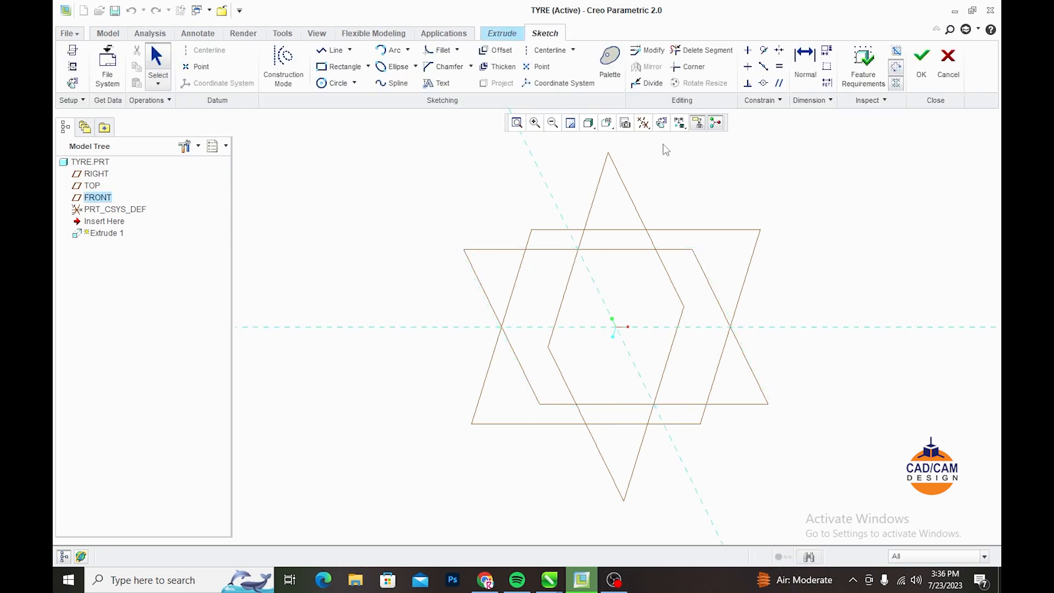
pyautogui.click(643, 122)
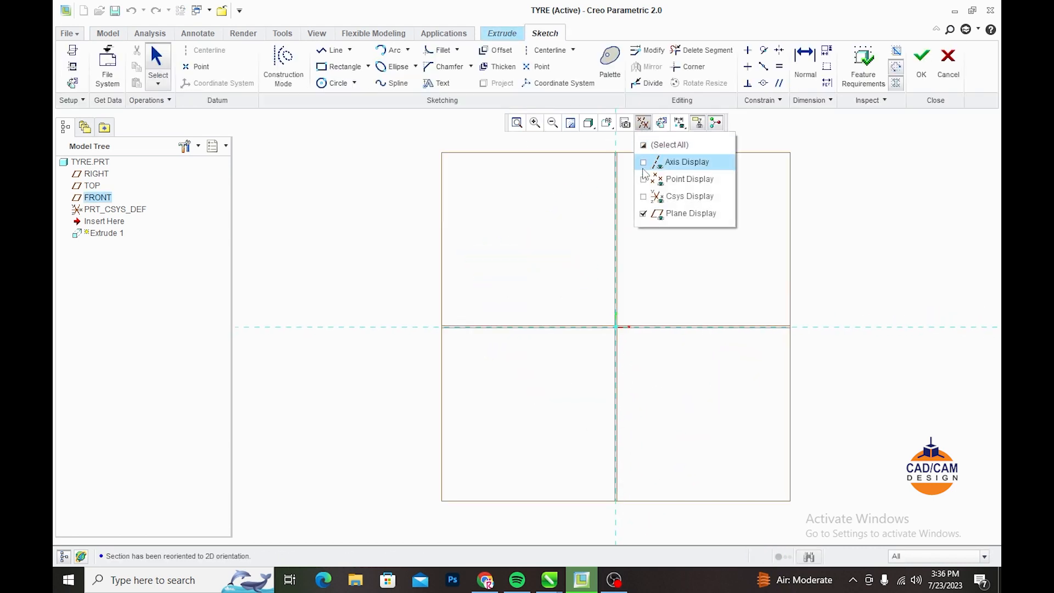
pyautogui.click(643, 213)
# Step: Sketch a horizontal and a vertical centerline through the origin
pyautogui.click(546, 51)
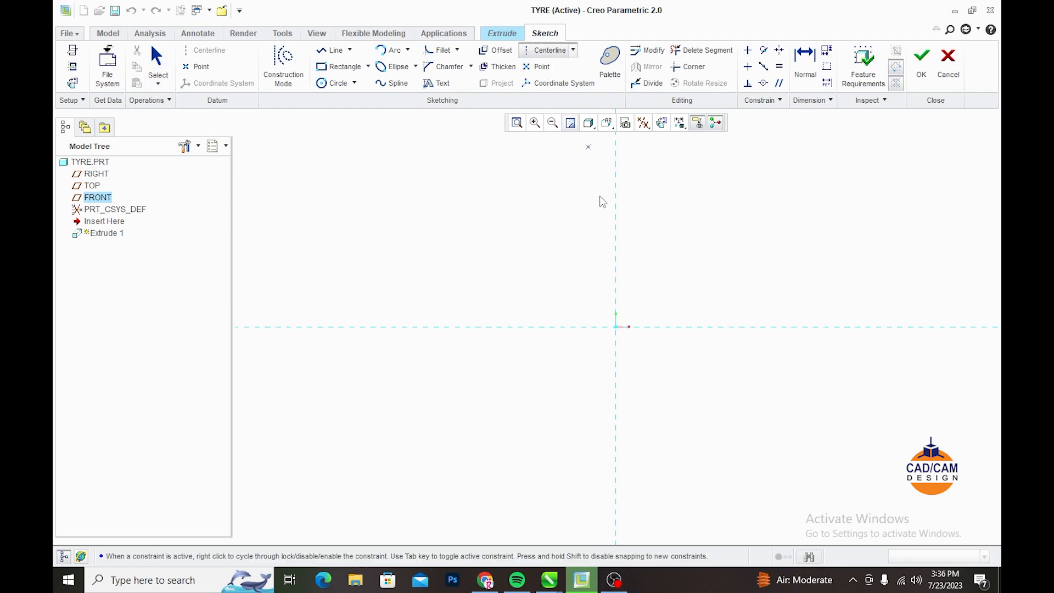
pyautogui.click(615, 327)
pyautogui.click(157, 72)
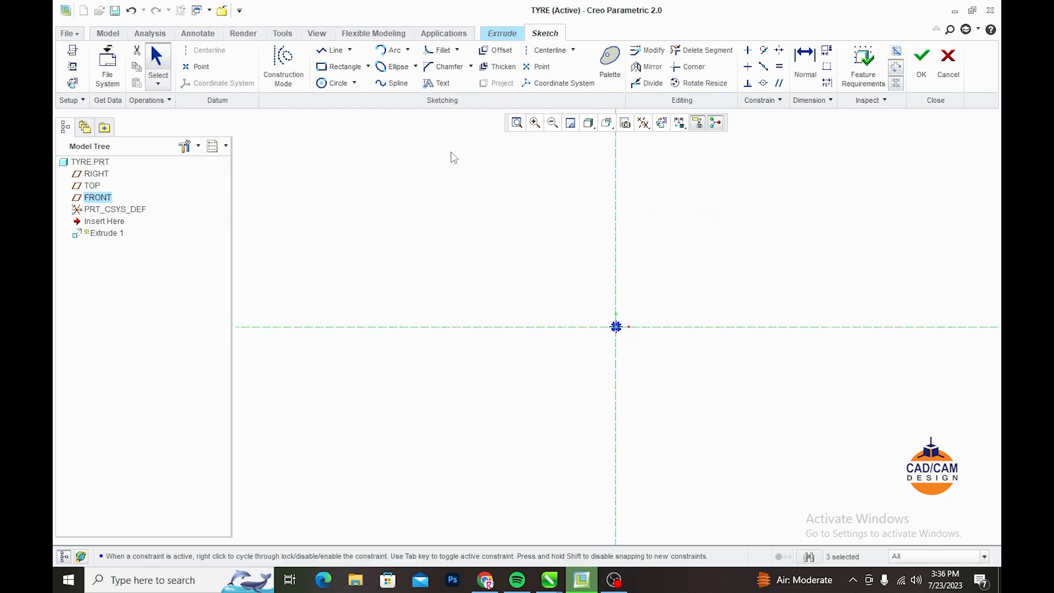
# Step: Sketch a rectangle about 290 mm wide and 133 mm high, symmetric about both centerlines
pyautogui.click(337, 66)
pyautogui.click(516, 282)
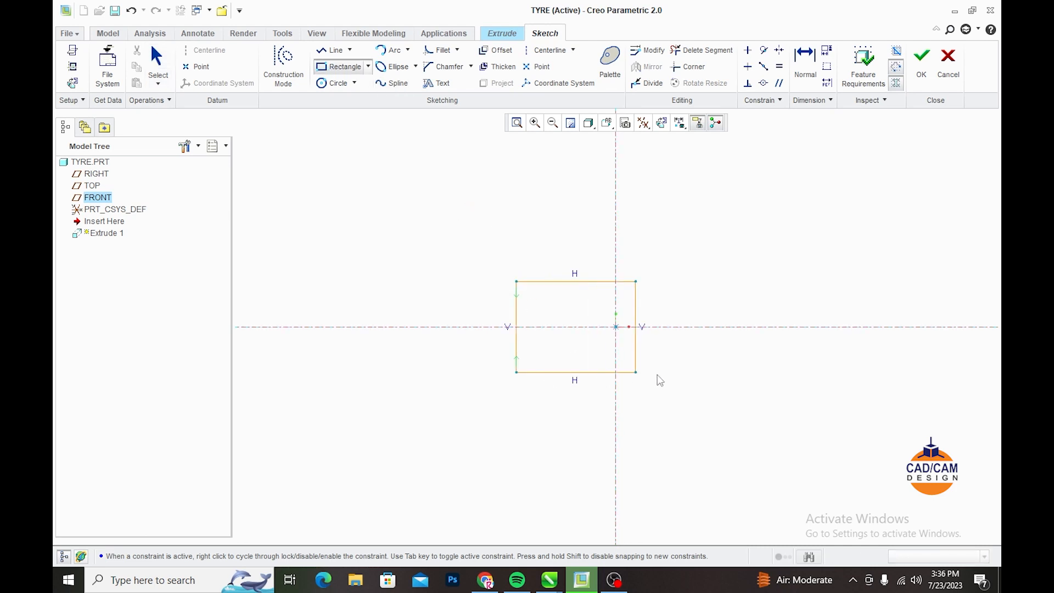
pyautogui.click(715, 372)
pyautogui.click(158, 68)
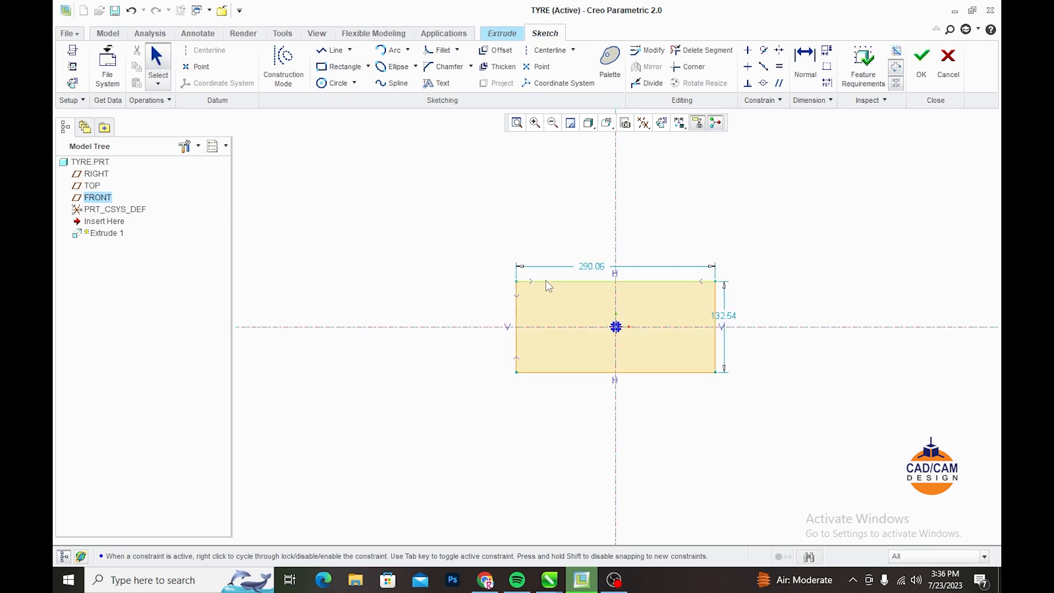
# Step: Set the rectangle's width to 800 mm and its height to 150 mm
pyautogui.doubleClick(593, 266)
pyautogui.write('800')
pyautogui.press('Return')
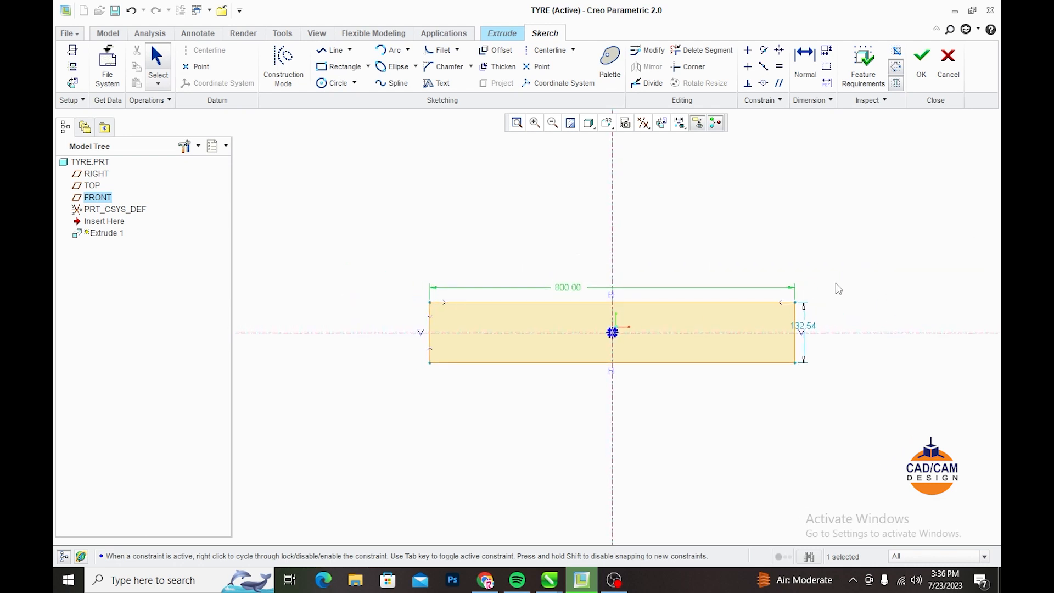
pyautogui.doubleClick(803, 325)
pyautogui.write('150')
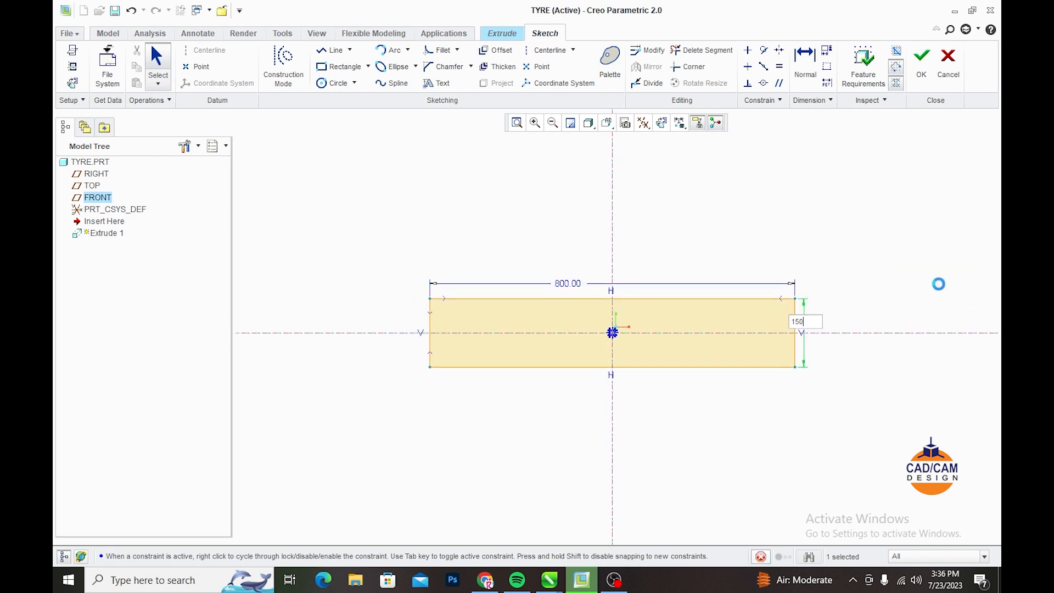
pyautogui.press('Return')
# Step: Finish the sketch and extrude the rectangle to a depth of 5 mm
pyautogui.click(921, 57)
pyautogui.moveTo(690, 211); pyautogui.dragTo(680, 207, button='middle')
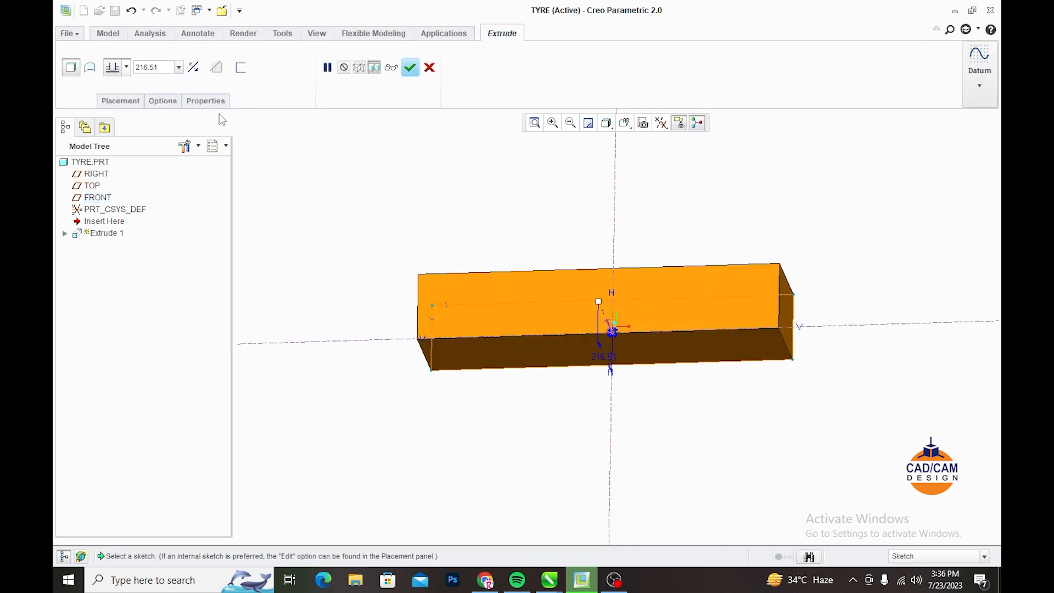
pyautogui.write('5')
pyautogui.press('Return')
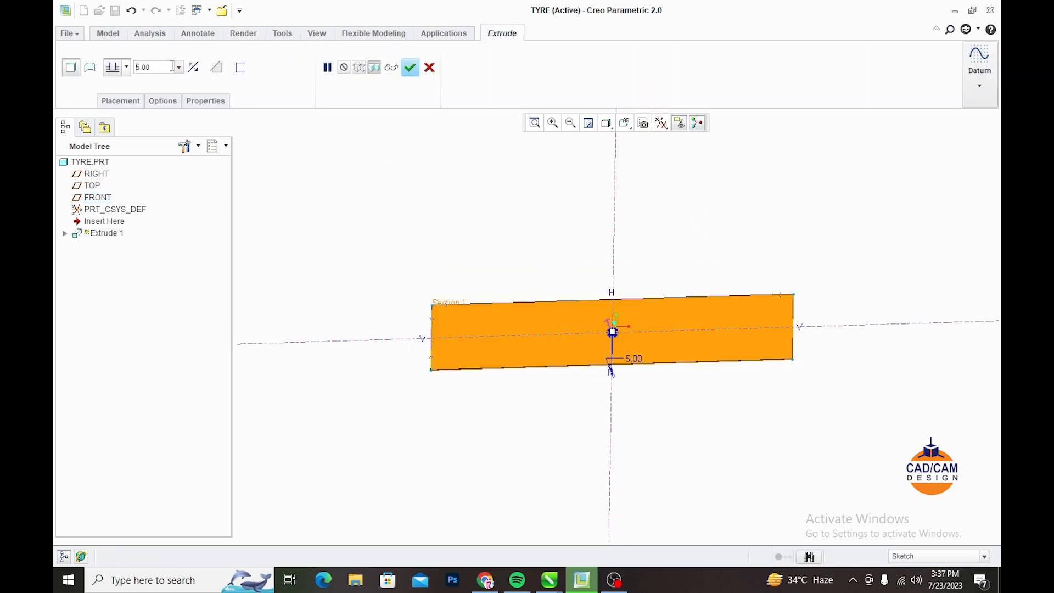
pyautogui.click(410, 67)
# Step: Start a Toroidal Bend feature and include the solid geometry in the bend
pyautogui.moveTo(409, 211); pyautogui.dragTo(439, 163, button='middle')
pyautogui.scroll(-1, 663, 406)
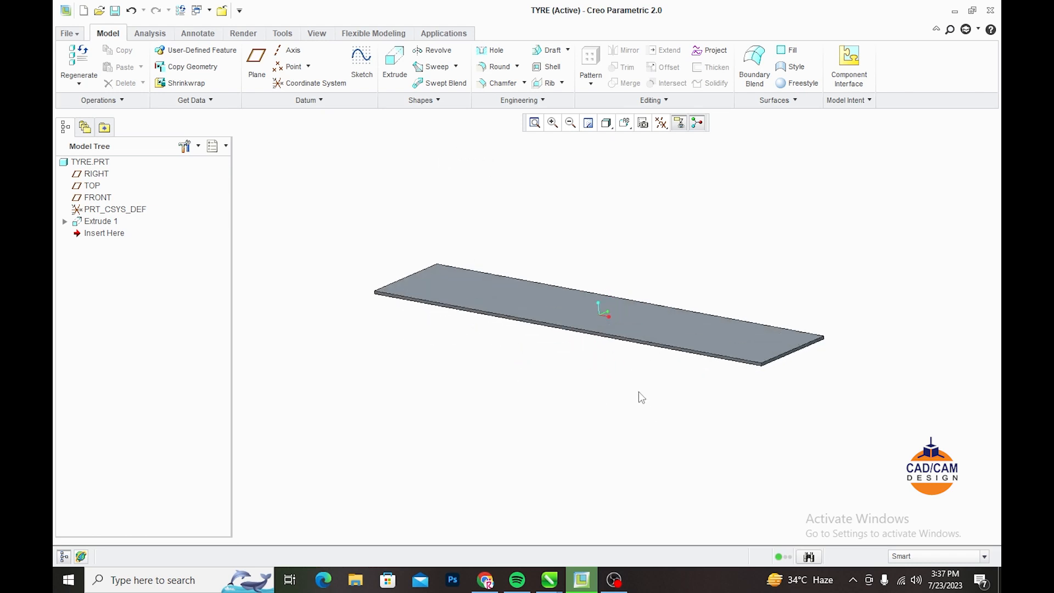
pyautogui.scroll(-1, 598, 378)
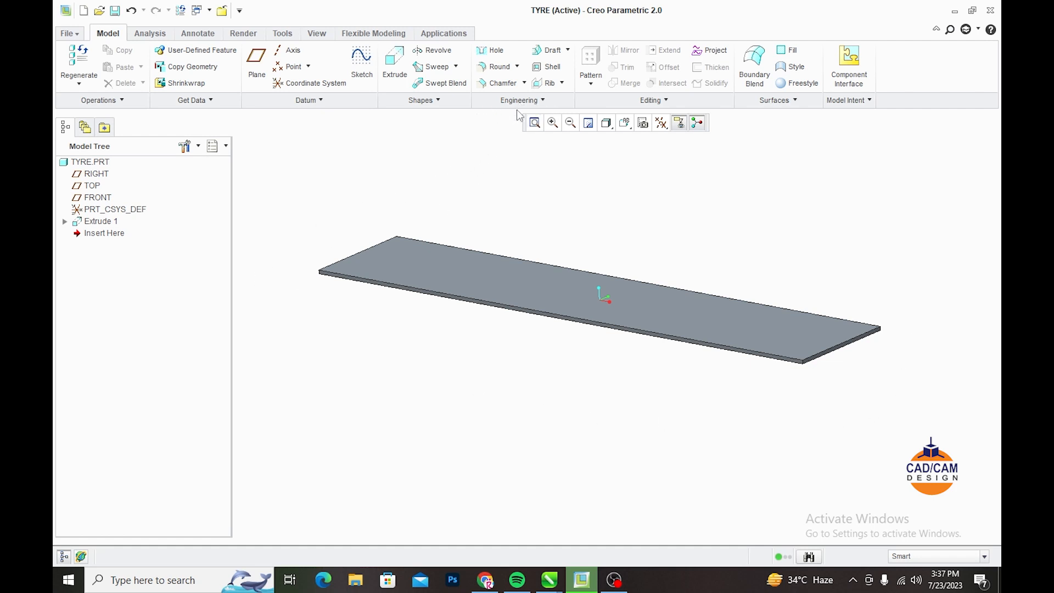
pyautogui.click(540, 99)
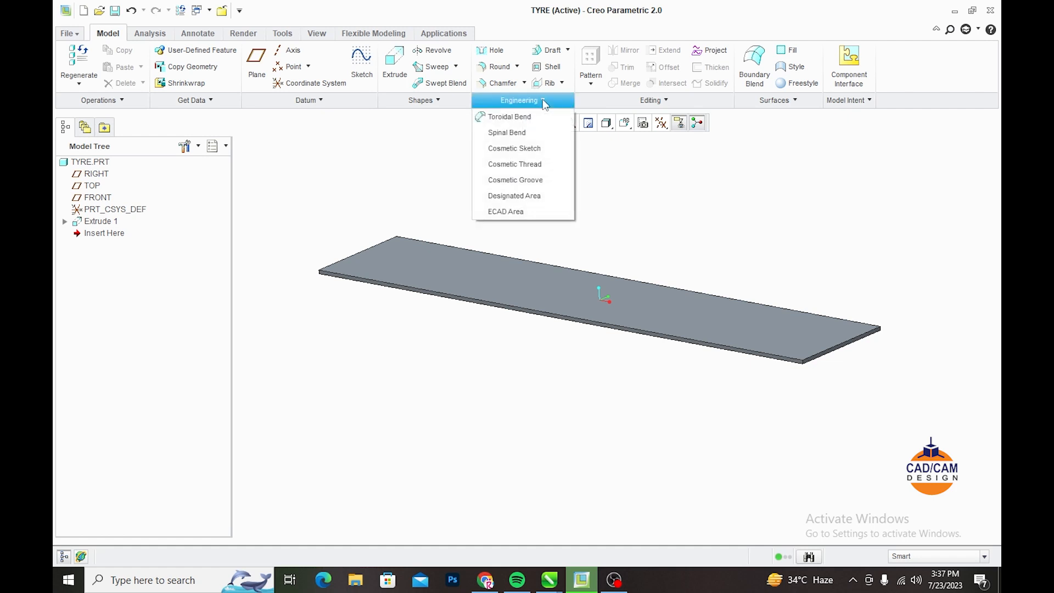
pyautogui.click(710, 218)
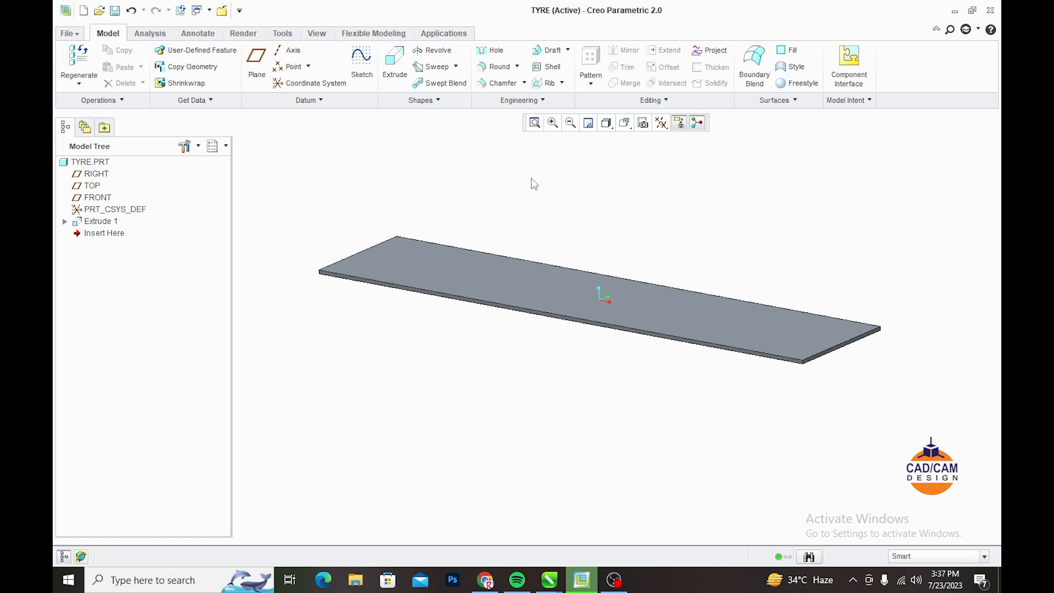
pyautogui.click(526, 101)
pyautogui.click(505, 116)
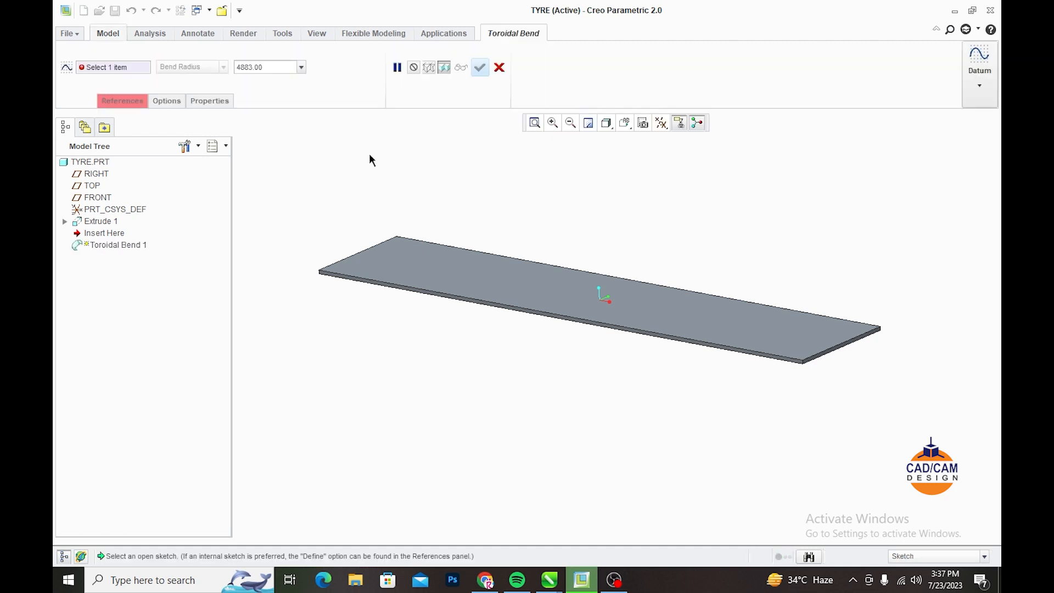
pyautogui.click(122, 102)
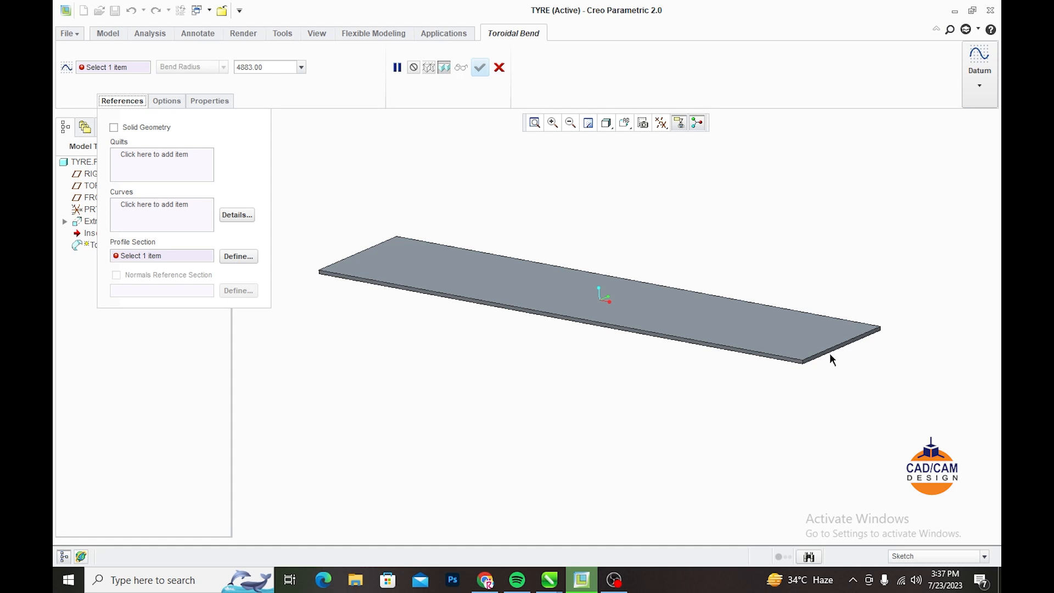
pyautogui.click(114, 128)
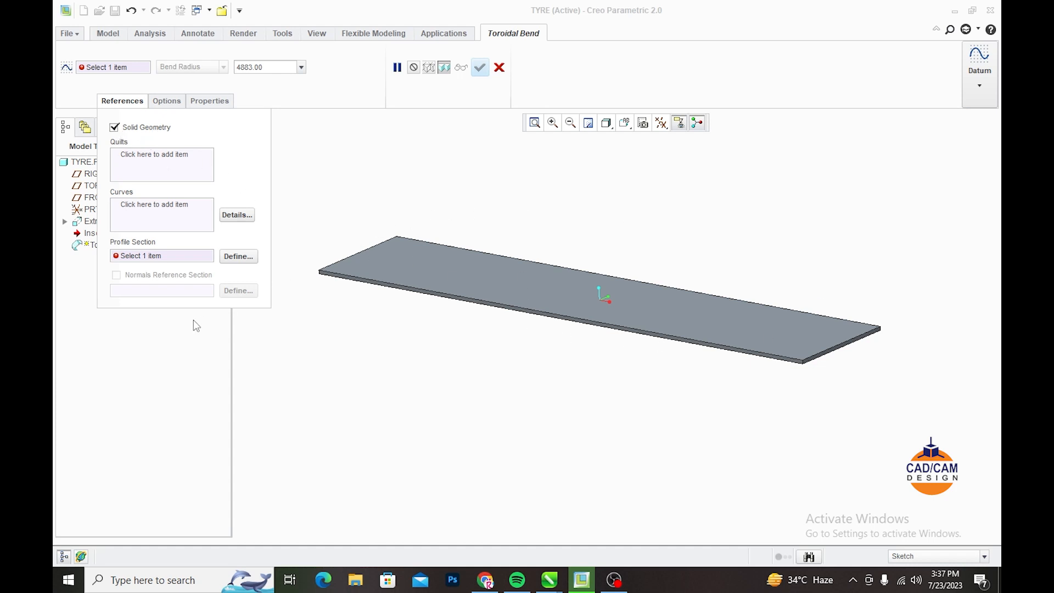
# Step: Define the bend's profile section with a sketch on the plate's narrow end face
pyautogui.click(239, 256)
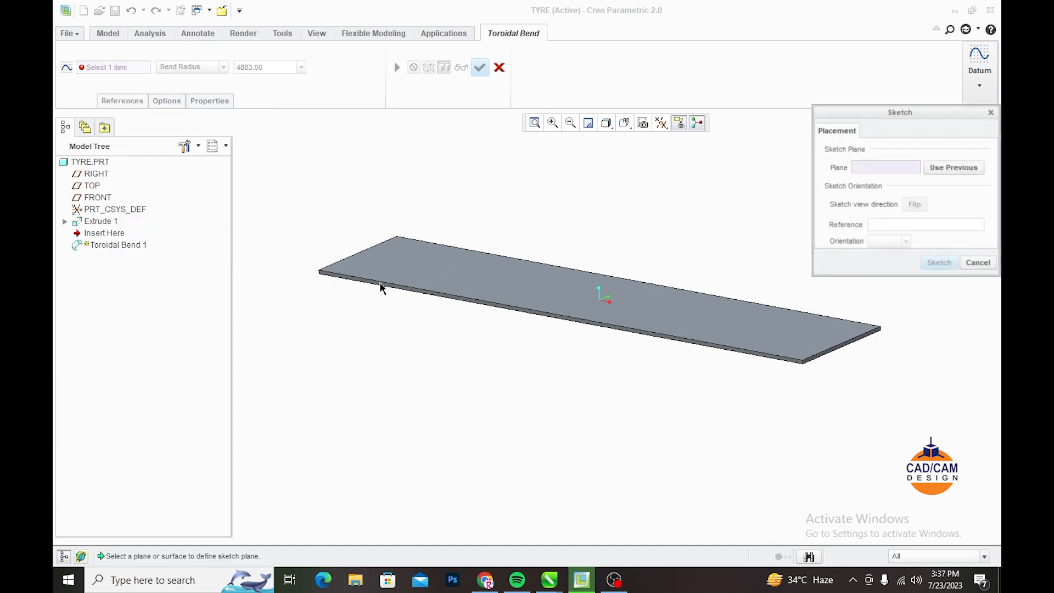
pyautogui.moveTo(715, 377)
pyautogui.mouseDown(button='middle')
pyautogui.moveTo(640, 384)
pyautogui.moveTo(752, 388)
pyautogui.mouseUp(button='middle')
pyautogui.scroll(3, 401, 376)
pyautogui.moveTo(402, 376)
pyautogui.mouseDown(button='middle')
pyautogui.moveTo(410, 388)
pyautogui.moveTo(412, 376)
pyautogui.mouseUp(button='middle')
pyautogui.click(408, 358)
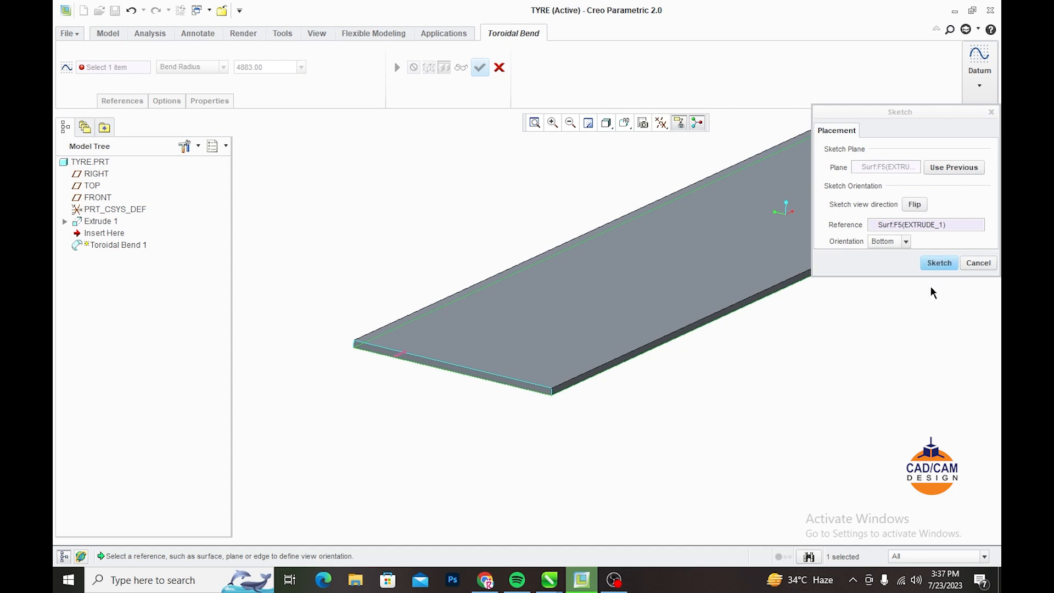
pyautogui.click(938, 264)
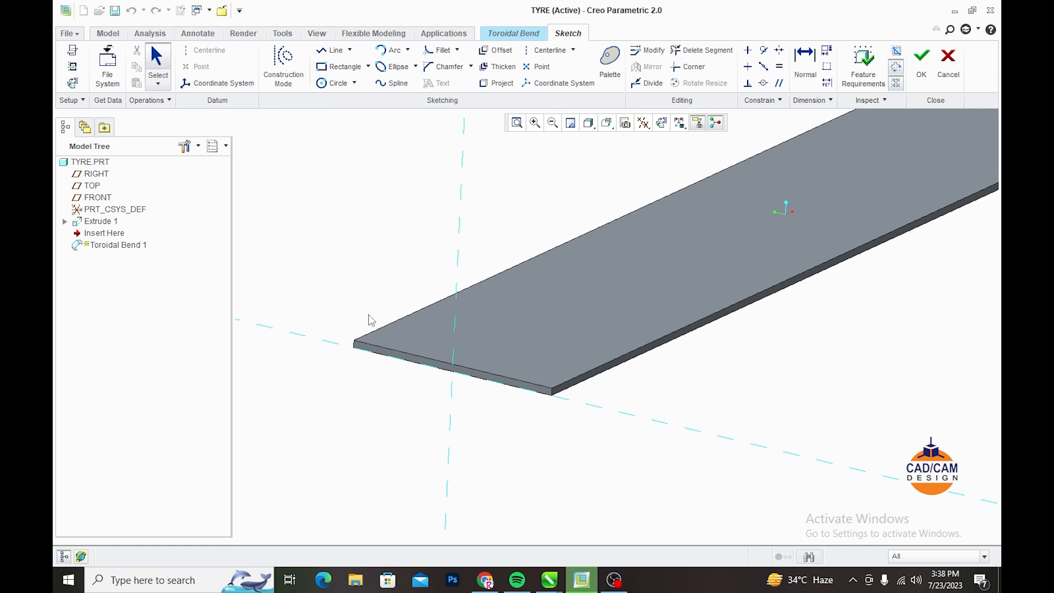
# Step: Add the short edge at one corner of the end face and the side surface at its other corner as sketch references
pyautogui.scroll(3, 341, 343)
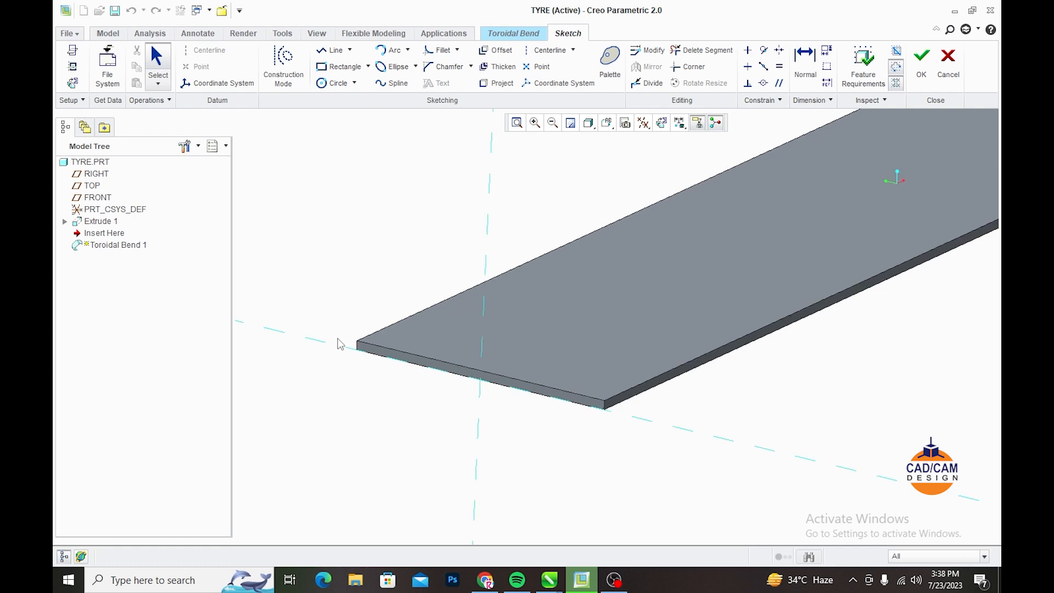
pyautogui.click(72, 67)
pyautogui.scroll(4, 351, 346)
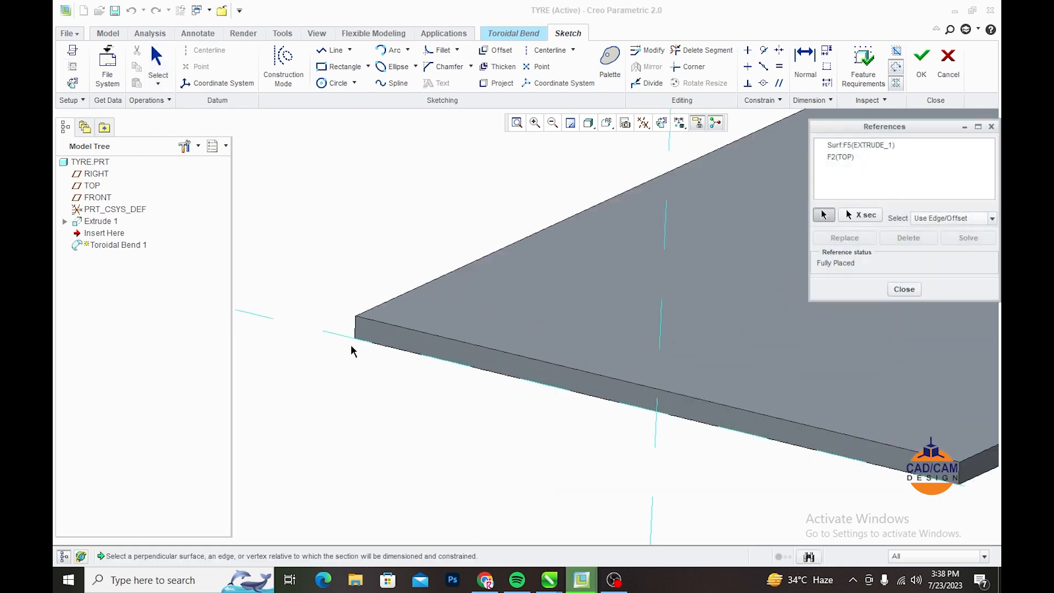
pyautogui.click(360, 314)
pyautogui.scroll(-4, 360, 314)
pyautogui.scroll(5, 505, 358)
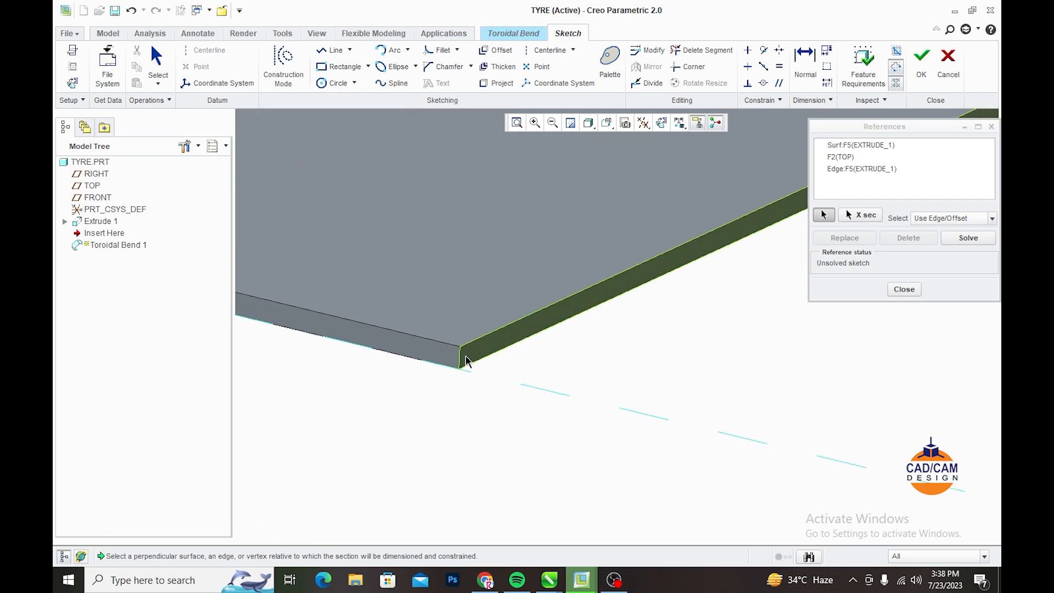
pyautogui.click(464, 361)
pyautogui.scroll(-4, 464, 361)
pyautogui.click(966, 237)
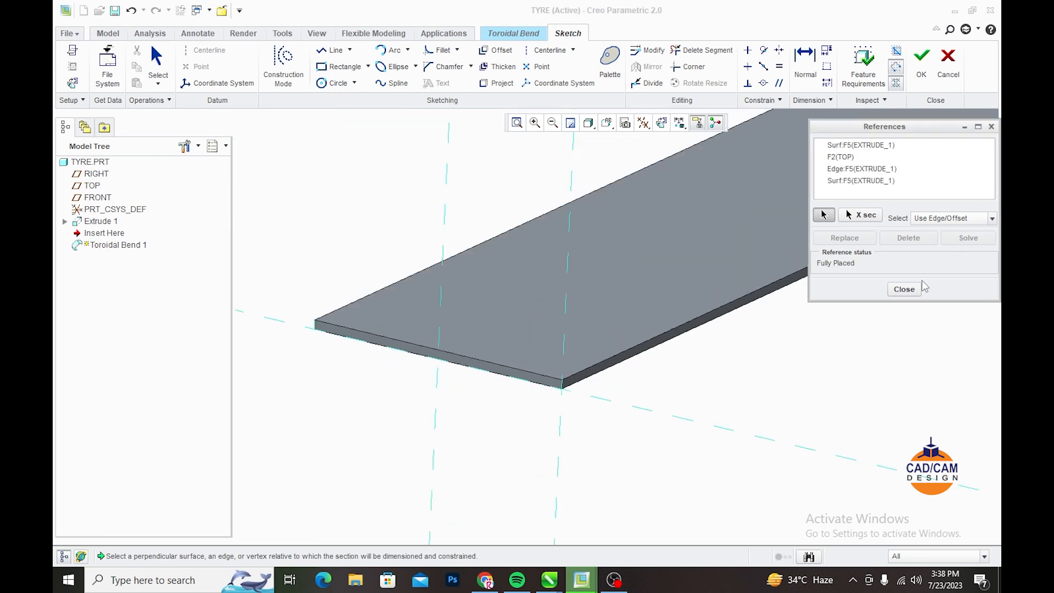
pyautogui.click(900, 290)
# Step: Place a datum coordinate system at the lower corner of the end face, on the short edge used as a reference
pyautogui.scroll(3, 254, 235)
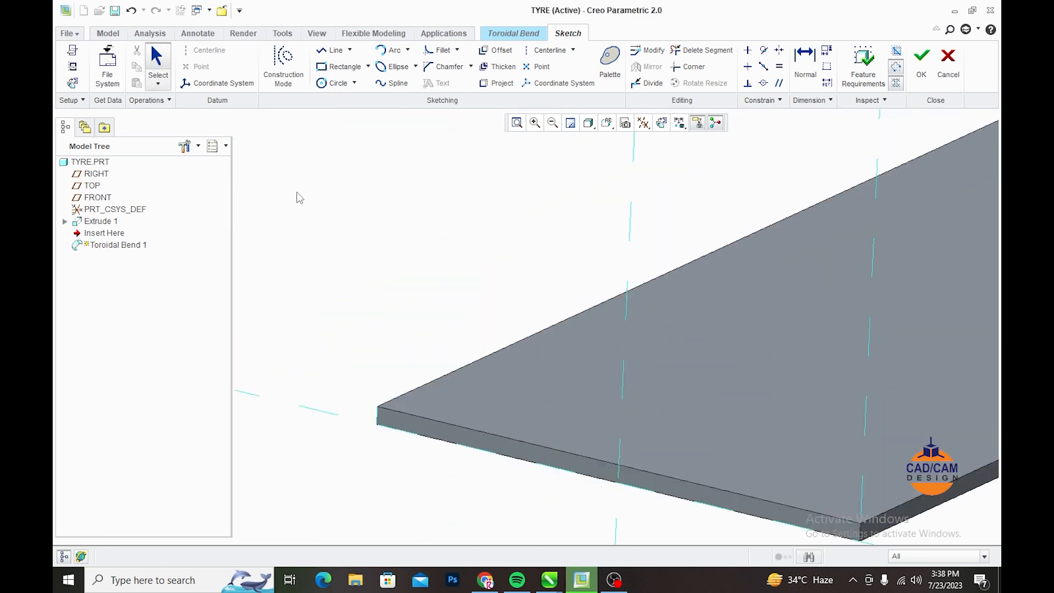
pyautogui.scroll(-3, 301, 206)
pyautogui.scroll(2, 305, 304)
pyautogui.click(217, 83)
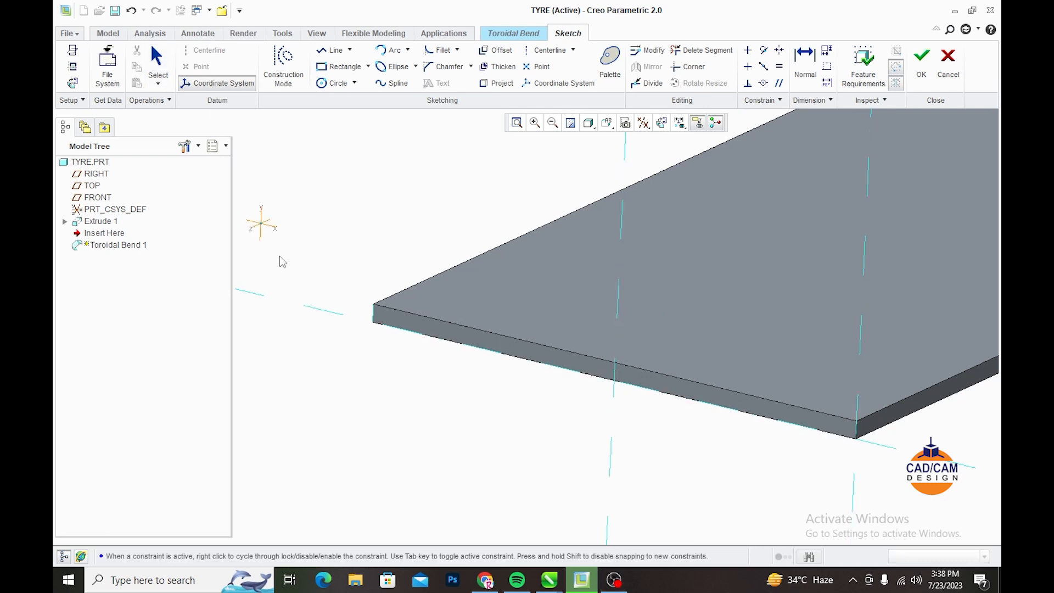
pyautogui.click(372, 321)
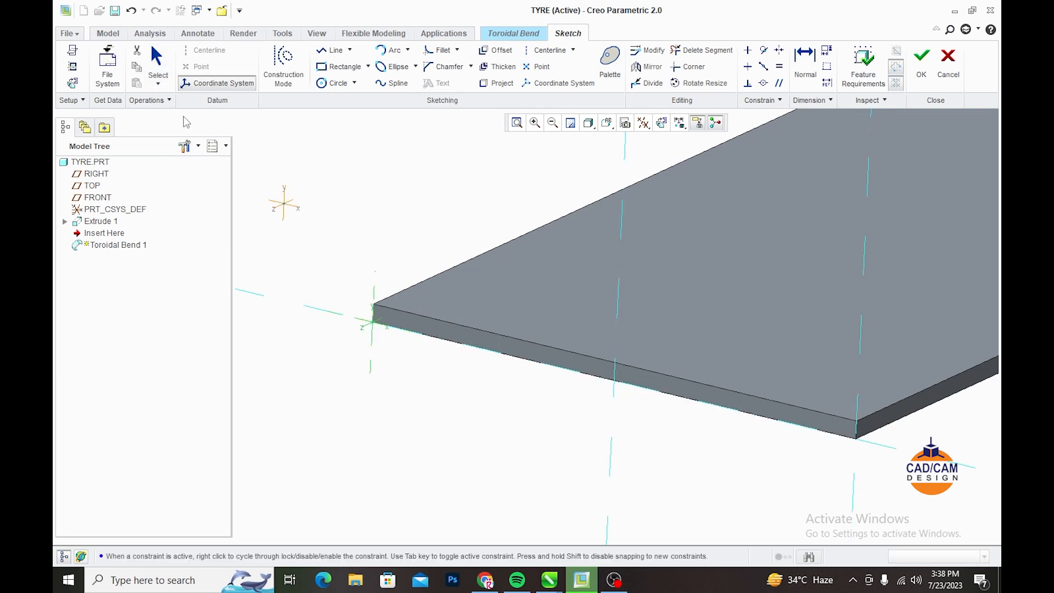
pyautogui.click(157, 60)
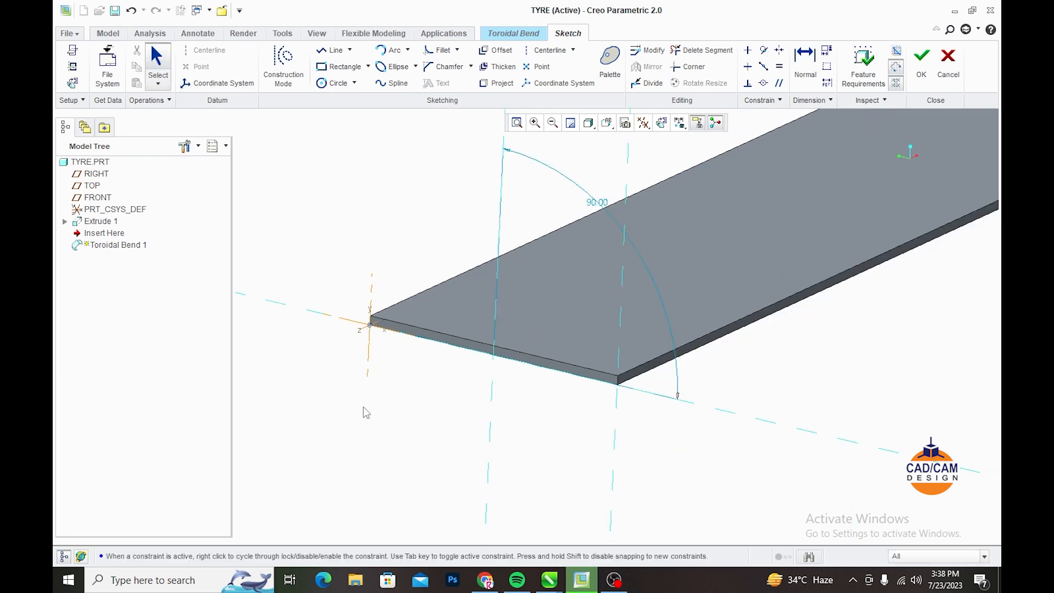
# Step: Sketch the profile line along the end face's lower edge from the coordinate system to the opposite corner, and finish the sketch
pyautogui.scroll(-1, 409, 373)
pyautogui.scroll(-1, 408, 372)
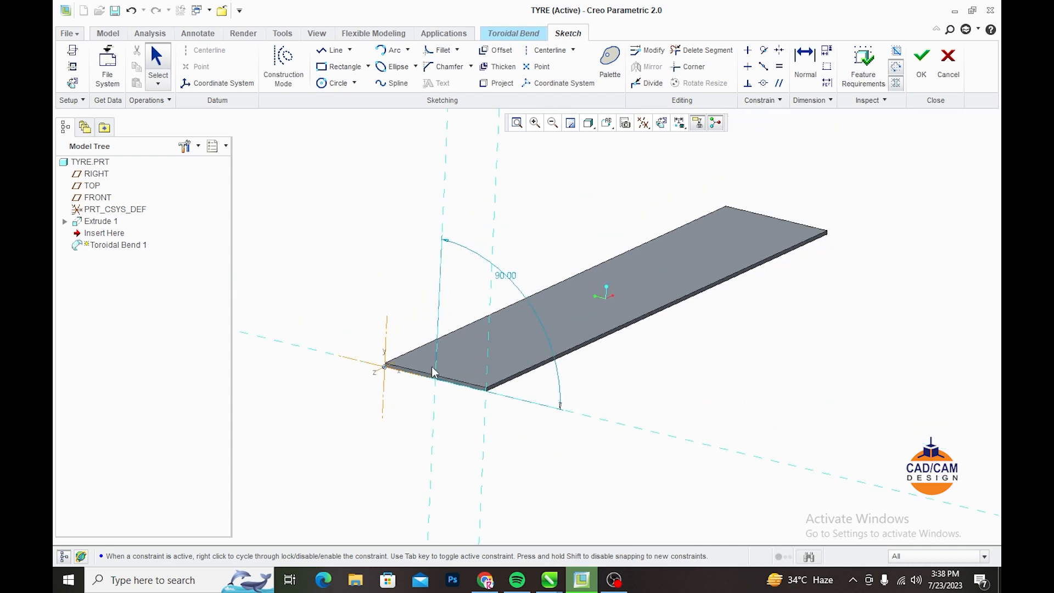
pyautogui.scroll(1, 486, 347)
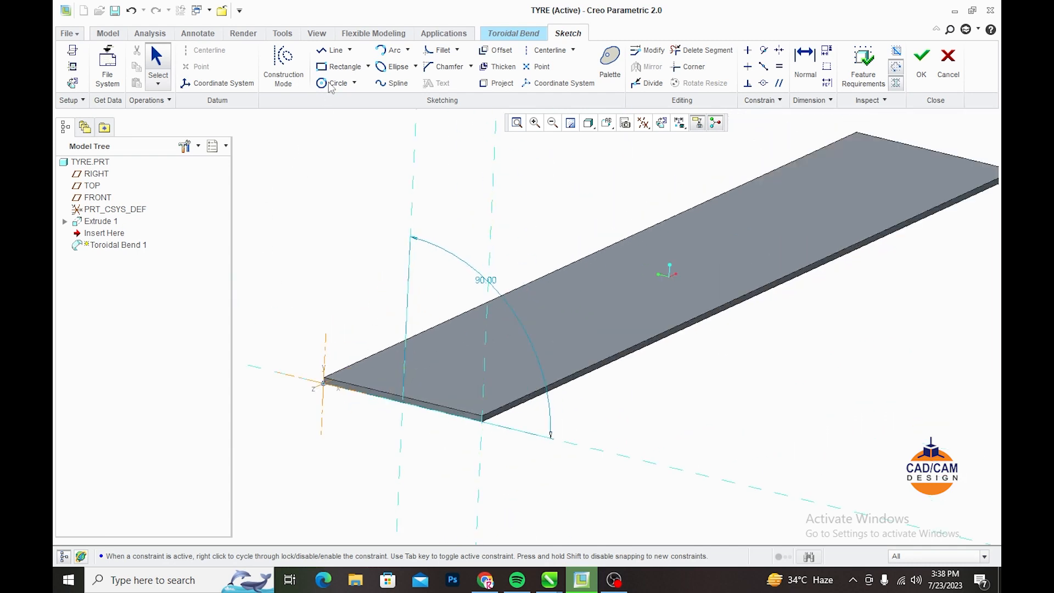
pyautogui.click(333, 55)
pyautogui.click(323, 383)
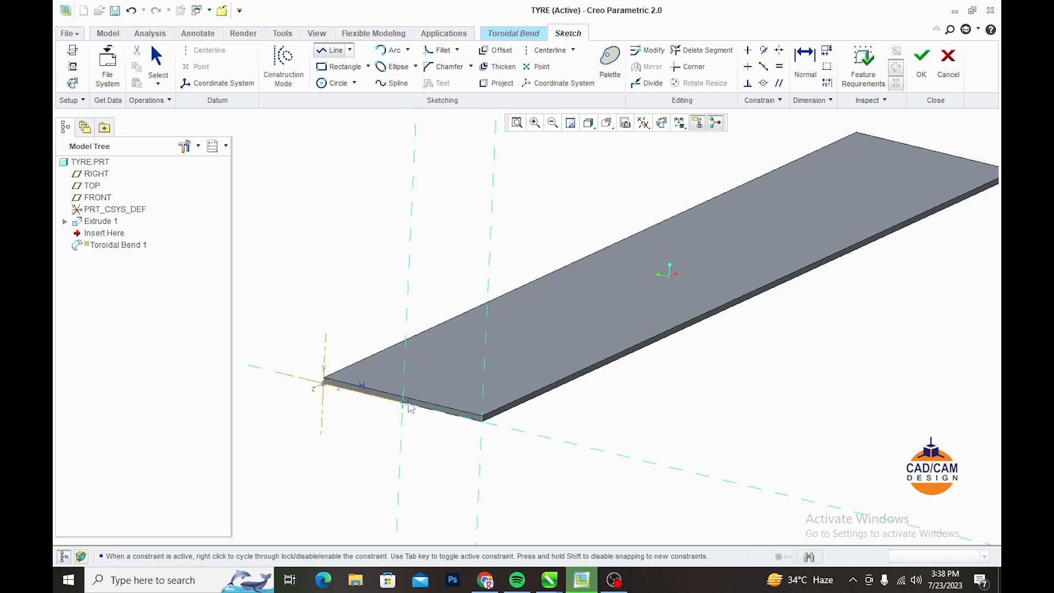
pyautogui.click(482, 423)
pyautogui.click(168, 61)
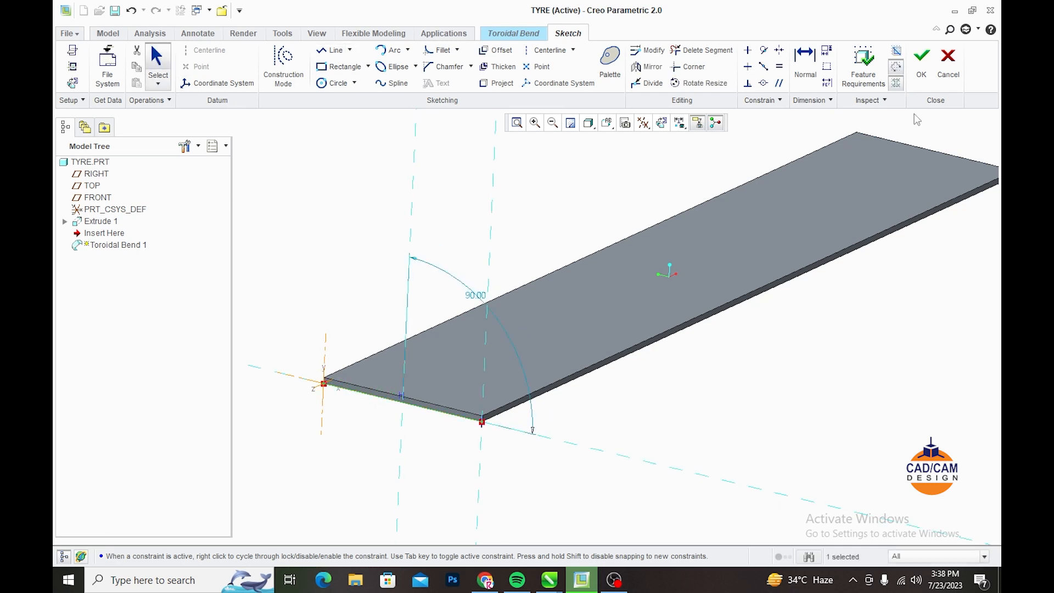
pyautogui.click(922, 57)
# Step: Set the Toroidal Bend's bend radius to 800
pyautogui.scroll(-2, 365, 308)
pyautogui.moveTo(369, 316)
pyautogui.mouseDown(button='middle')
pyautogui.moveTo(329, 274)
pyautogui.moveTo(334, 254)
pyautogui.moveTo(312, 302)
pyautogui.moveTo(320, 311)
pyautogui.moveTo(265, 286)
pyautogui.moveTo(344, 289)
pyautogui.moveTo(321, 296)
pyautogui.moveTo(297, 282)
pyautogui.moveTo(314, 308)
pyautogui.mouseUp(button='middle')
pyautogui.click(274, 64)
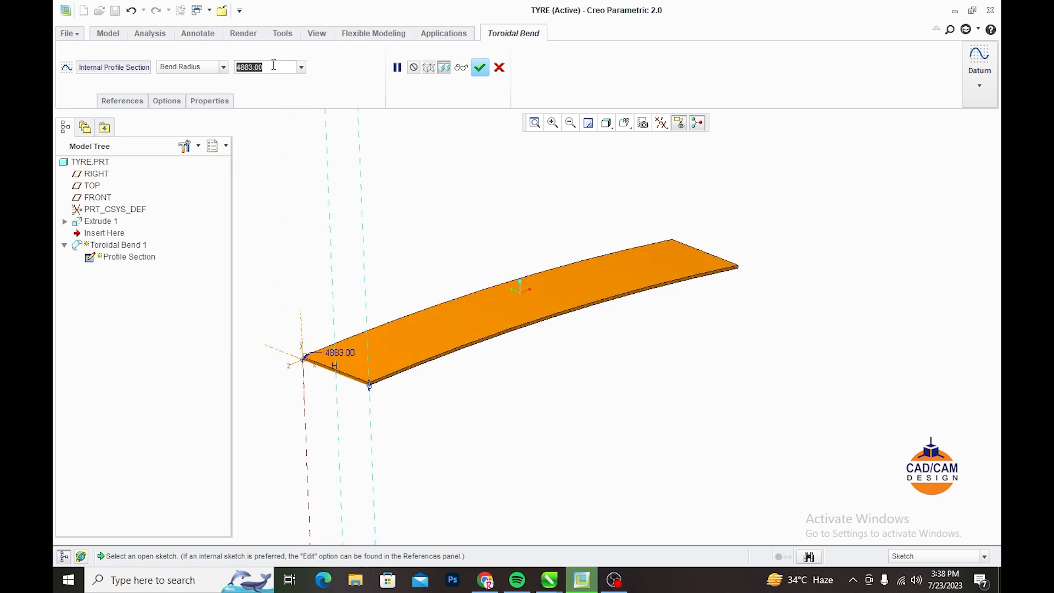
pyautogui.write('8')
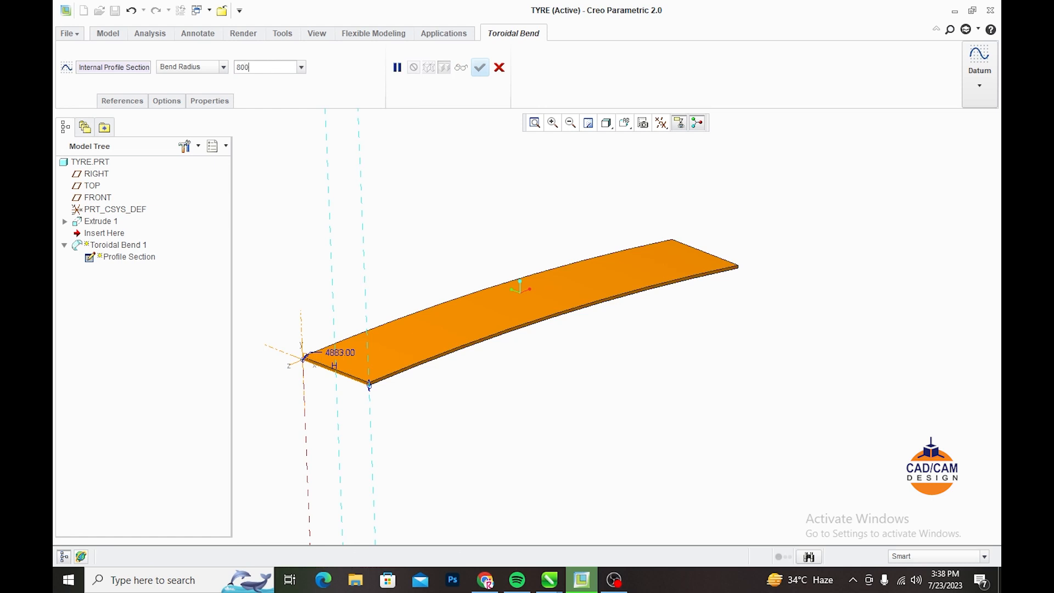
pyautogui.write('00')
pyautogui.press('Return')
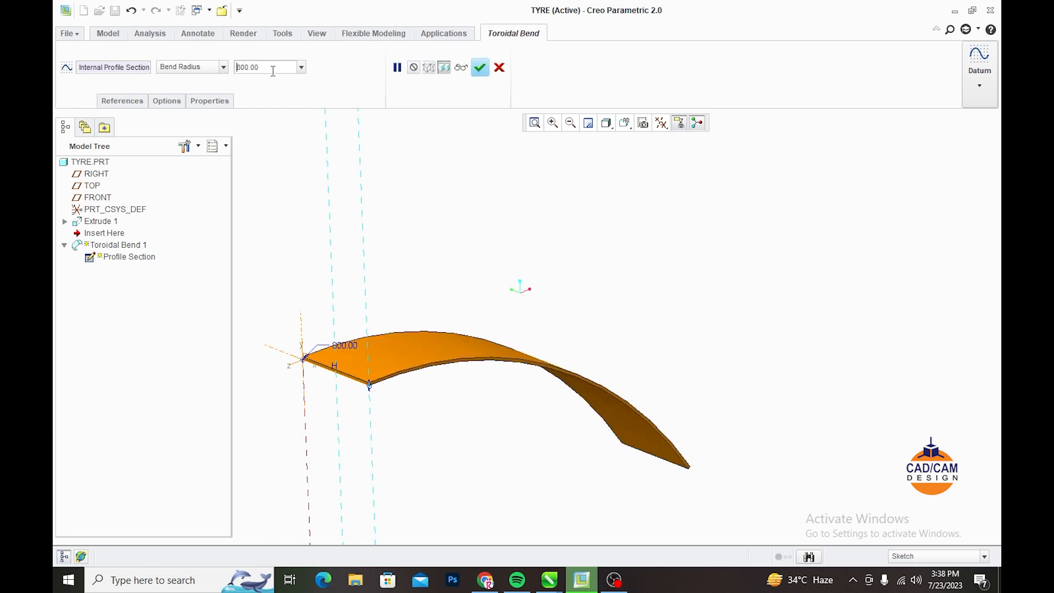
# Step: Divide the bend radius by 3.14 and again by 2, and complete the Toroidal Bend
pyautogui.write('/3.14')
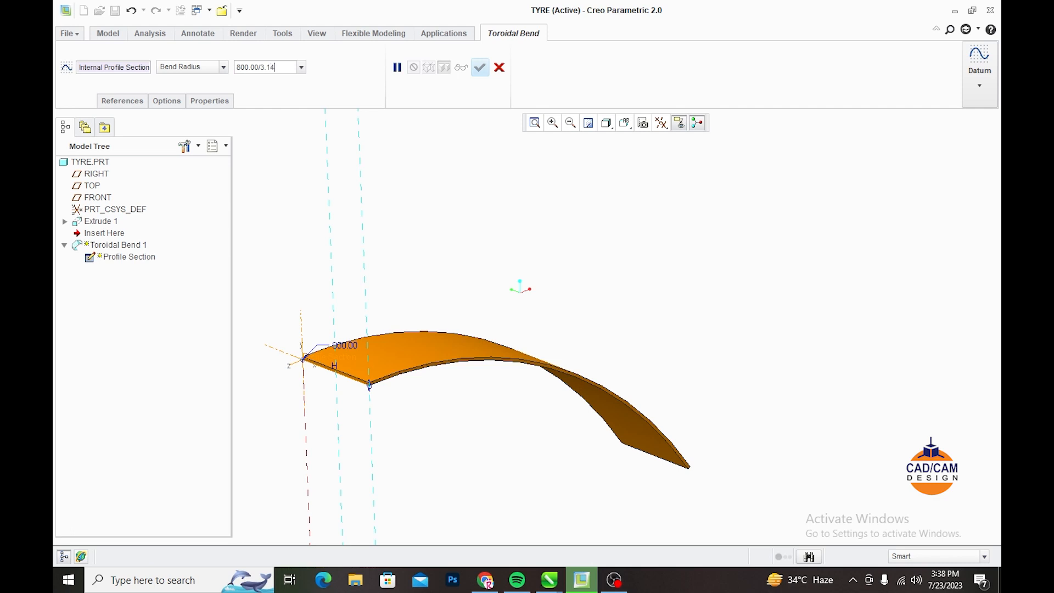
pyautogui.press('Return')
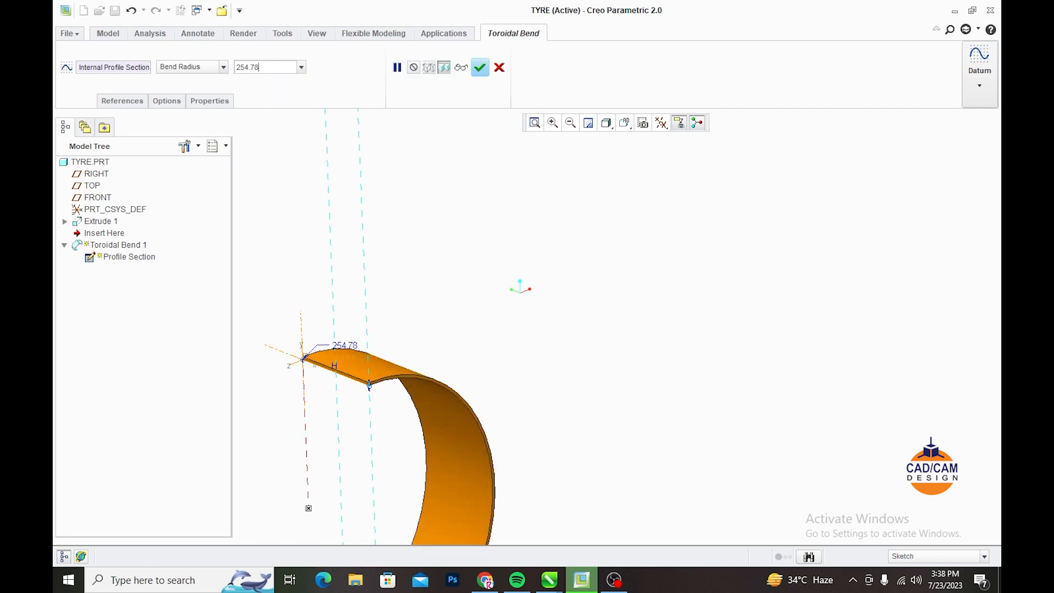
pyautogui.write('/2')
pyautogui.press('Return')
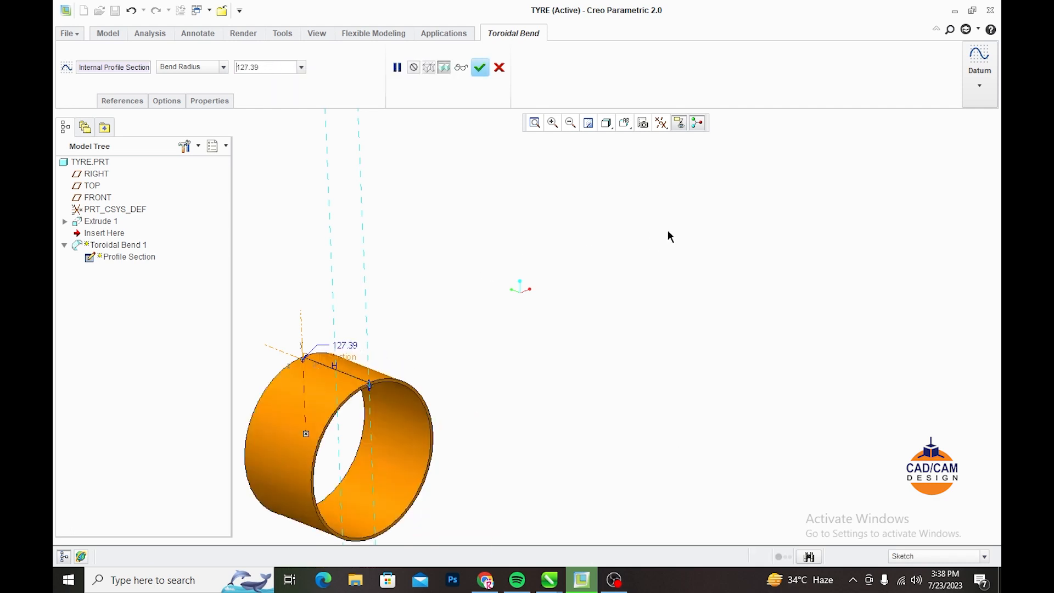
pyautogui.click(480, 67)
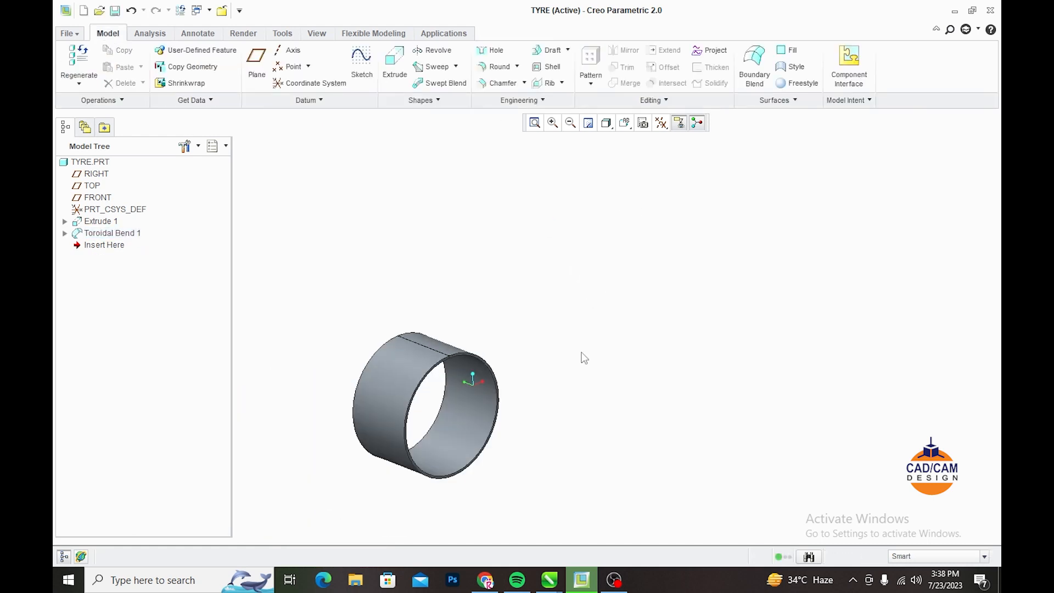
pyautogui.moveTo(583, 358); pyautogui.dragTo(602, 324, button='middle')
pyautogui.hotkey('ctrl', 'd')
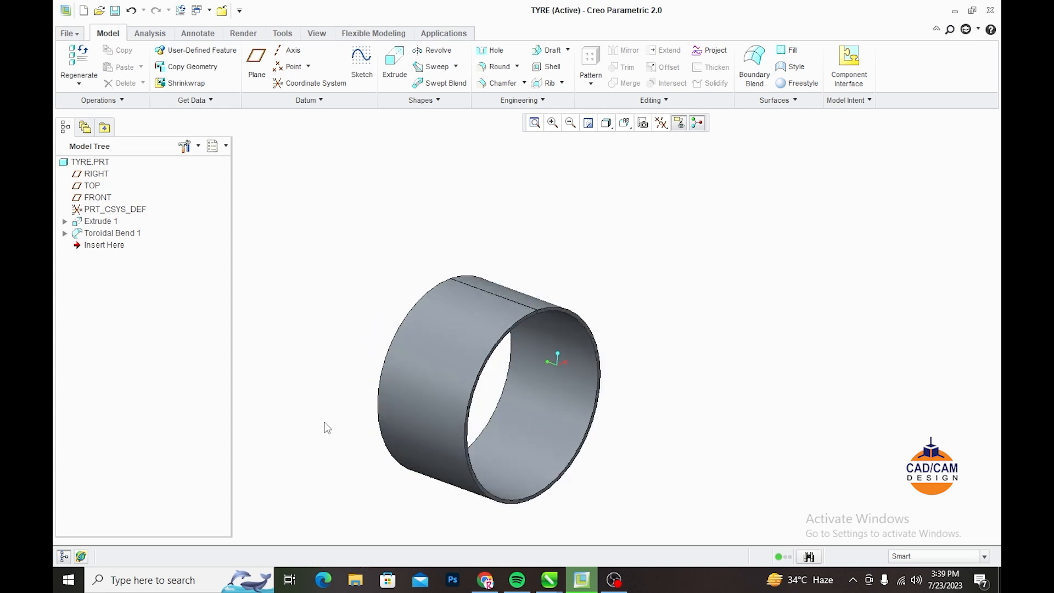
# Step: Reopen the Toroidal Bend's definition and set the bend radius back to 800
pyautogui.click(65, 232)
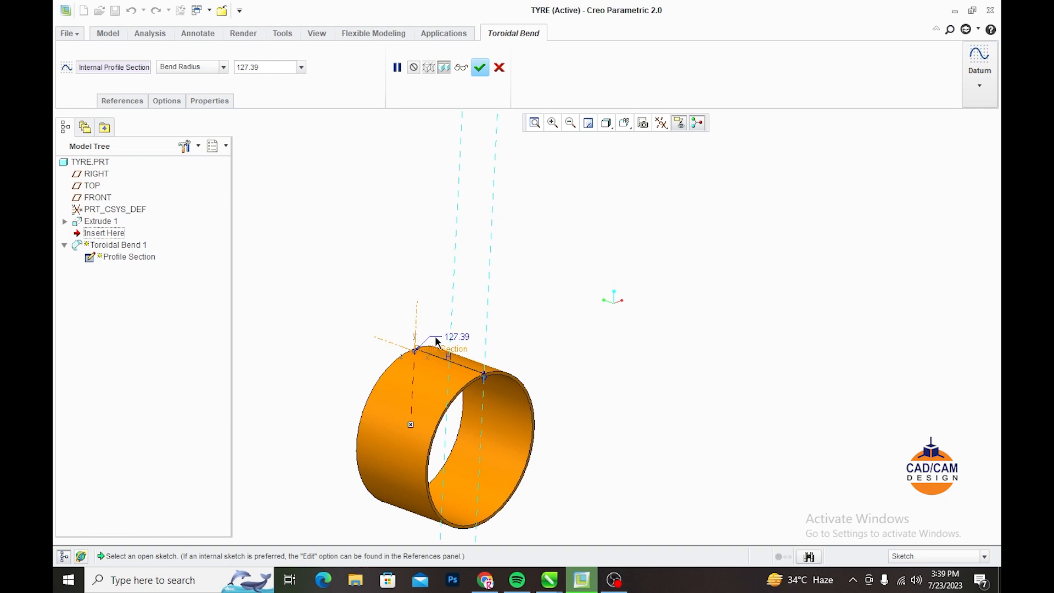
pyautogui.doubleClick(269, 67)
pyautogui.write('800')
pyautogui.press('Return')
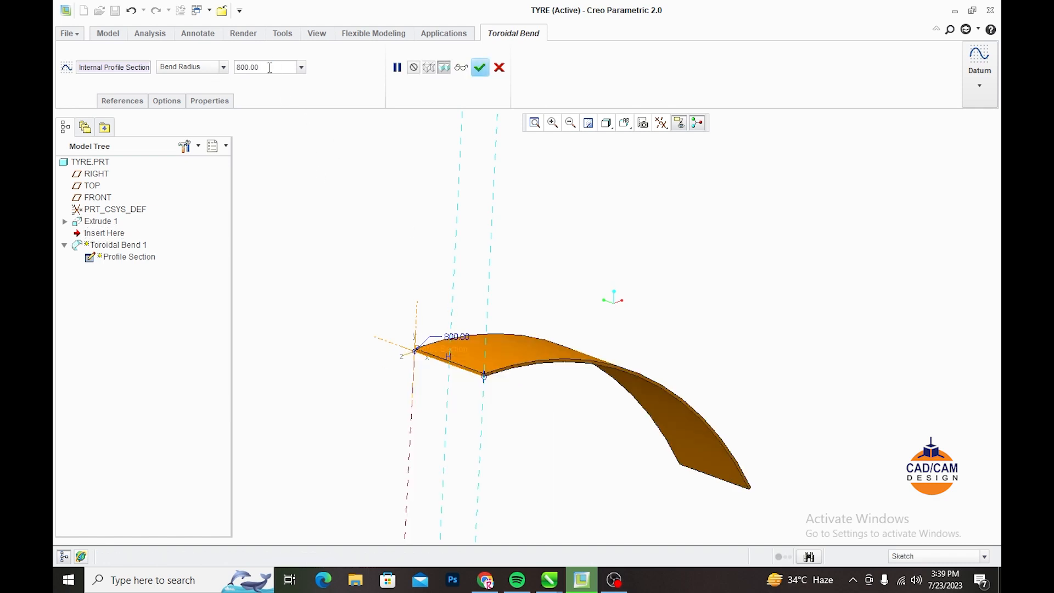
pyautogui.scroll(-2, 359, 293)
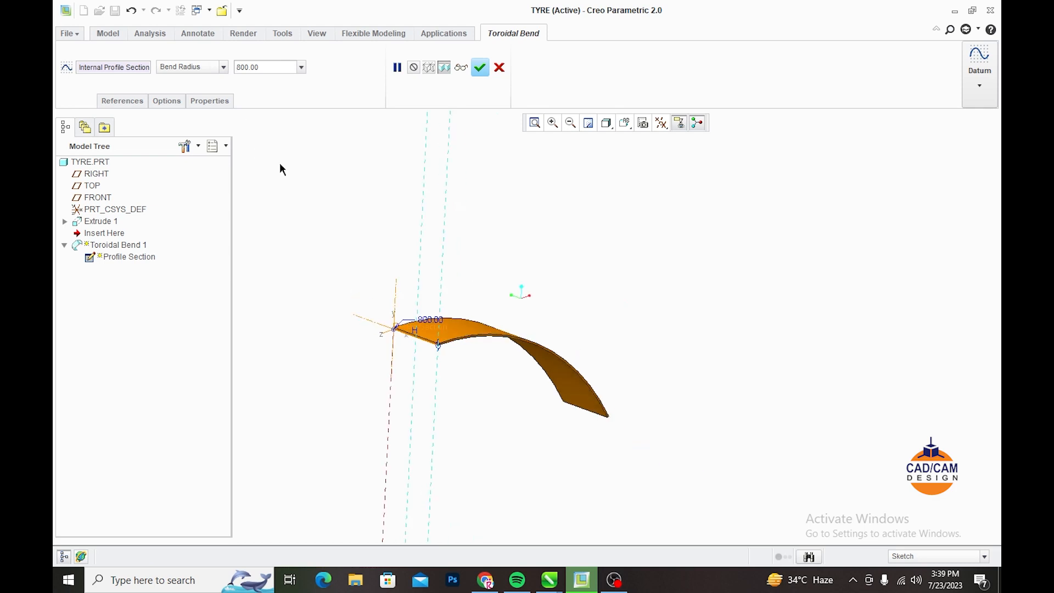
pyautogui.scroll(2, 368, 360)
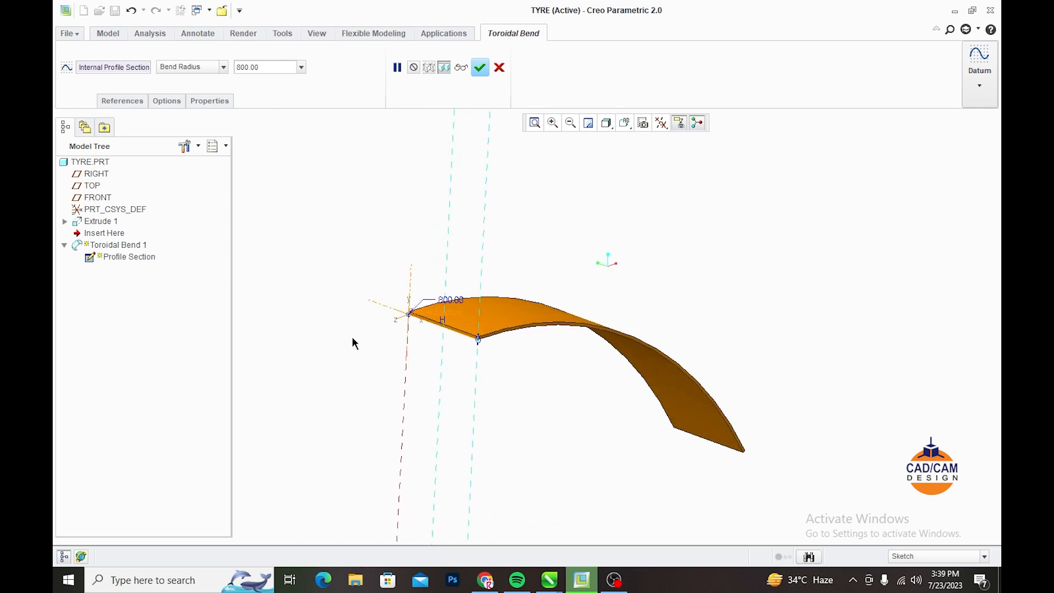
# Step: Change the bend type to 360 degrees Bend and use the end face with the profile sketch as the first length plane
pyautogui.click(223, 67)
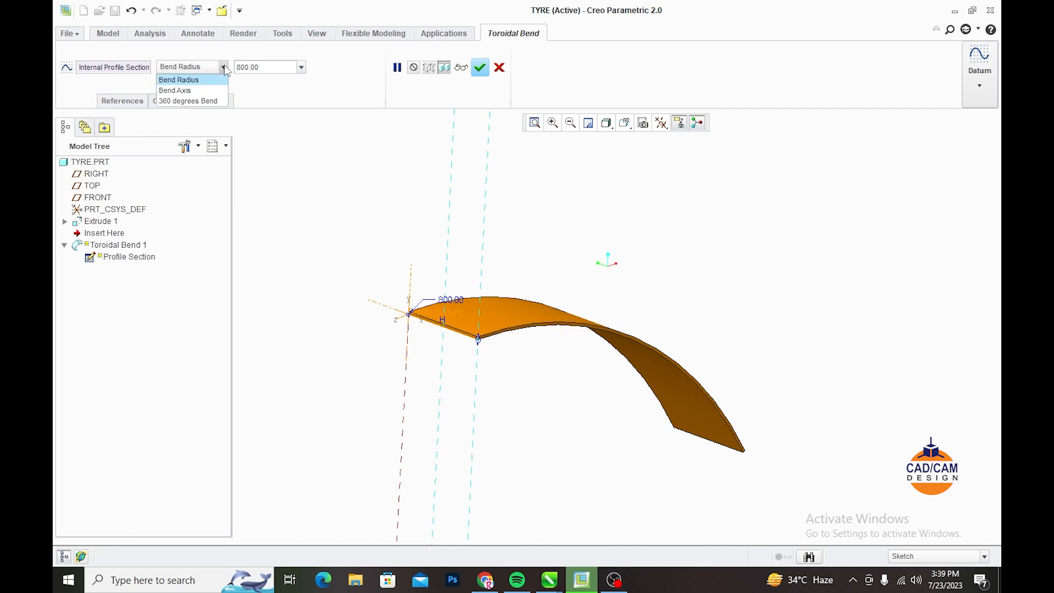
pyautogui.click(193, 101)
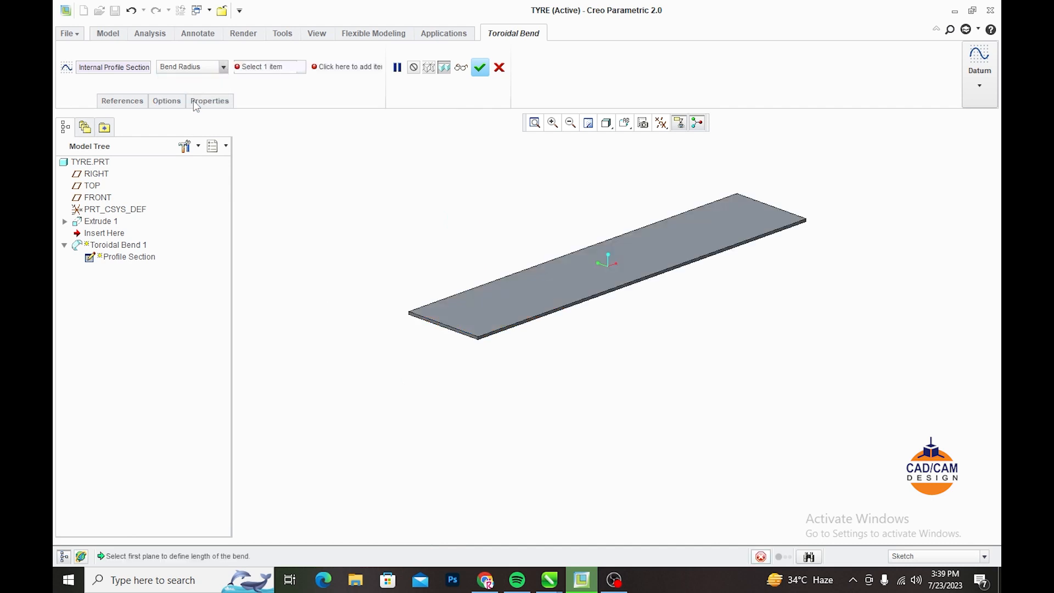
pyautogui.click(269, 67)
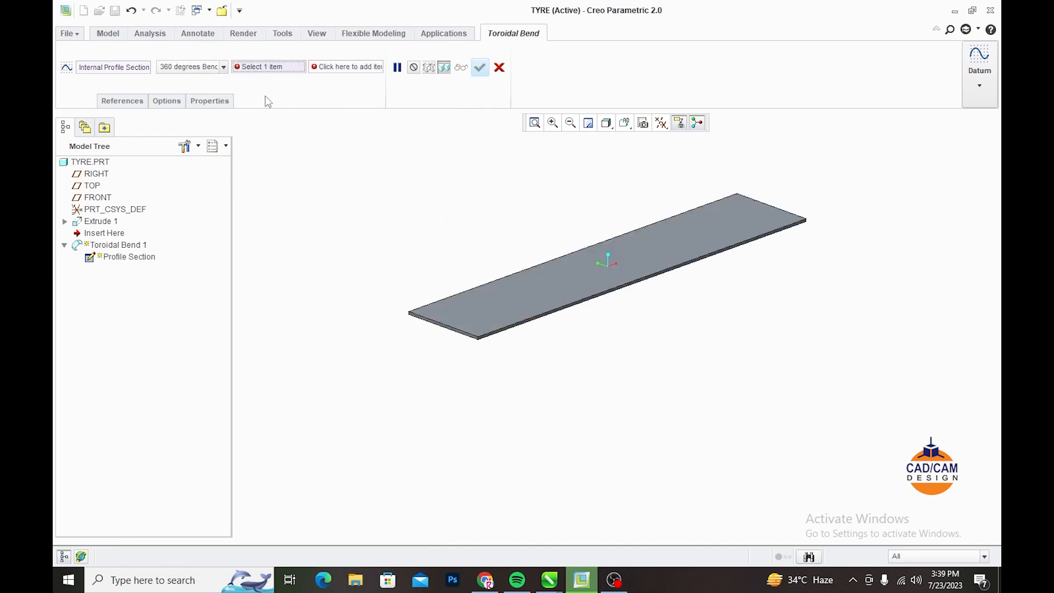
pyautogui.scroll(-4, 441, 326)
pyautogui.click(460, 335)
# Step: Use the plate's opposite narrow end face as the second length plane and complete the 360-degree bend
pyautogui.scroll(6, 431, 387)
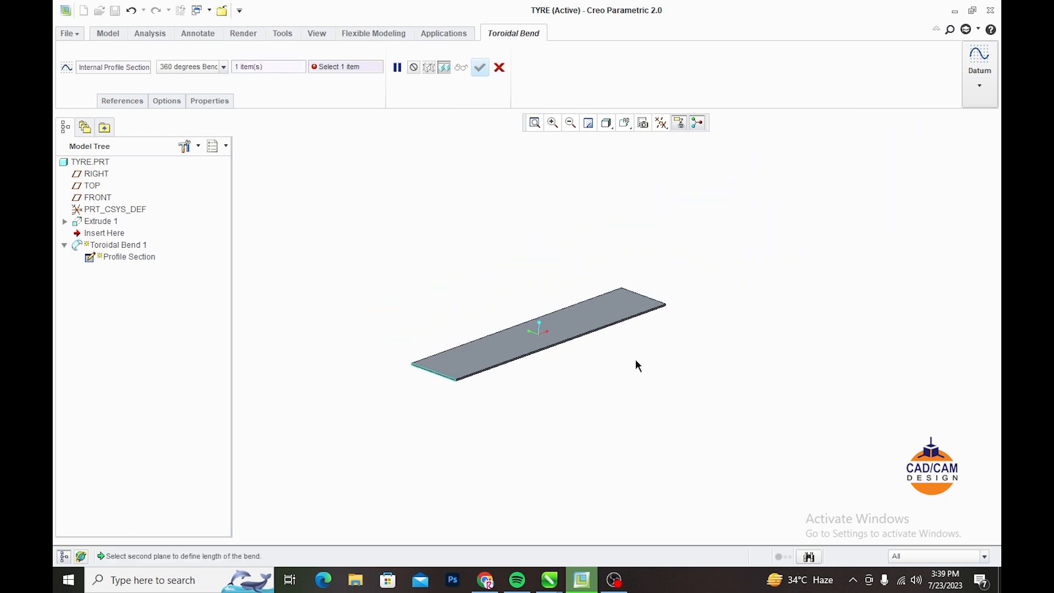
pyautogui.moveTo(635, 360); pyautogui.dragTo(525, 387, button='middle')
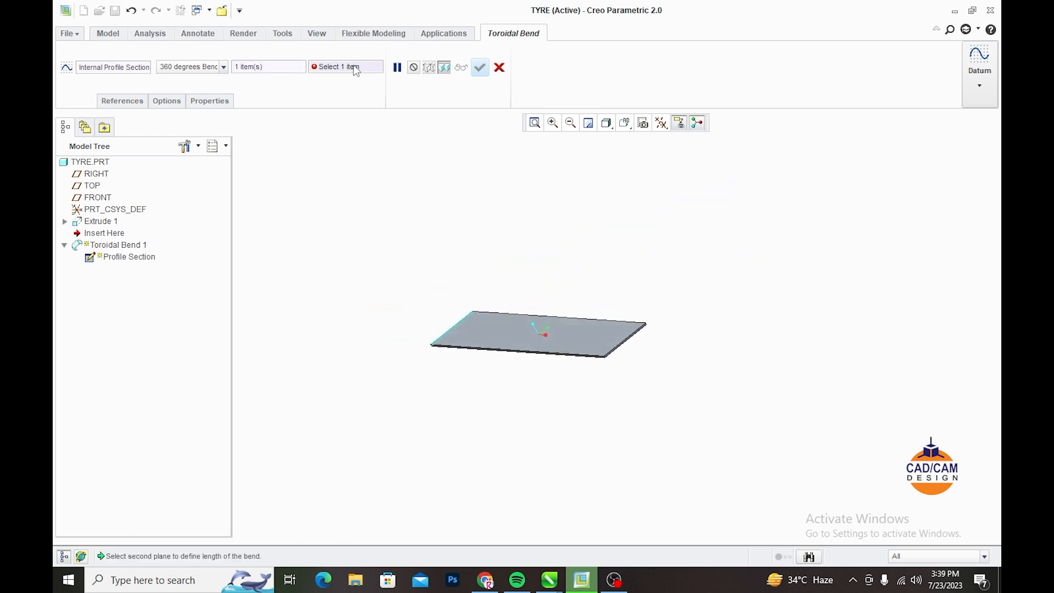
pyautogui.scroll(-5, 631, 365)
pyautogui.click(561, 325)
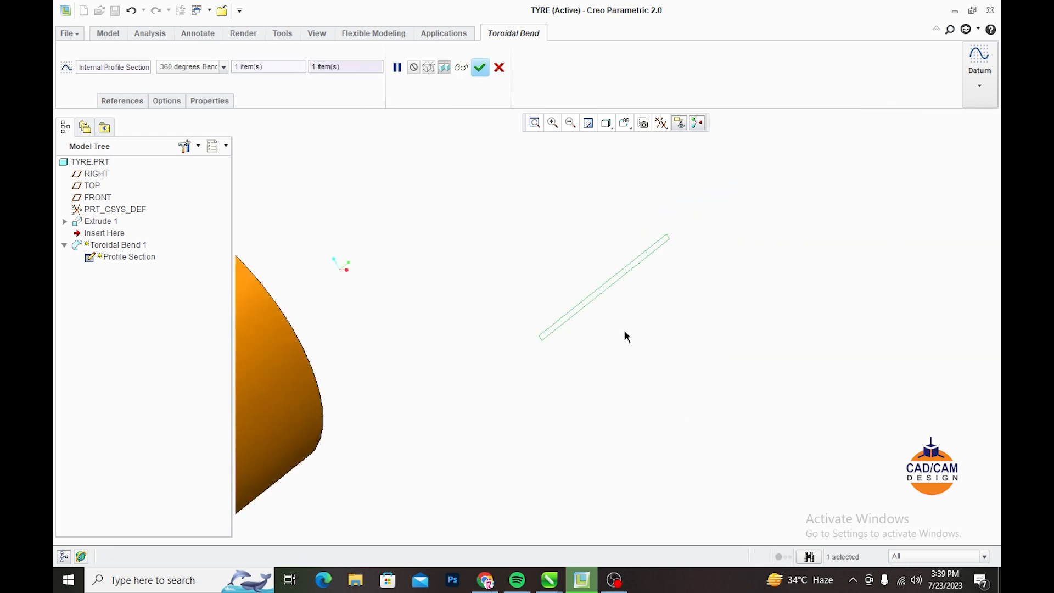
pyautogui.middleClick(650, 275)
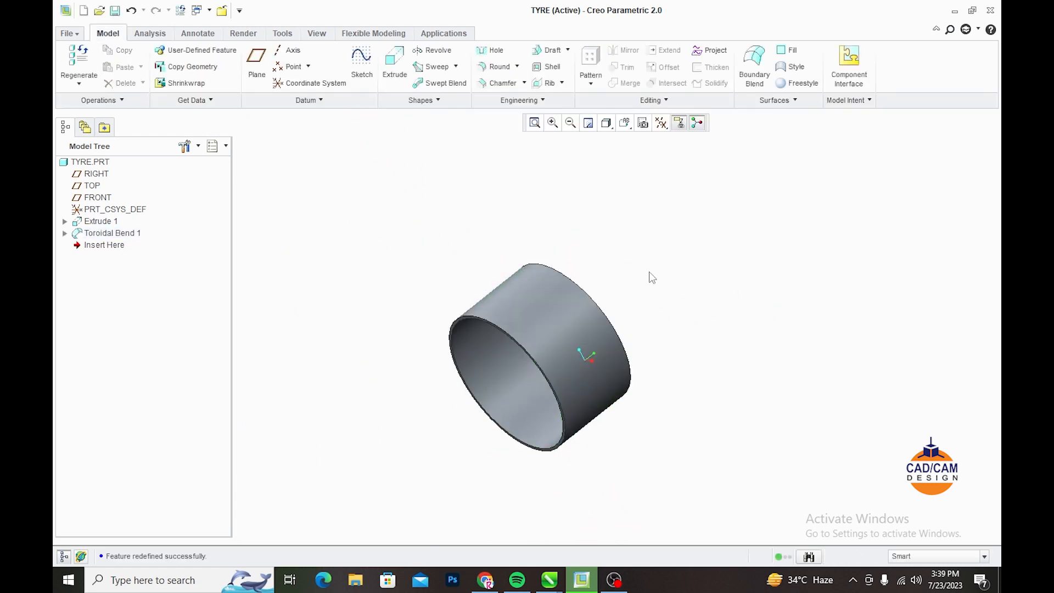
pyautogui.moveTo(649, 275); pyautogui.dragTo(729, 231, button='middle')
pyautogui.scroll(-2, 363, 299)
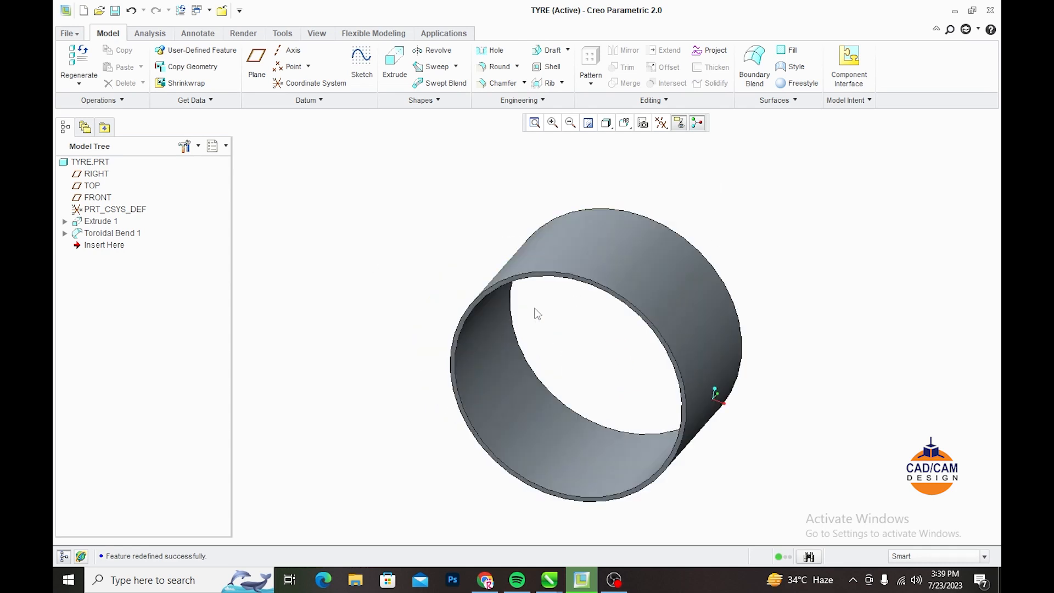
pyautogui.click(65, 233)
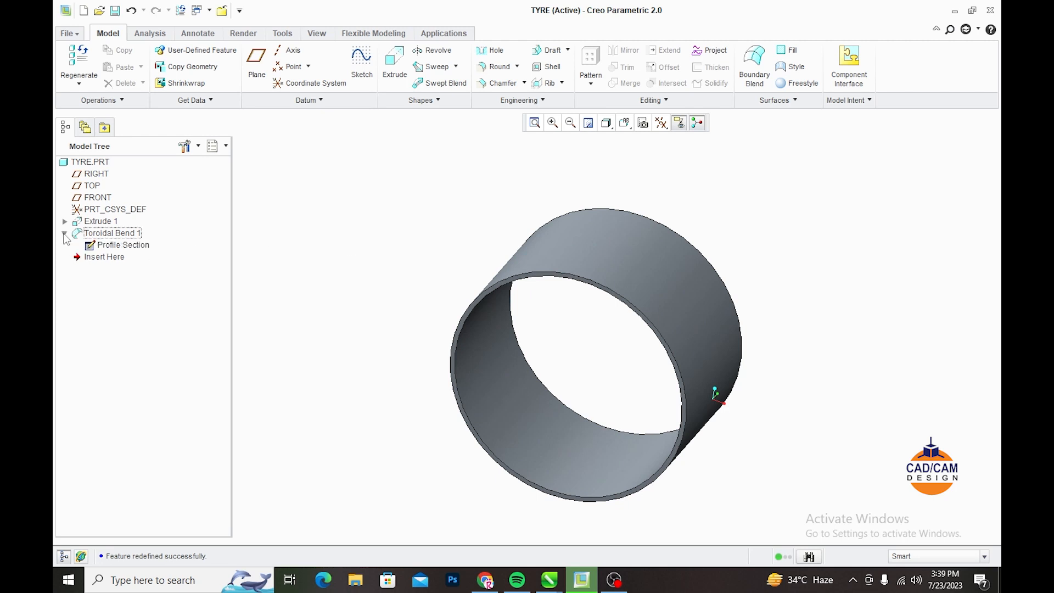
pyautogui.rightClick(118, 246)
pyautogui.click(160, 275)
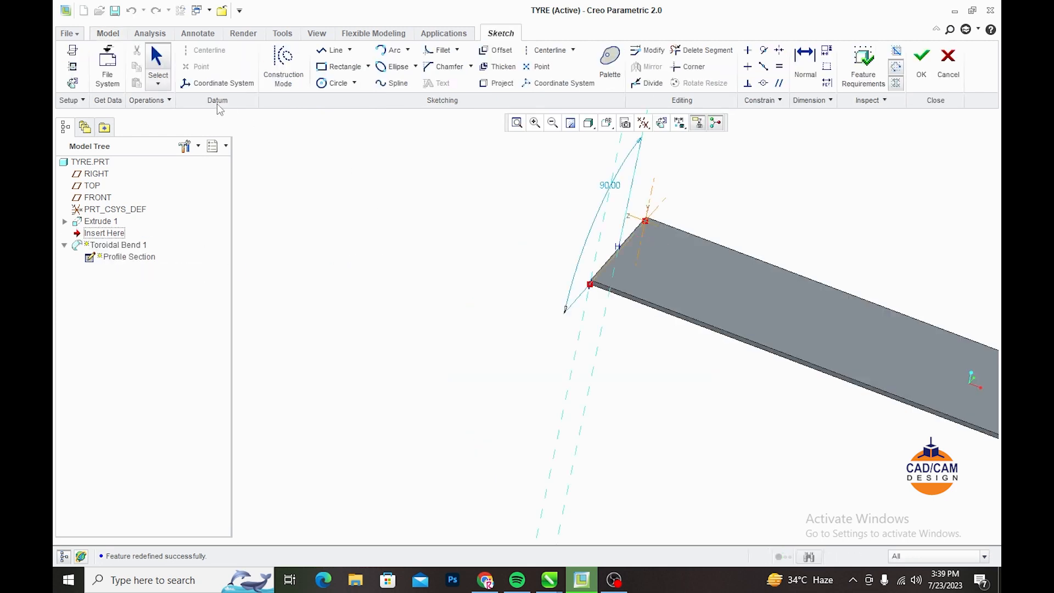
pyautogui.click(661, 123)
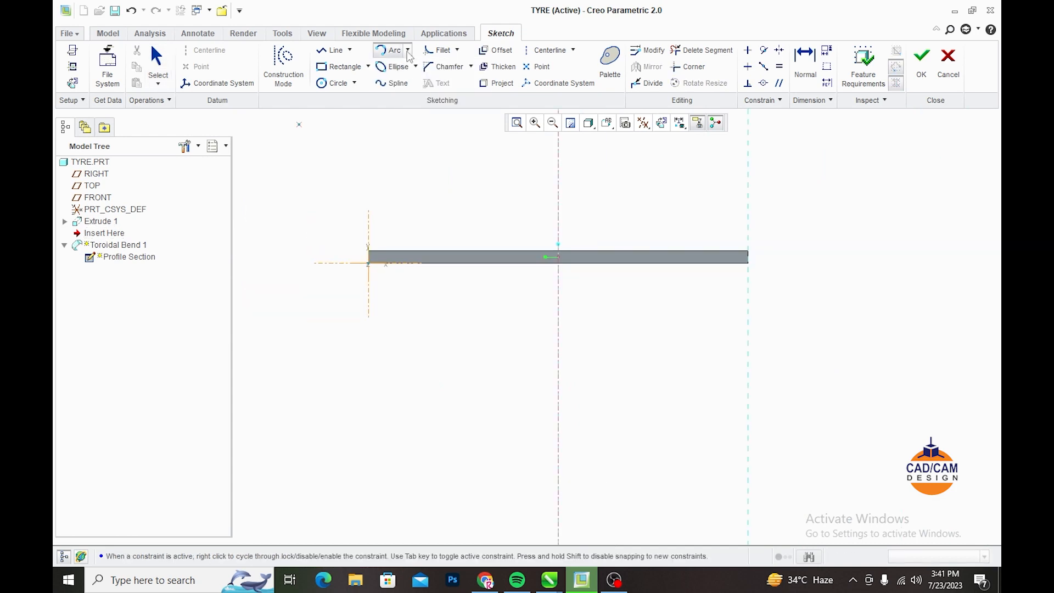
# Step: Sketch a circle about 126 in diameter on the vertical centerline, with its center 80 below the plate's lower edge
pyautogui.click(333, 83)
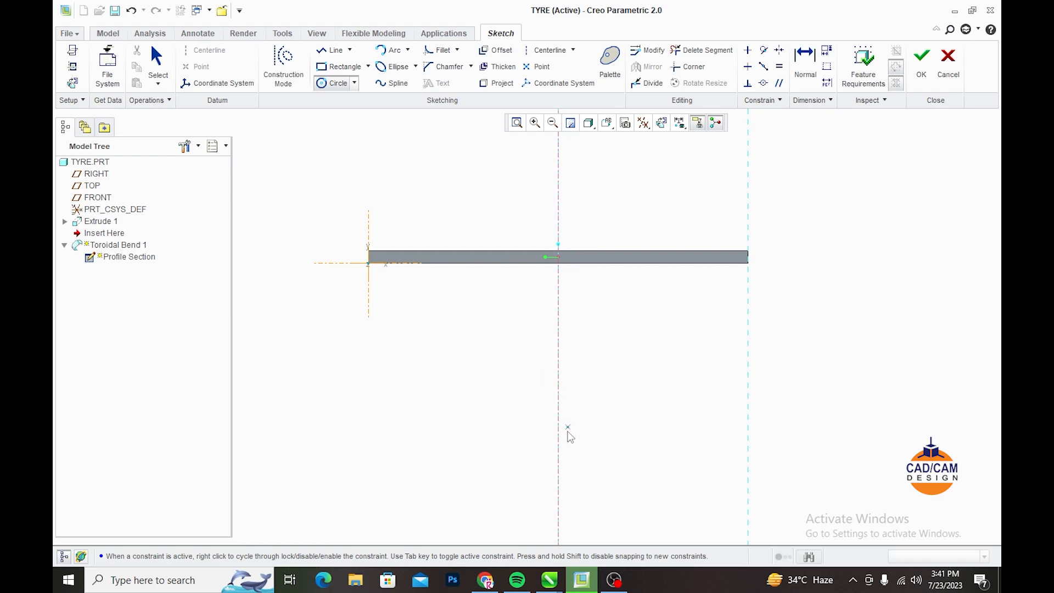
pyautogui.click(558, 449)
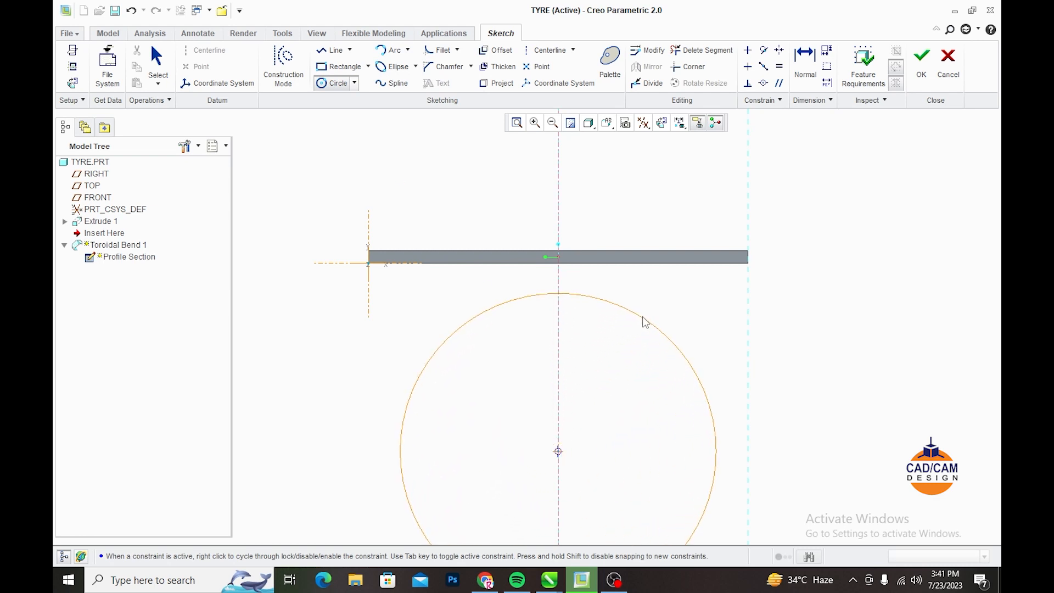
pyautogui.click(642, 317)
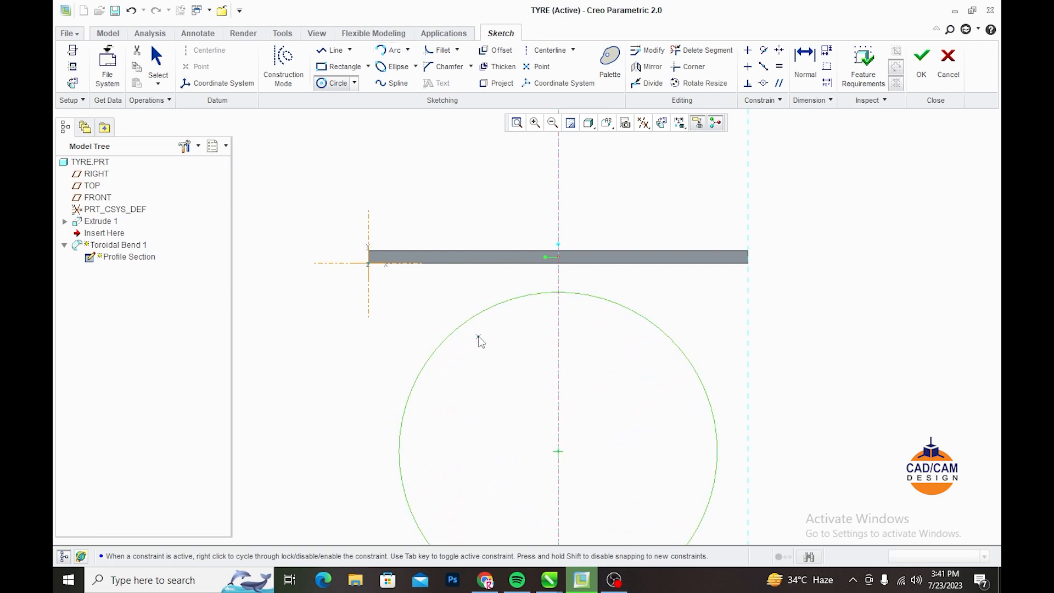
pyautogui.click(156, 61)
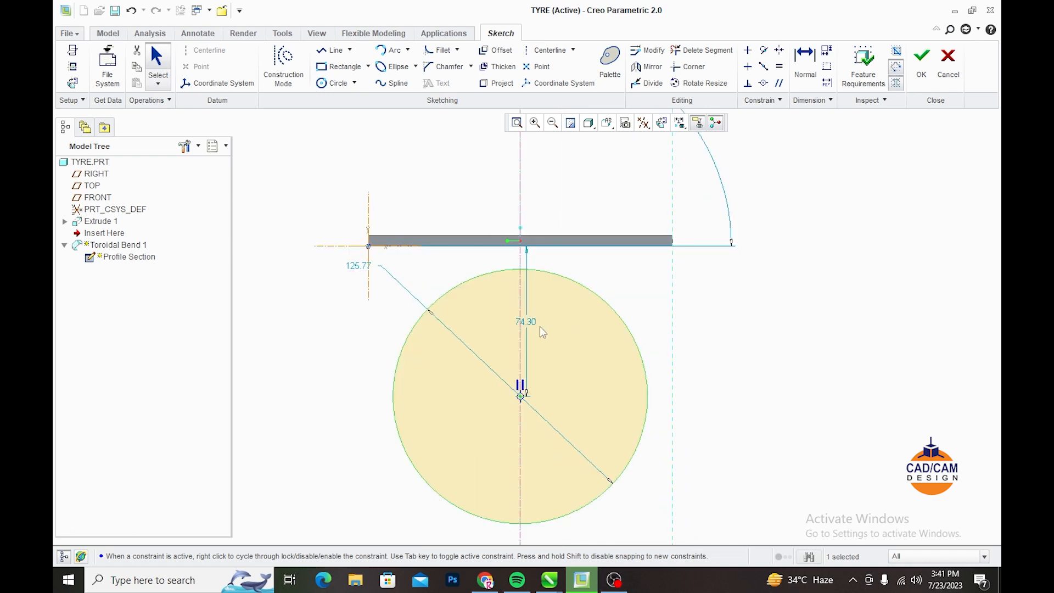
pyautogui.doubleClick(524, 322)
pyautogui.write('80')
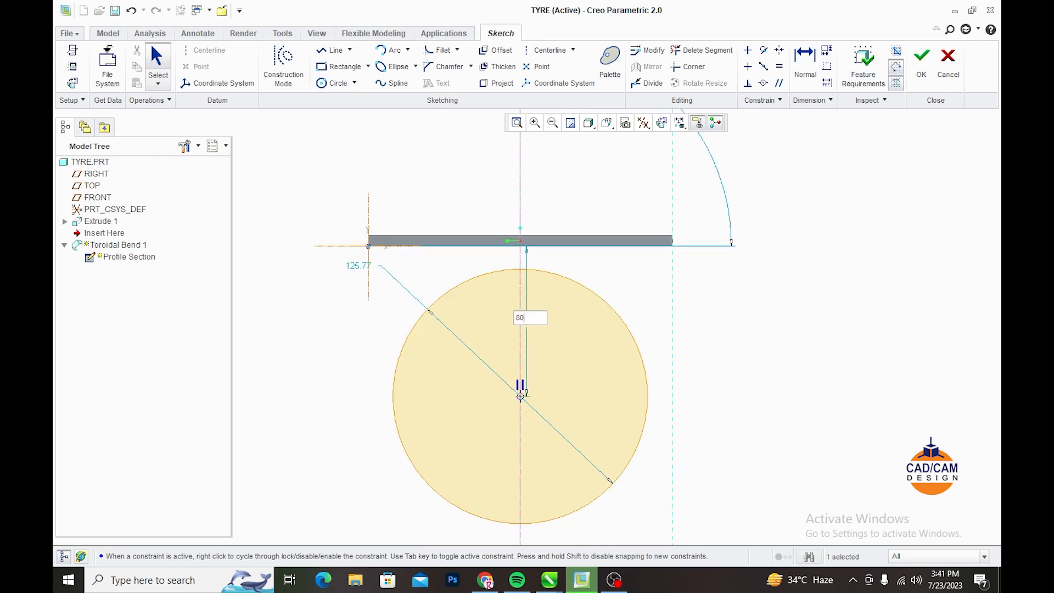
pyautogui.press('Return')
# Step: Sketch a horizontal line about 122 long across the circle just above its center, with both ends on the circle
pyautogui.click(324, 54)
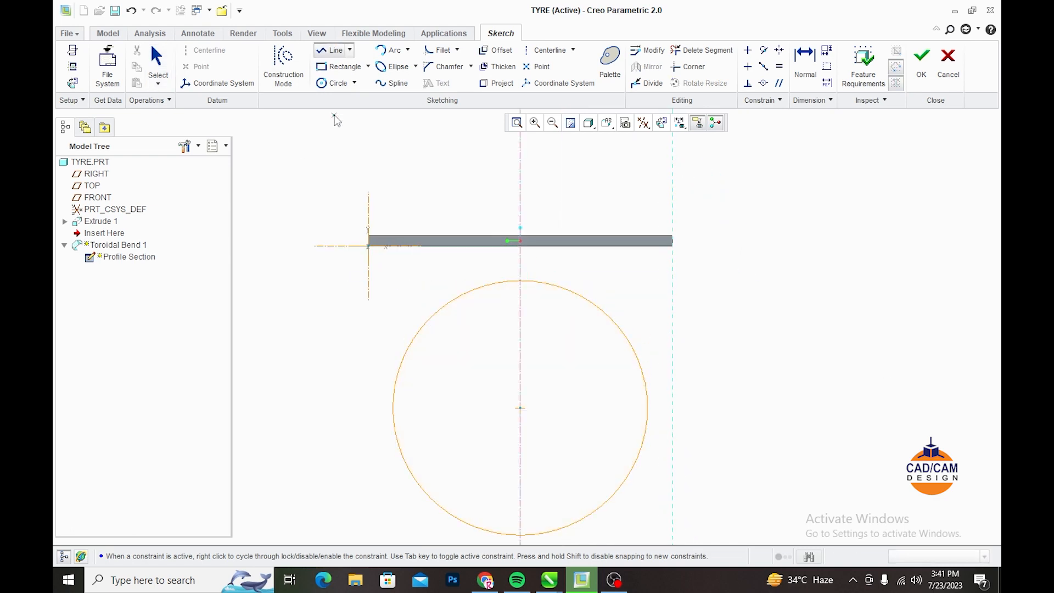
pyautogui.click(397, 377)
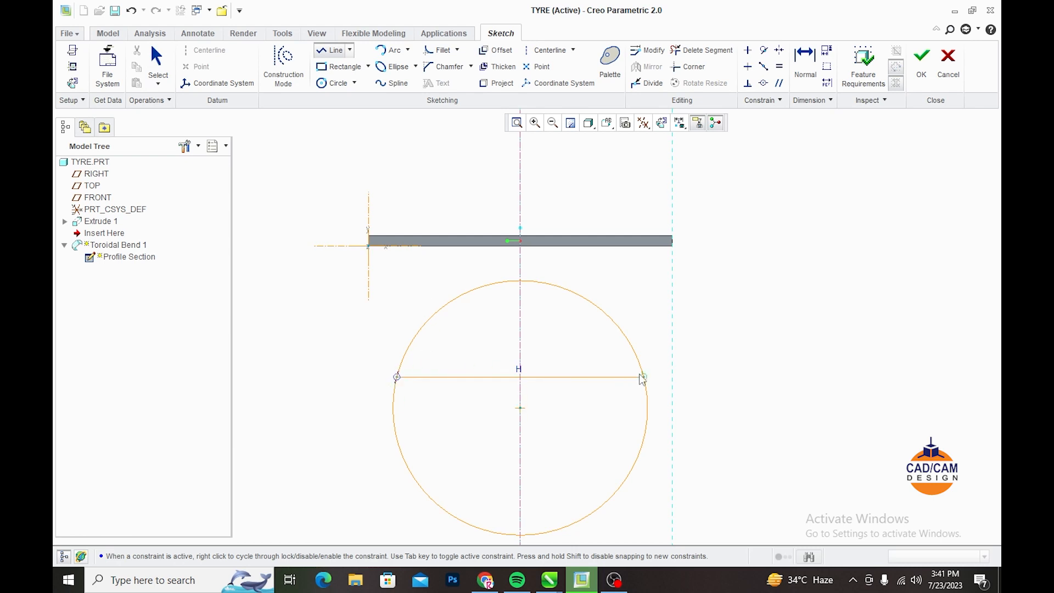
pyautogui.click(640, 375)
pyautogui.middleClick(644, 336)
pyautogui.click(155, 56)
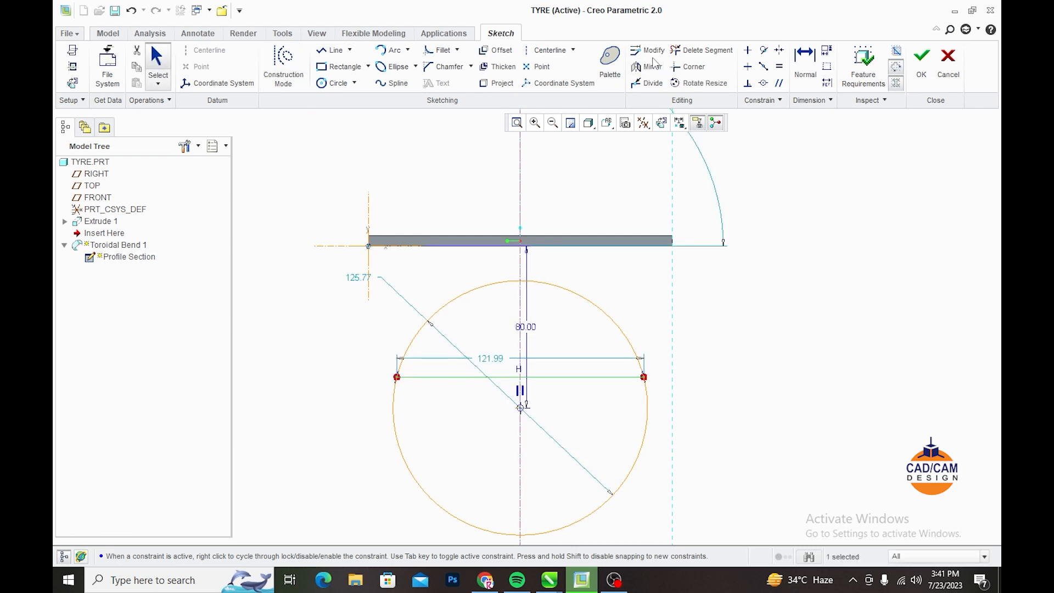
# Step: Trim away the horizontal line and the circle portion below it, leaving only the upper arc as the bend's profile section
pyautogui.click(703, 50)
pyautogui.moveTo(624, 422); pyautogui.dragTo(538, 434)
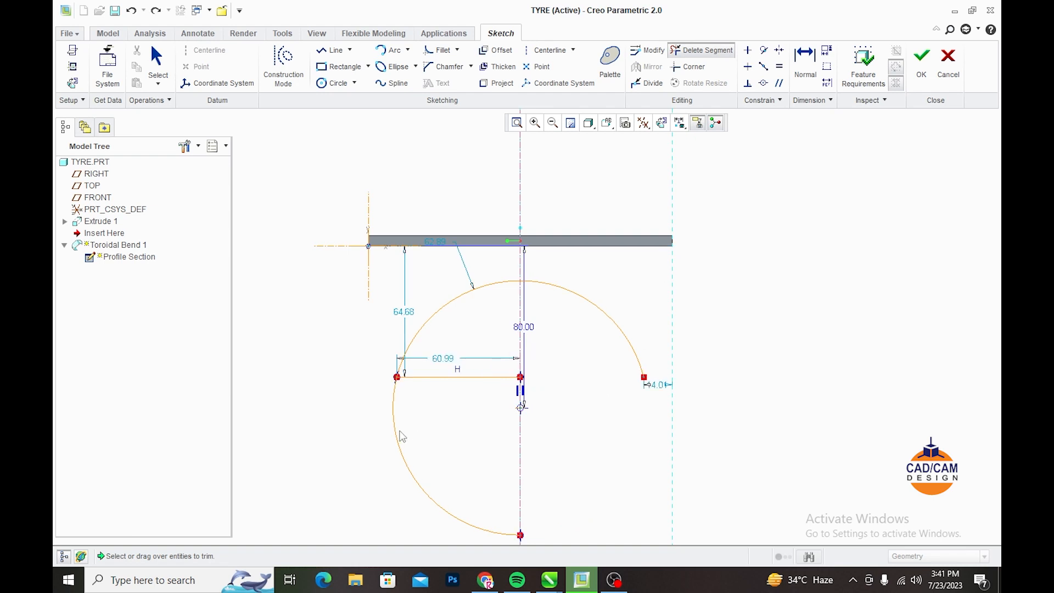
pyautogui.moveTo(417, 494); pyautogui.dragTo(443, 418)
pyautogui.click(462, 378)
pyautogui.click(165, 68)
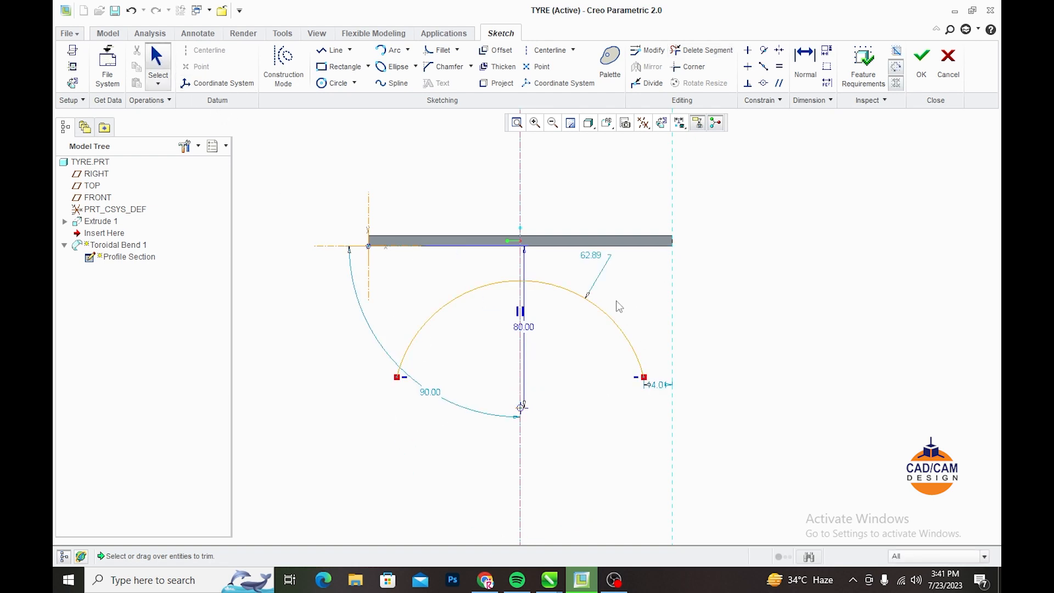
# Step: Finish the profile section sketch to rebuild the Toroidal Bend, and inspect the curved ring from an angle
pyautogui.moveTo(619, 307)
pyautogui.mouseDown(button='middle')
pyautogui.moveTo(651, 346)
pyautogui.moveTo(710, 310)
pyautogui.moveTo(529, 402)
pyautogui.mouseUp(button='middle')
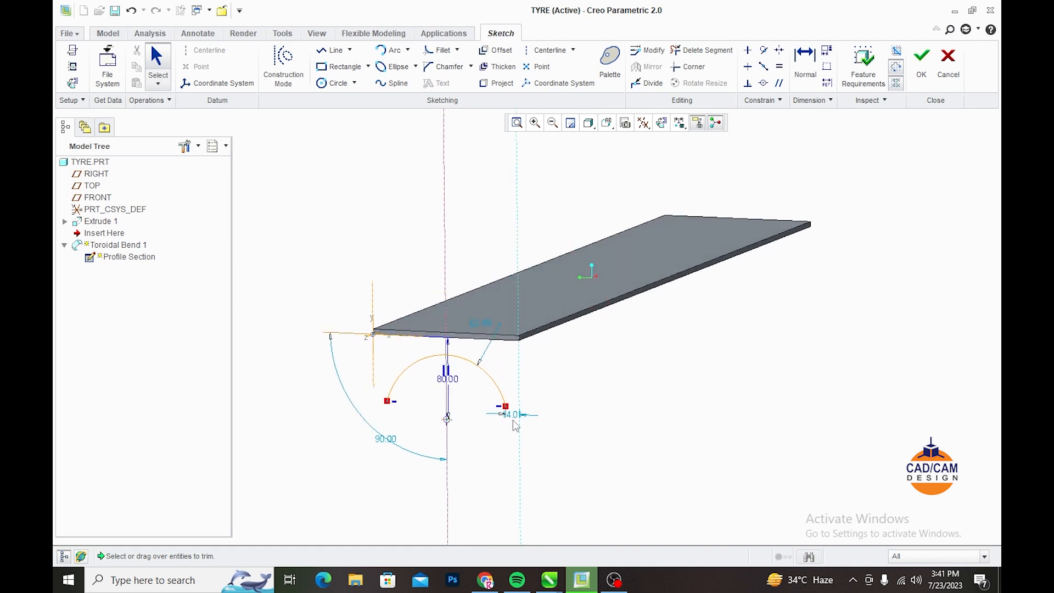
pyautogui.click(921, 56)
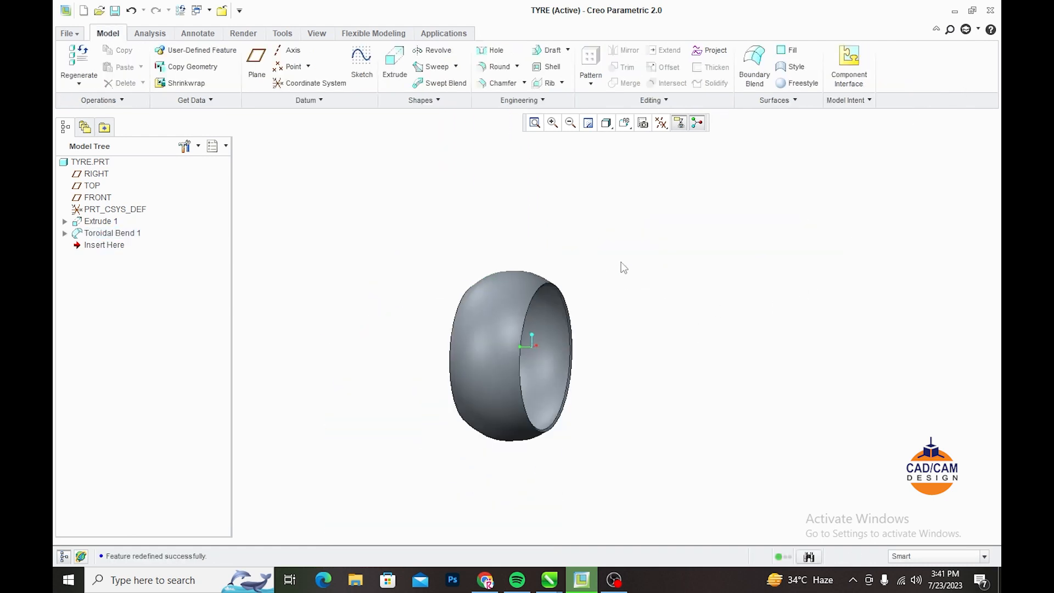
pyautogui.moveTo(622, 267); pyautogui.dragTo(674, 252, button='middle')
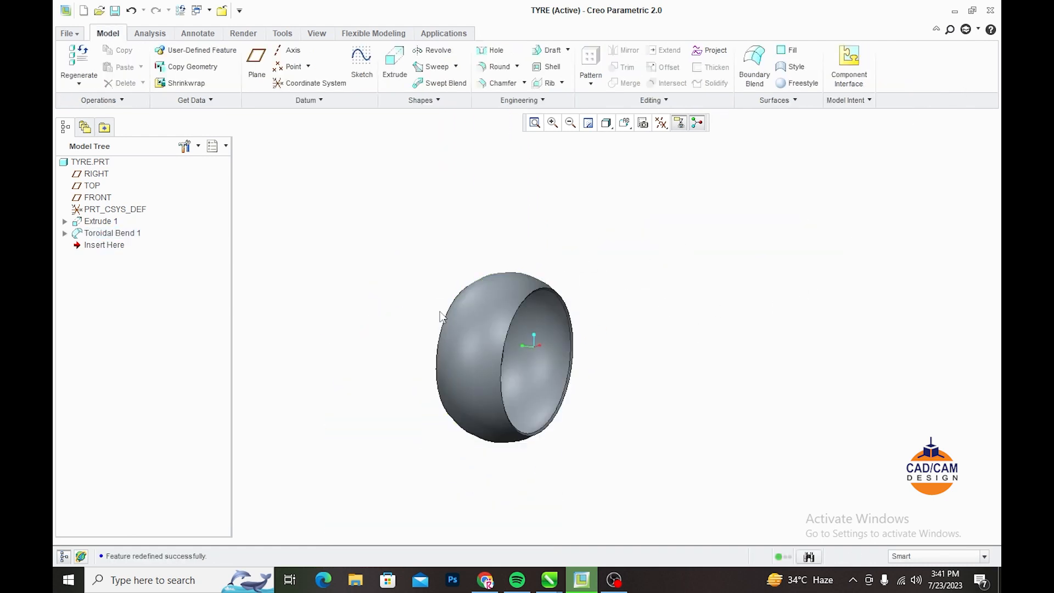
pyautogui.moveTo(384, 330)
pyautogui.mouseDown(button='middle')
pyautogui.moveTo(388, 346)
pyautogui.moveTo(405, 294)
pyautogui.moveTo(372, 266)
pyautogui.moveTo(381, 294)
pyautogui.moveTo(422, 279)
pyautogui.moveTo(390, 280)
pyautogui.moveTo(390, 292)
pyautogui.moveTo(385, 280)
pyautogui.moveTo(394, 307)
pyautogui.mouseUp(button='middle')
pyautogui.scroll(-3, 415, 264)
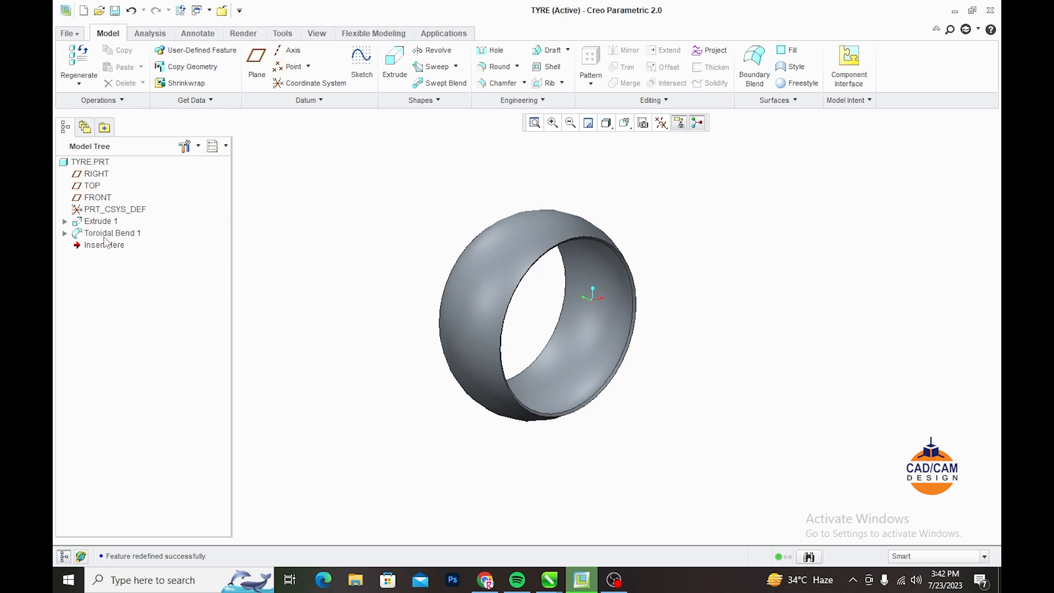
# Step: Delete the Toroidal Bend feature so only the flat plate remains
pyautogui.rightClick(99, 222)
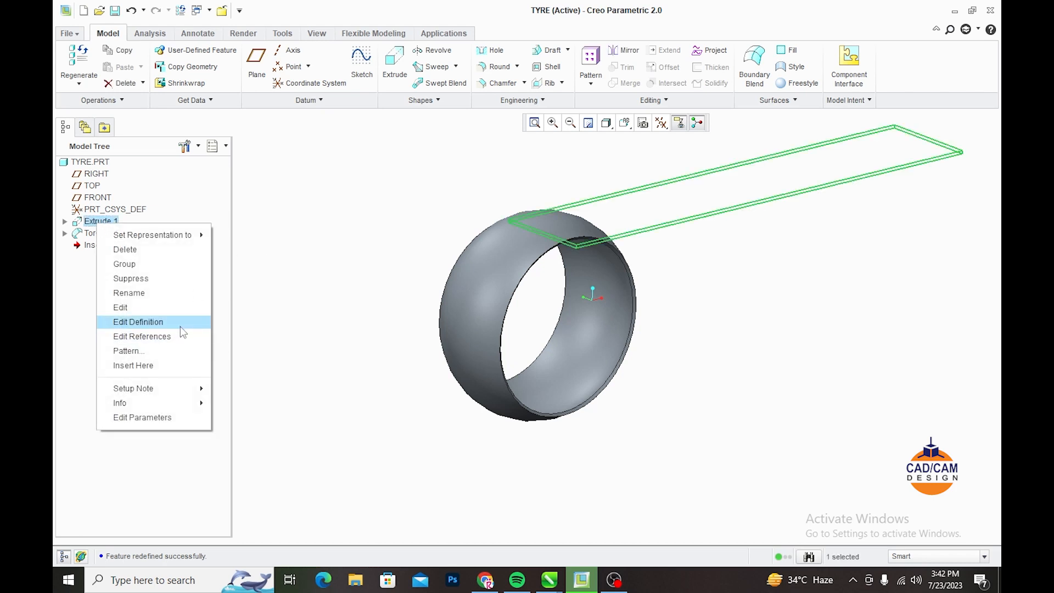
pyautogui.click(333, 302)
pyautogui.click(113, 233)
pyautogui.rightClick(114, 233)
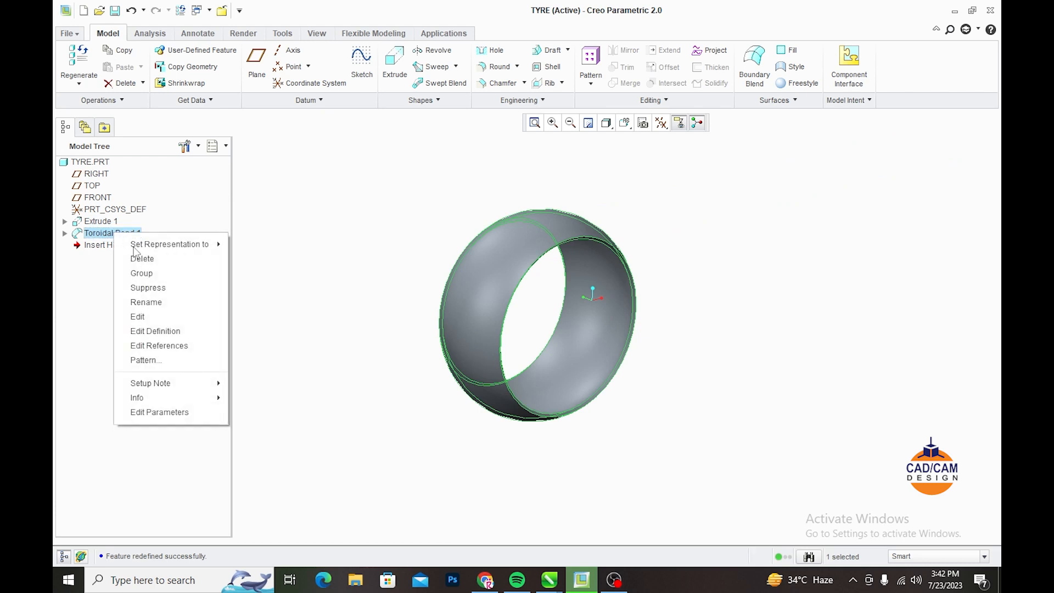
pyautogui.click(142, 258)
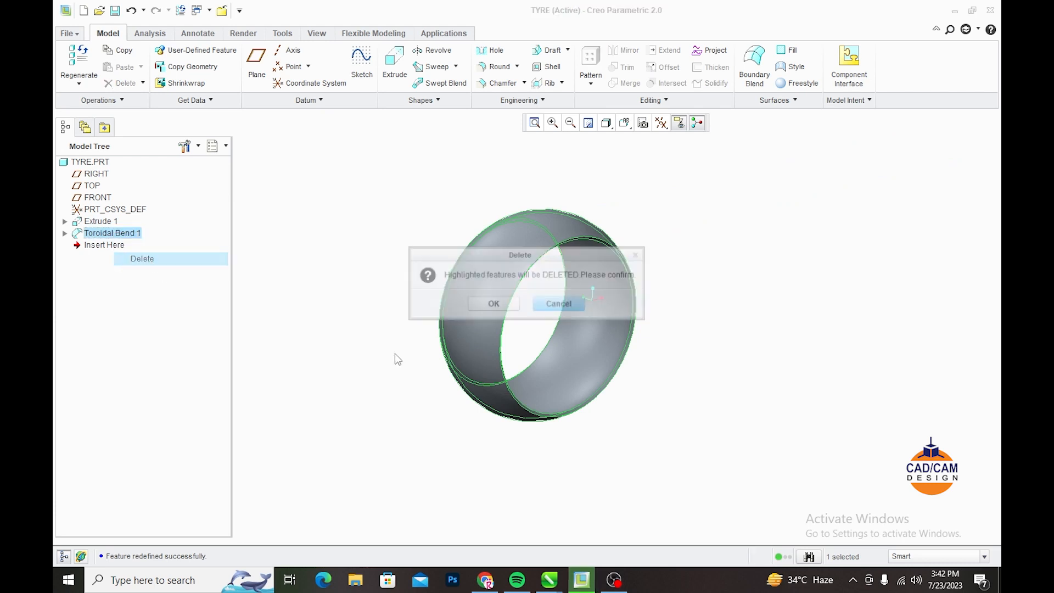
pyautogui.click(485, 304)
# Step: Start an Extrude sketch on the plate's large top face, viewed square to the sketch plane
pyautogui.moveTo(357, 294)
pyautogui.mouseDown(button='middle')
pyautogui.moveTo(447, 336)
pyautogui.moveTo(421, 308)
pyautogui.moveTo(451, 302)
pyautogui.moveTo(429, 361)
pyautogui.mouseUp(button='middle')
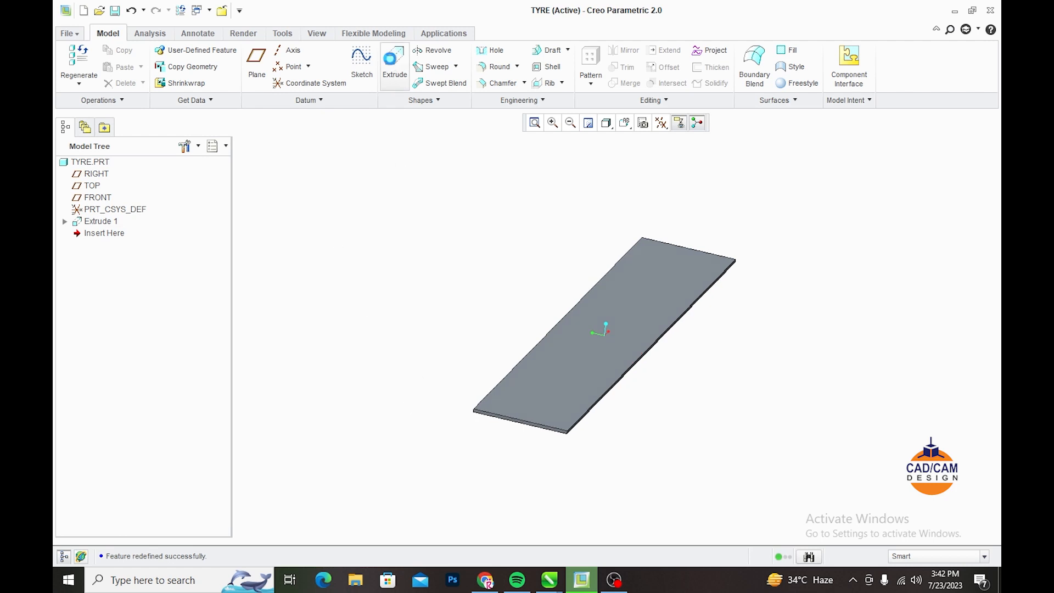
pyautogui.click(386, 55)
pyautogui.scroll(-2, 468, 384)
pyautogui.click(504, 412)
pyautogui.click(662, 124)
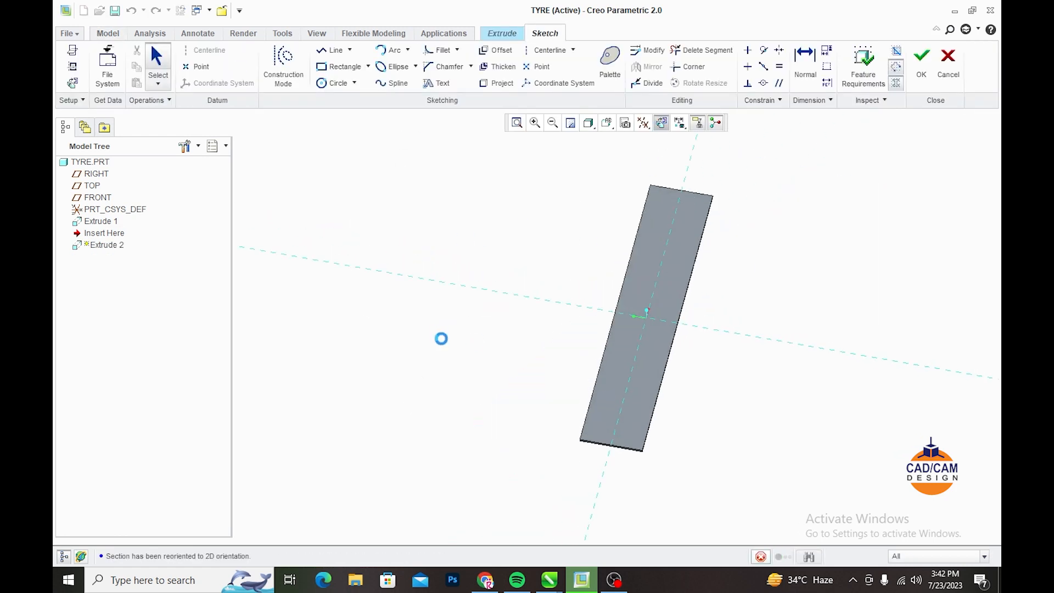
pyautogui.scroll(-4, 598, 515)
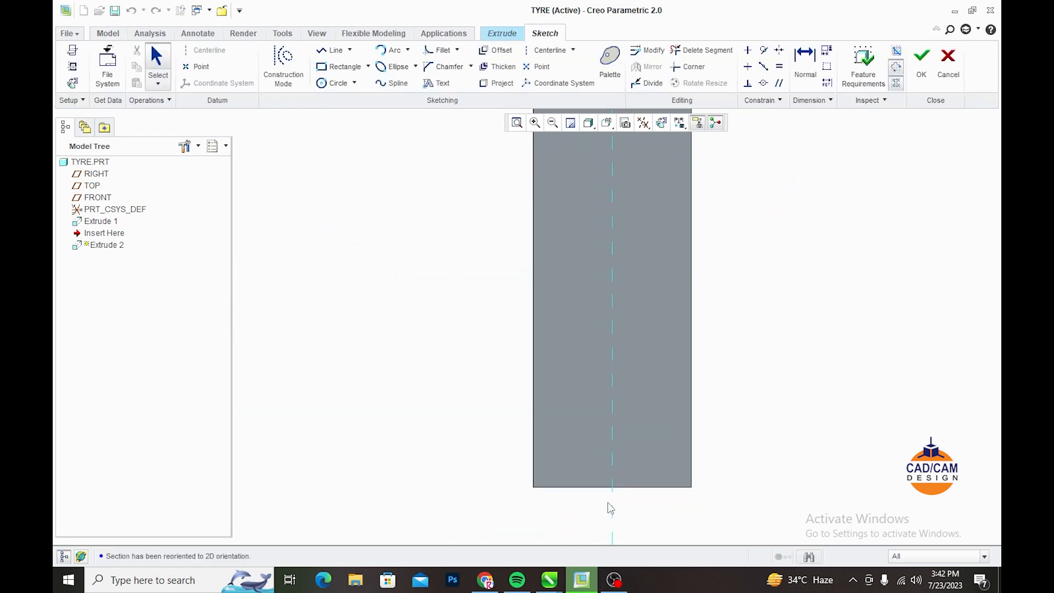
# Step: Draw one vertical and one horizontal centerline through the sketch origin
pyautogui.click(547, 50)
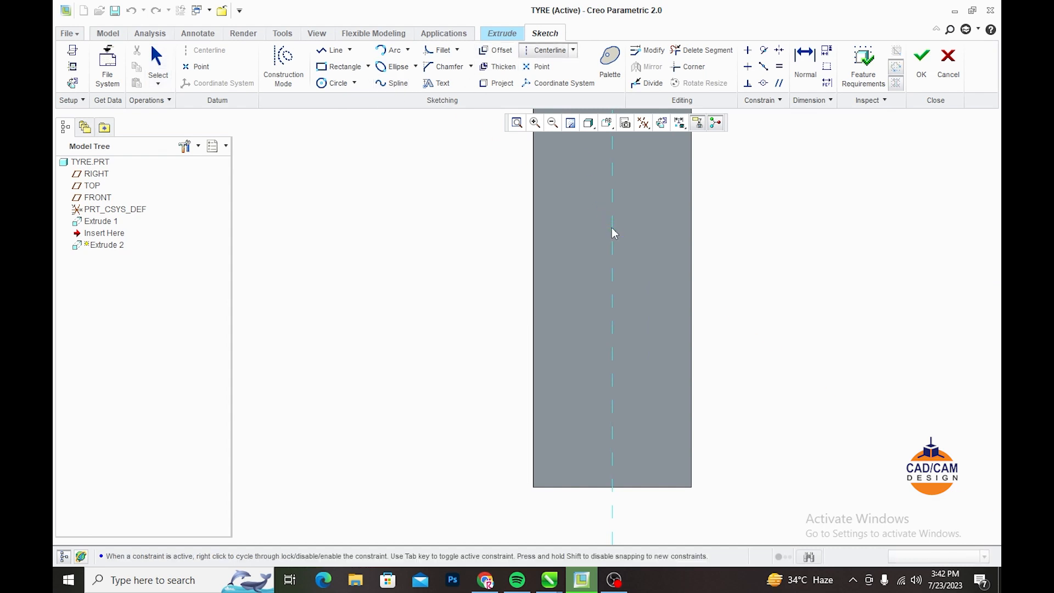
pyautogui.scroll(3, 585, 387)
pyautogui.scroll(-3, 583, 319)
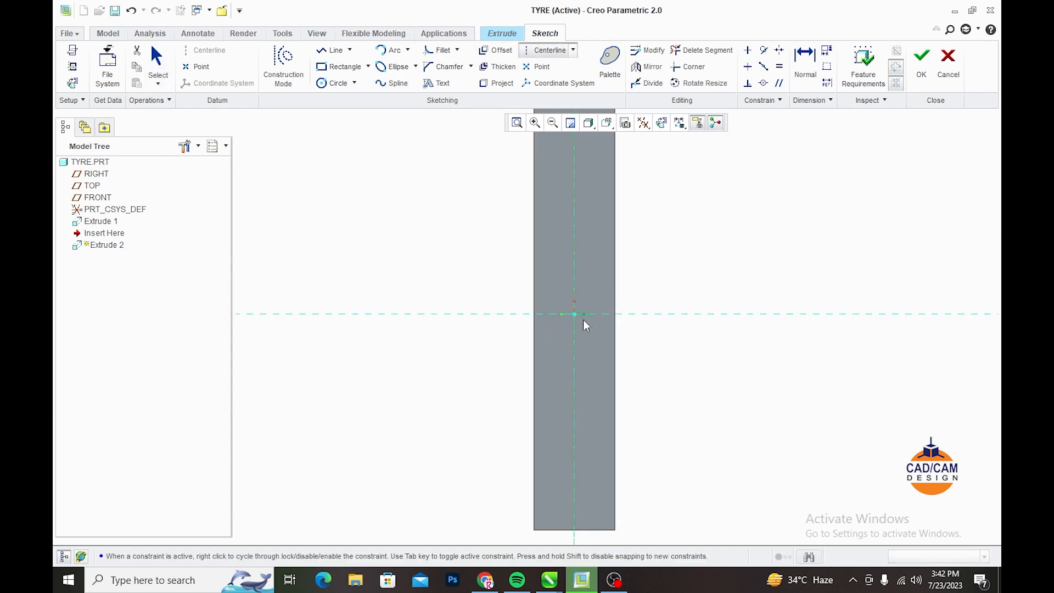
pyautogui.click(157, 62)
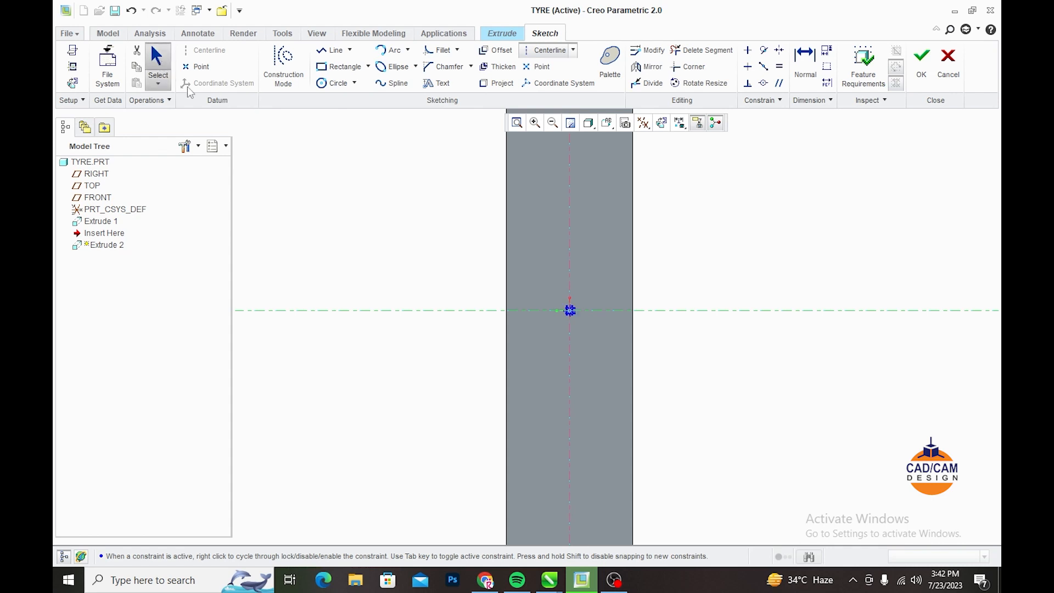
# Step: Sketch a slanted parallelogram with vertical short sides near the plate's lower end, spanning about 11 to 63 left of the vertical centerline
pyautogui.scroll(3, 427, 132)
pyautogui.scroll(-3, 449, 251)
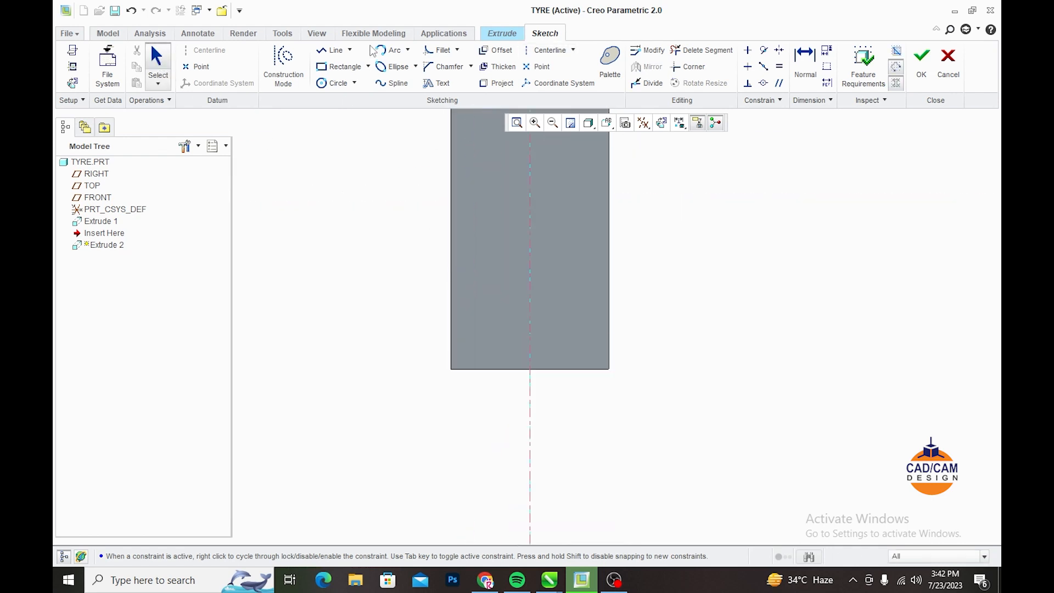
pyautogui.click(331, 49)
pyautogui.scroll(-3, 481, 356)
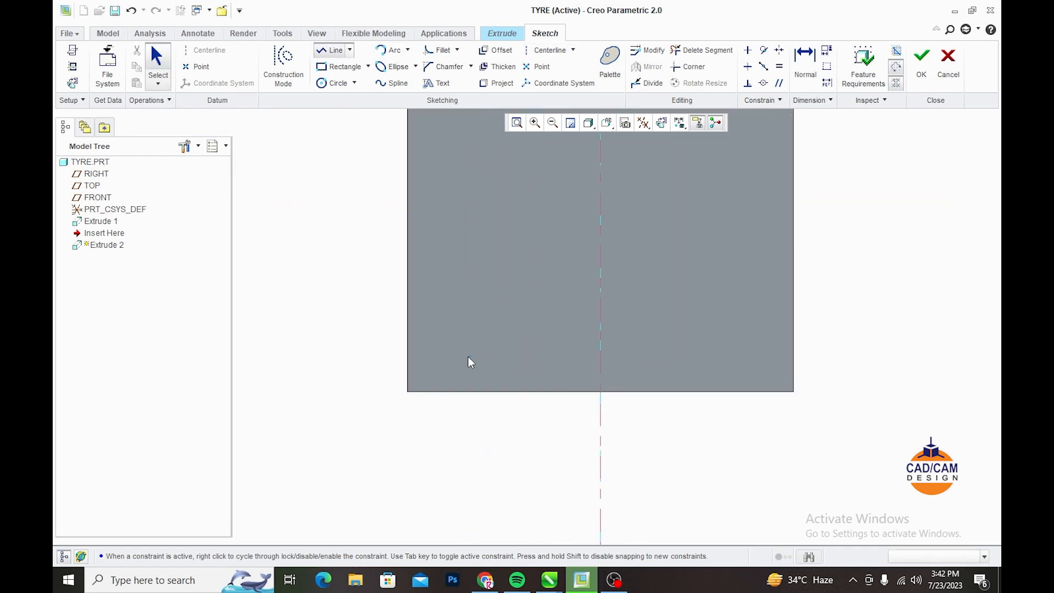
pyautogui.click(439, 367)
pyautogui.click(572, 270)
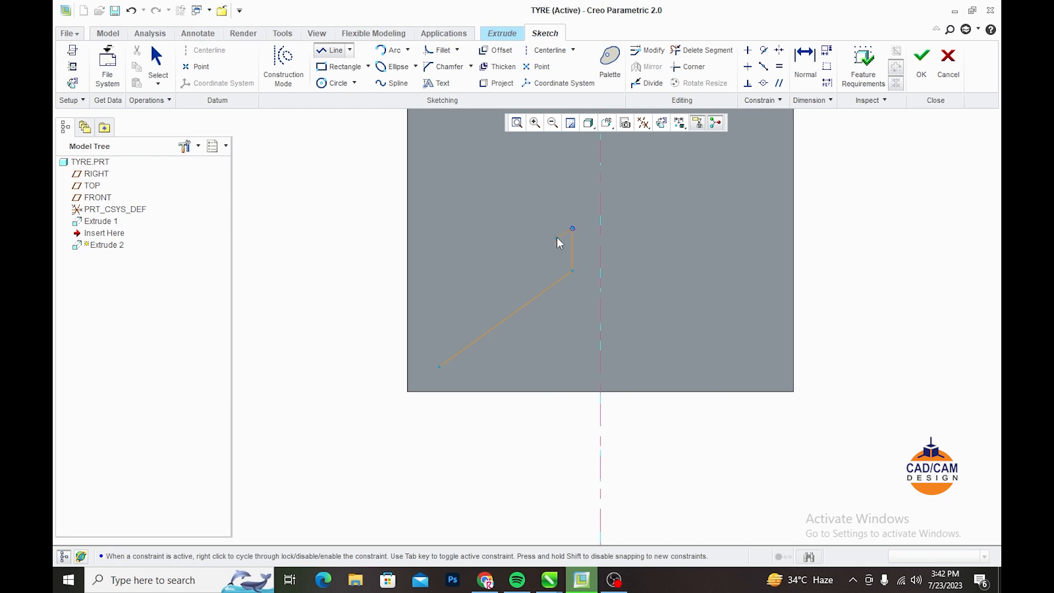
pyautogui.click(440, 324)
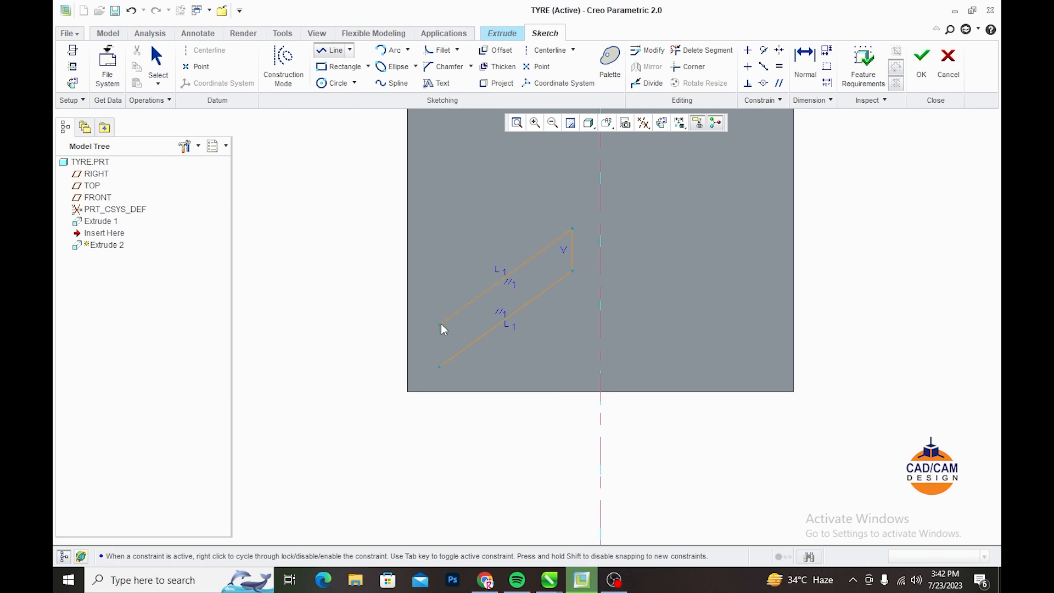
pyautogui.click(439, 366)
pyautogui.click(167, 61)
pyautogui.scroll(4, 357, 401)
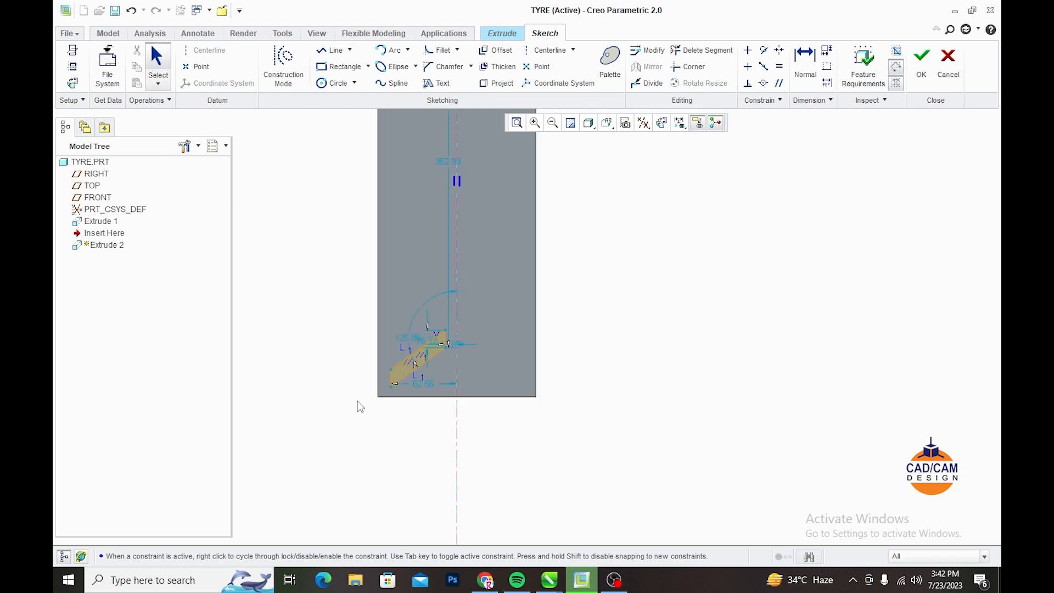
pyautogui.scroll(-4, 366, 372)
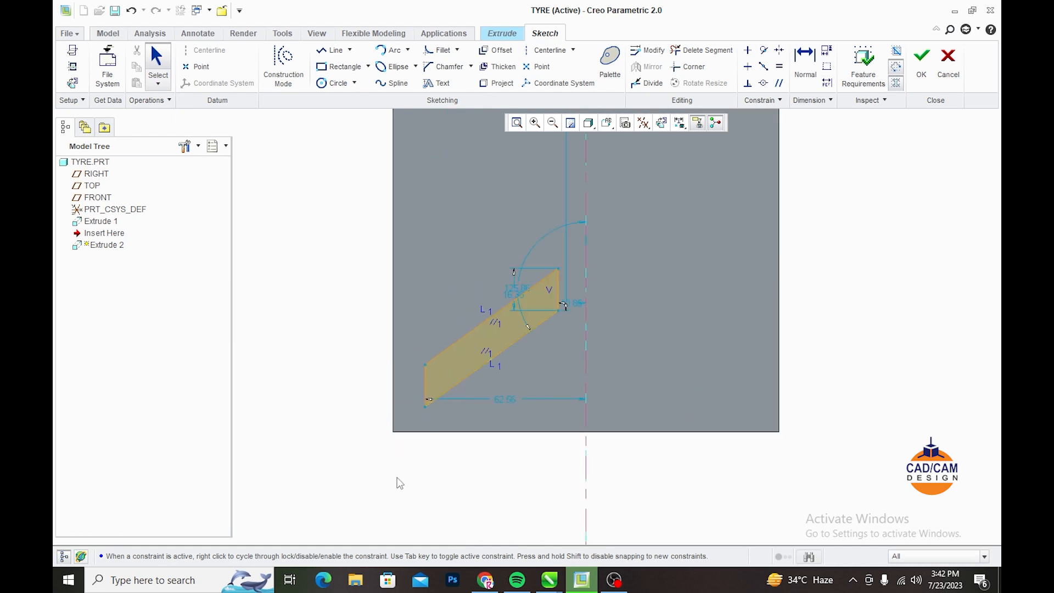
# Step: Set the parallelogram's outer side to 62 and its inner side to 10 from the vertical centerline
pyautogui.doubleClick(505, 401)
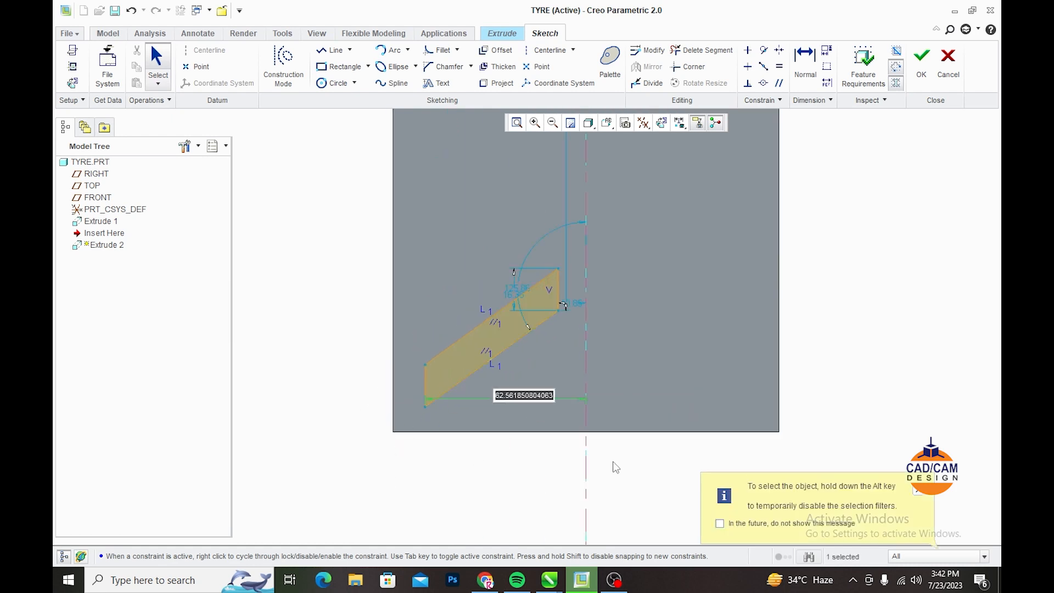
pyautogui.write('62')
pyautogui.press('Return')
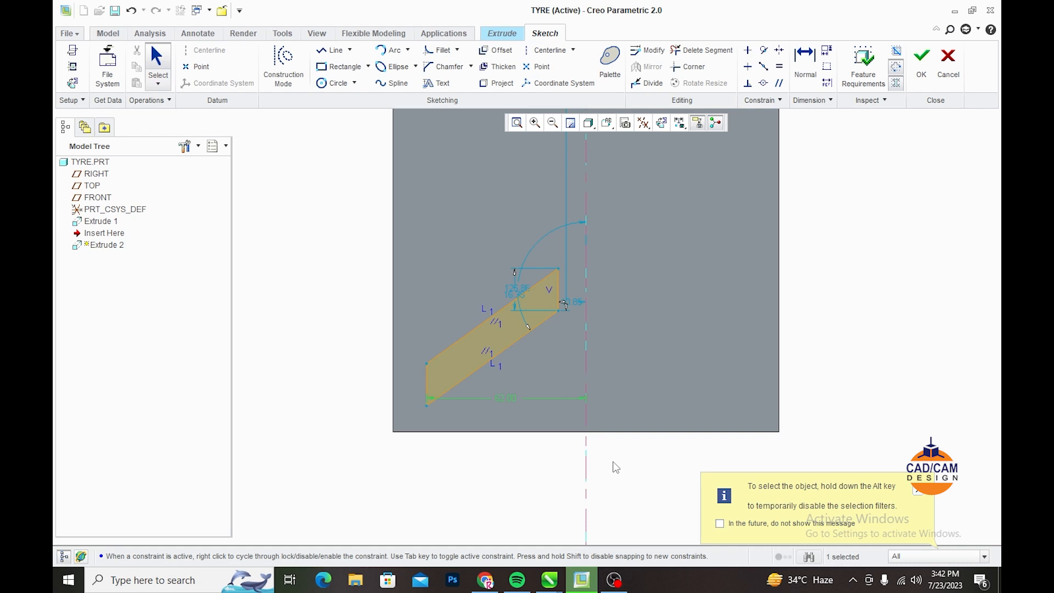
pyautogui.doubleClick(574, 302)
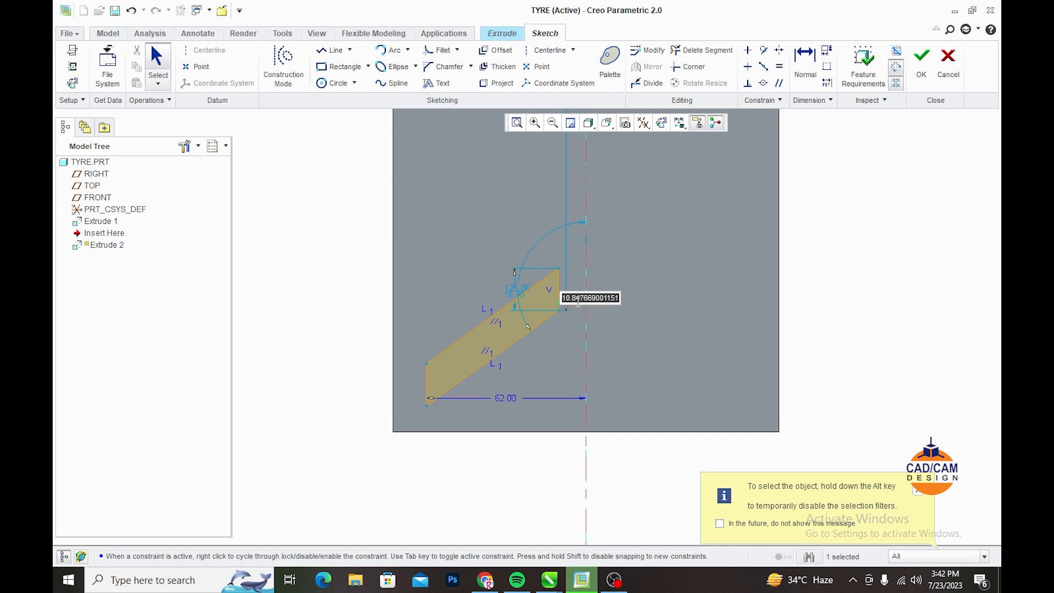
pyautogui.write('10')
pyautogui.press('Return')
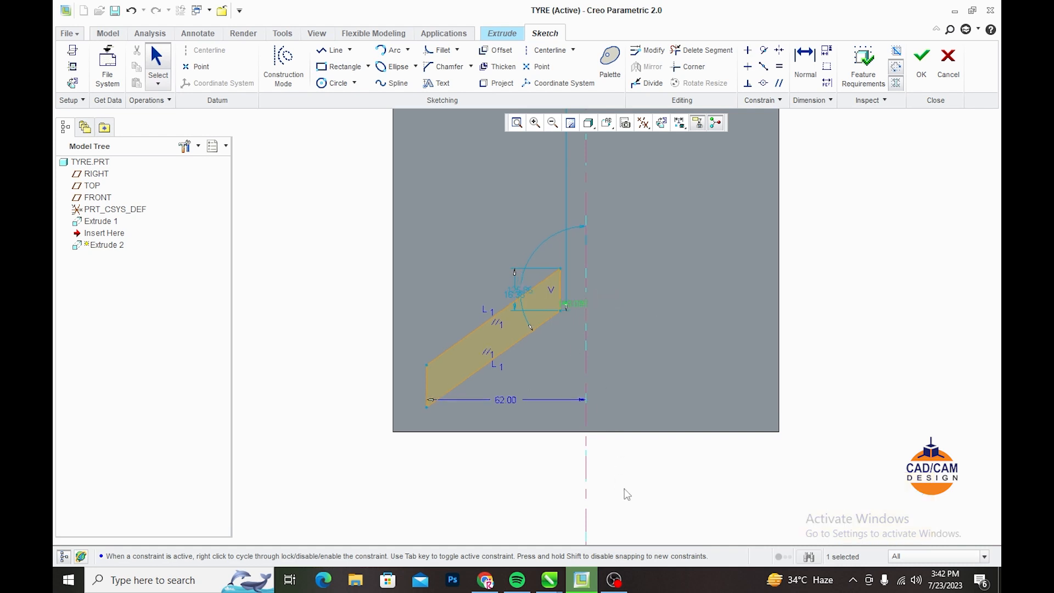
# Step: Mirror the parallelogram about the vertical centerline to form a chevron tread pair
pyautogui.moveTo(412, 447); pyautogui.dragTo(577, 261)
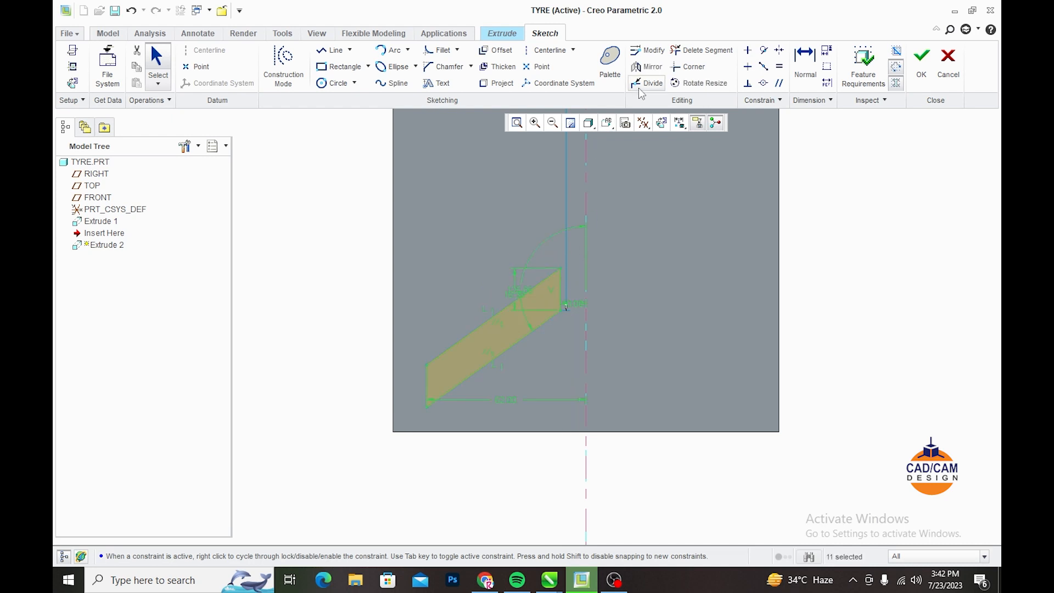
pyautogui.click(646, 66)
pyautogui.click(586, 219)
pyautogui.scroll(-5, 586, 307)
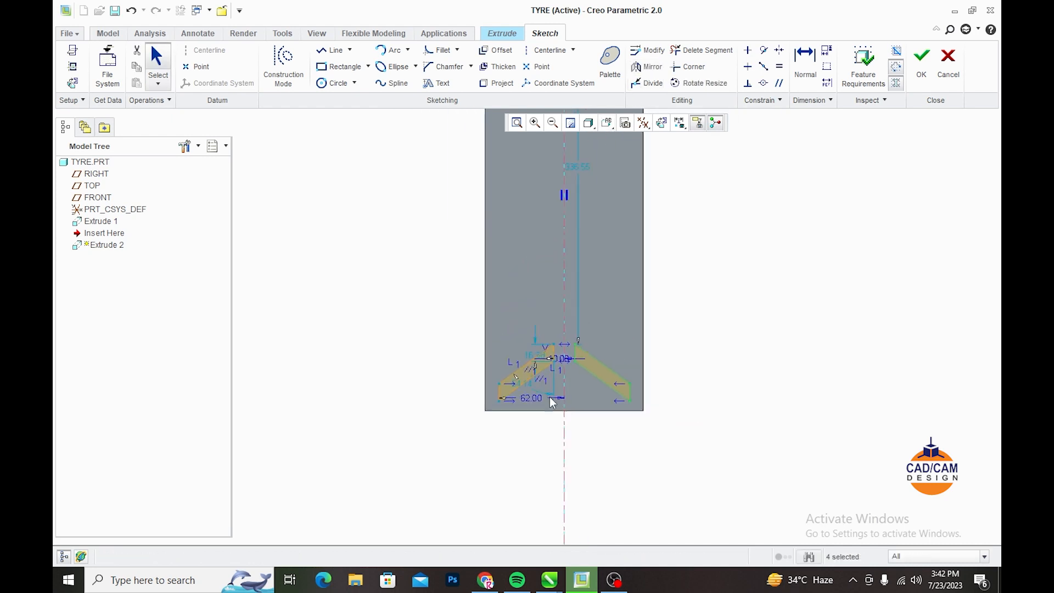
pyautogui.scroll(5, 559, 456)
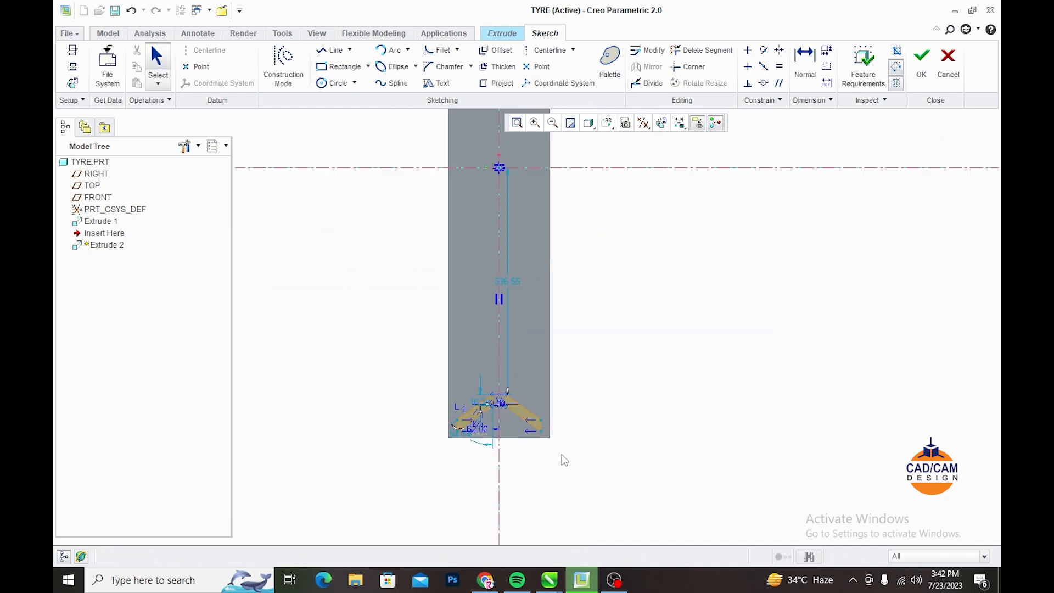
pyautogui.scroll(-1, 683, 296)
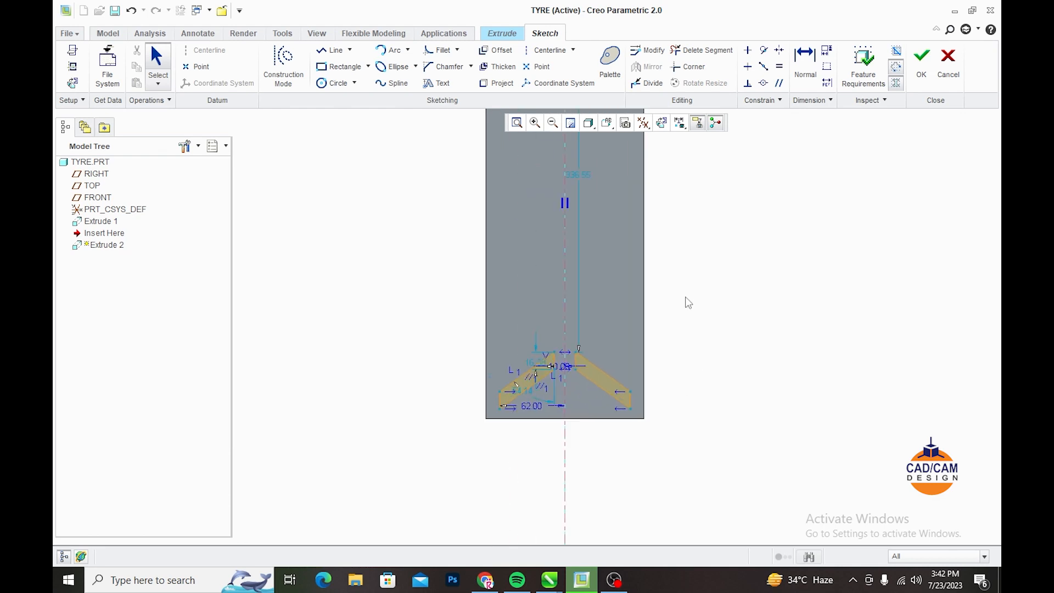
# Step: Finish the chevron sketch and extrude it 3 up from the plate's top face
pyautogui.click(920, 65)
pyautogui.moveTo(627, 380); pyautogui.dragTo(623, 348, button='middle')
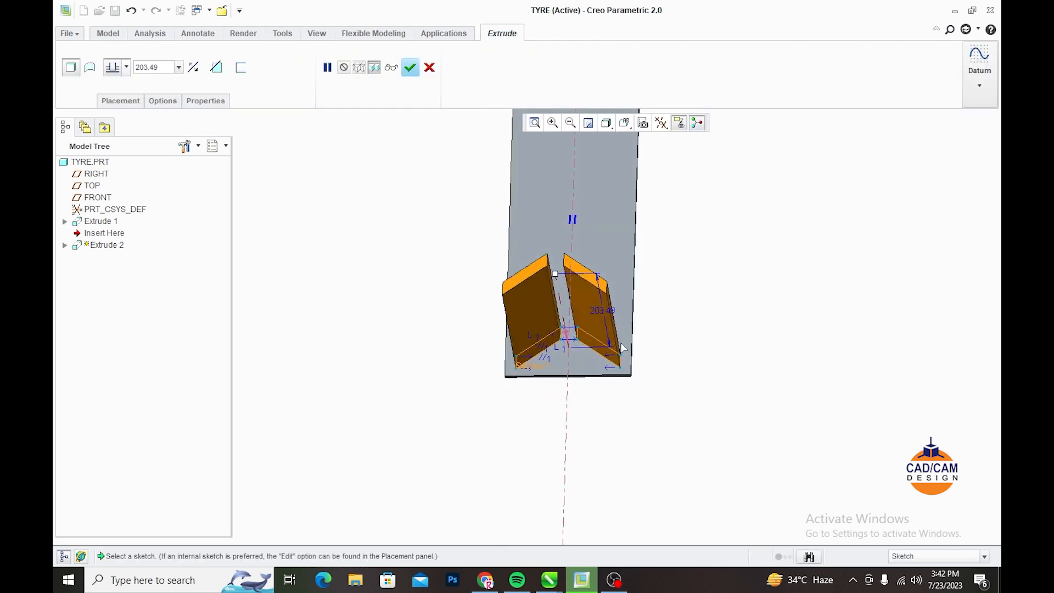
pyautogui.doubleClick(163, 67)
pyautogui.write('3')
pyautogui.press('Return')
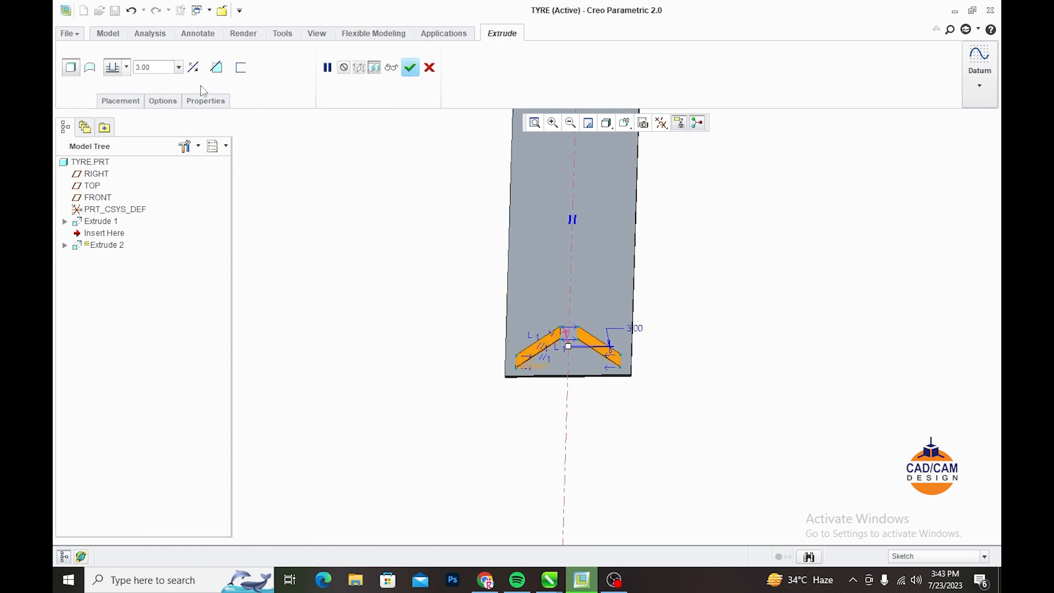
pyautogui.click(410, 67)
# Step: Pattern the chevron extrusion with a Direction pattern along the plate's long edge, using 15 members
pyautogui.moveTo(406, 389); pyautogui.dragTo(465, 360, button='middle')
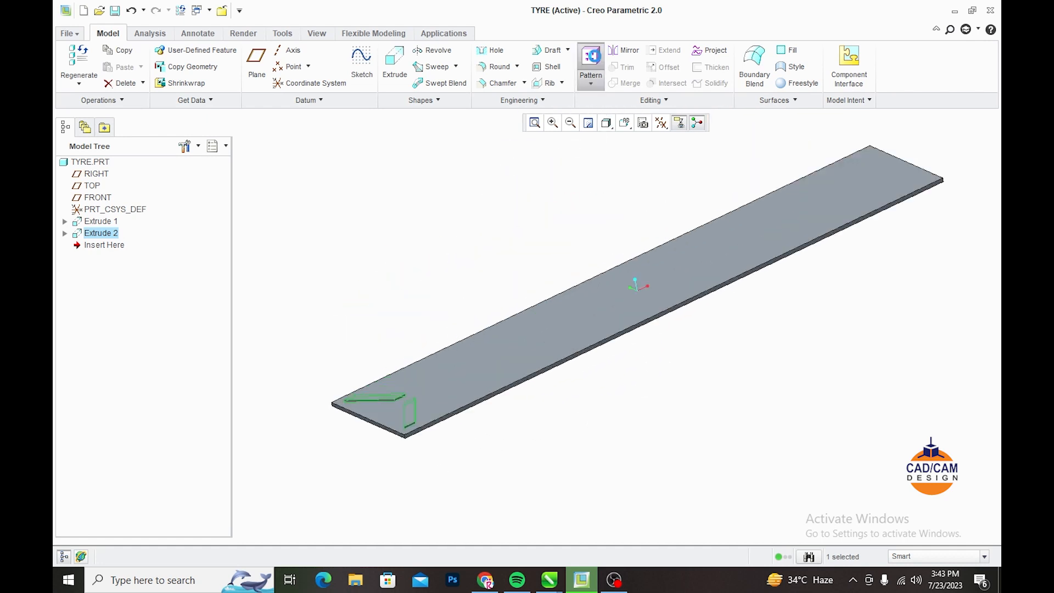
pyautogui.click(590, 60)
pyautogui.click(110, 67)
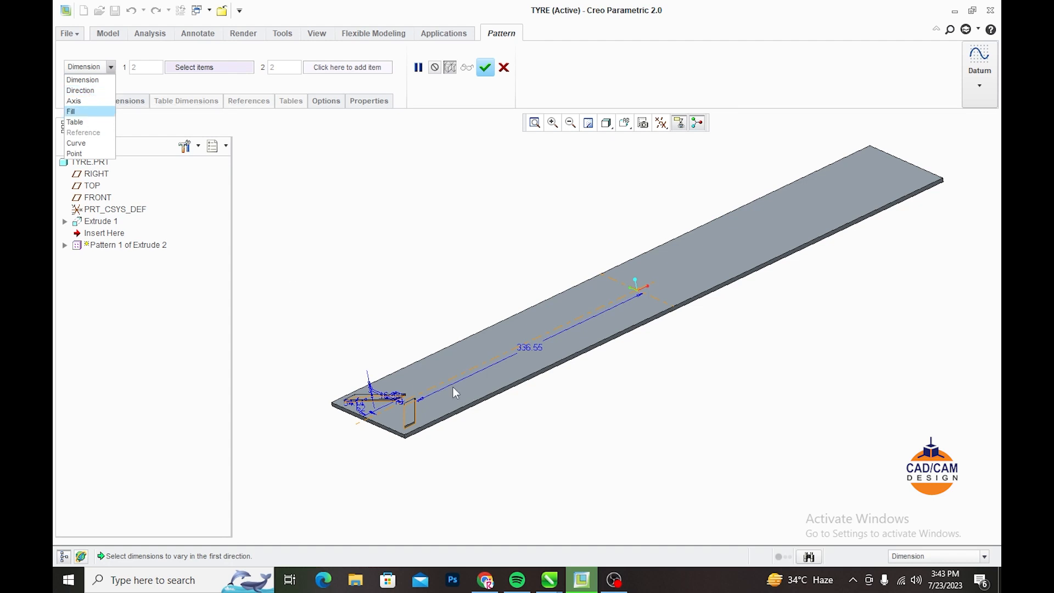
pyautogui.click(80, 91)
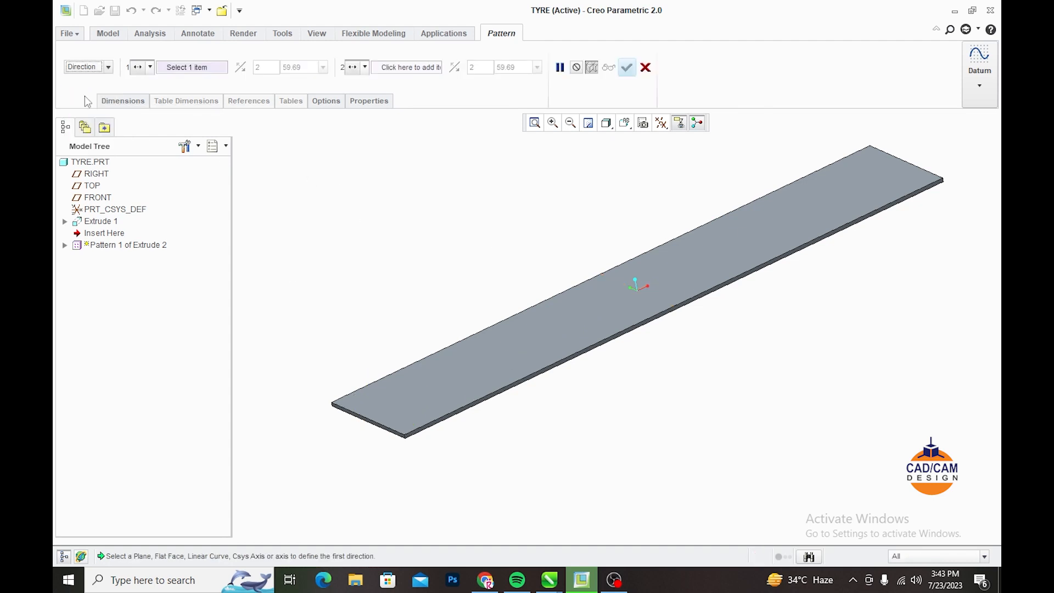
pyautogui.click(476, 404)
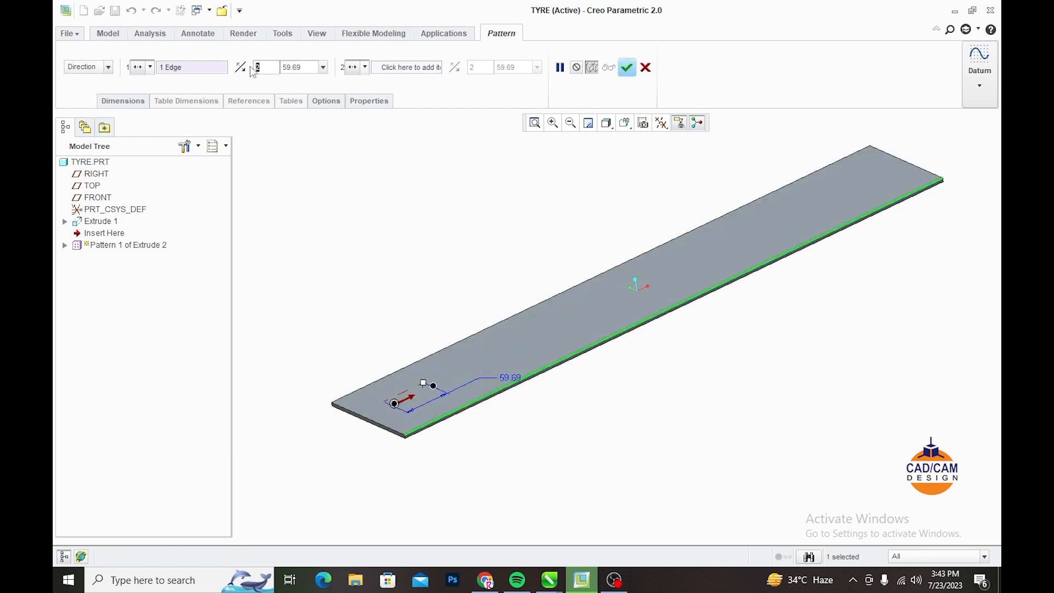
pyautogui.write('10')
pyautogui.press('Return')
pyautogui.write('15')
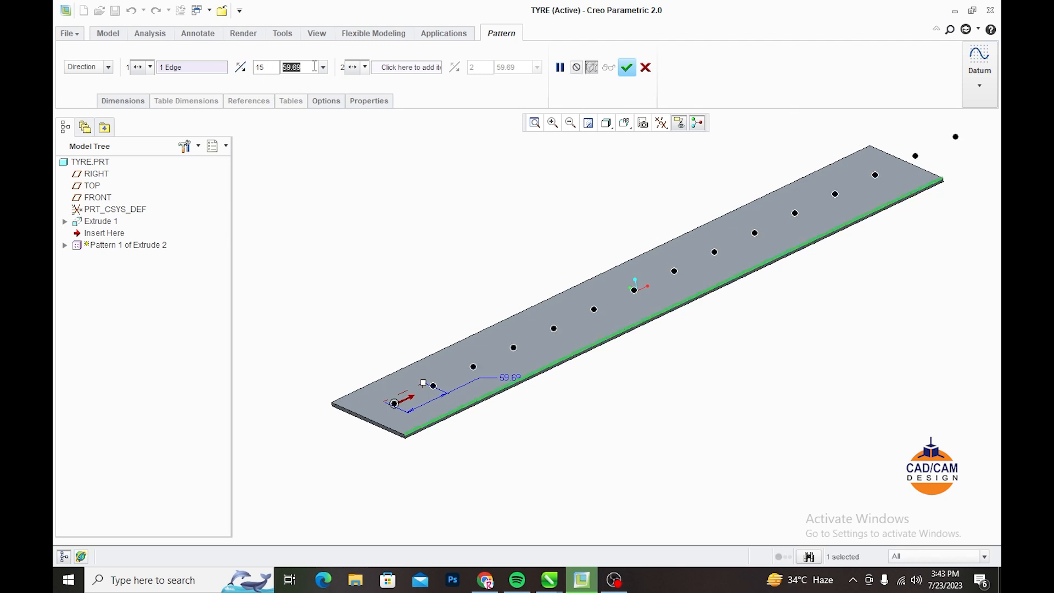
# Step: Set the spacing between the chevron pattern members to 50 and finish the pattern
pyautogui.write('20')
pyautogui.press('Return')
pyautogui.moveTo(314, 66); pyautogui.dragTo(279, 64)
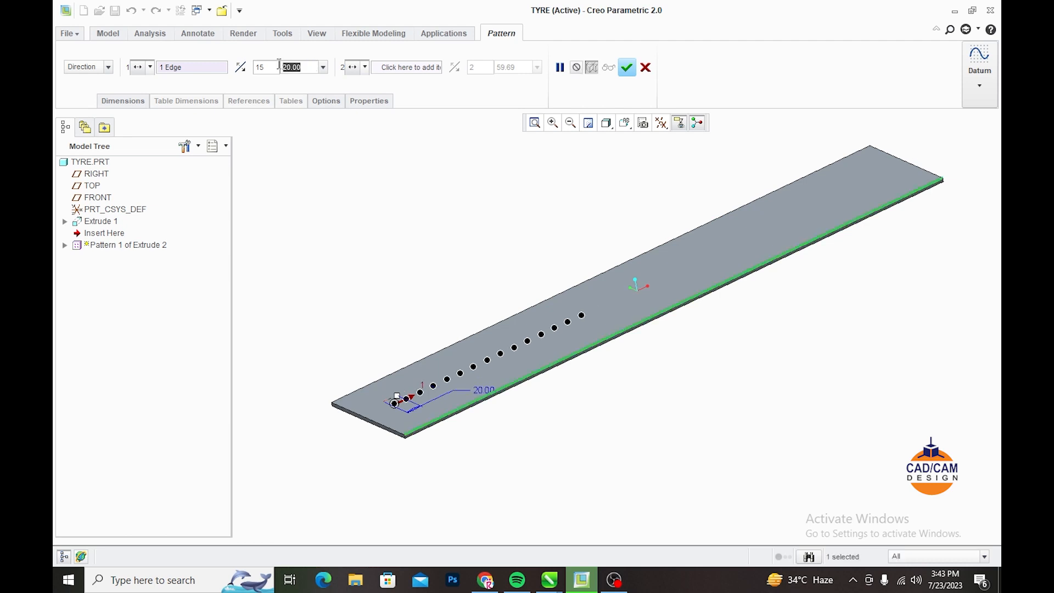
pyautogui.write('50')
pyautogui.press('Return')
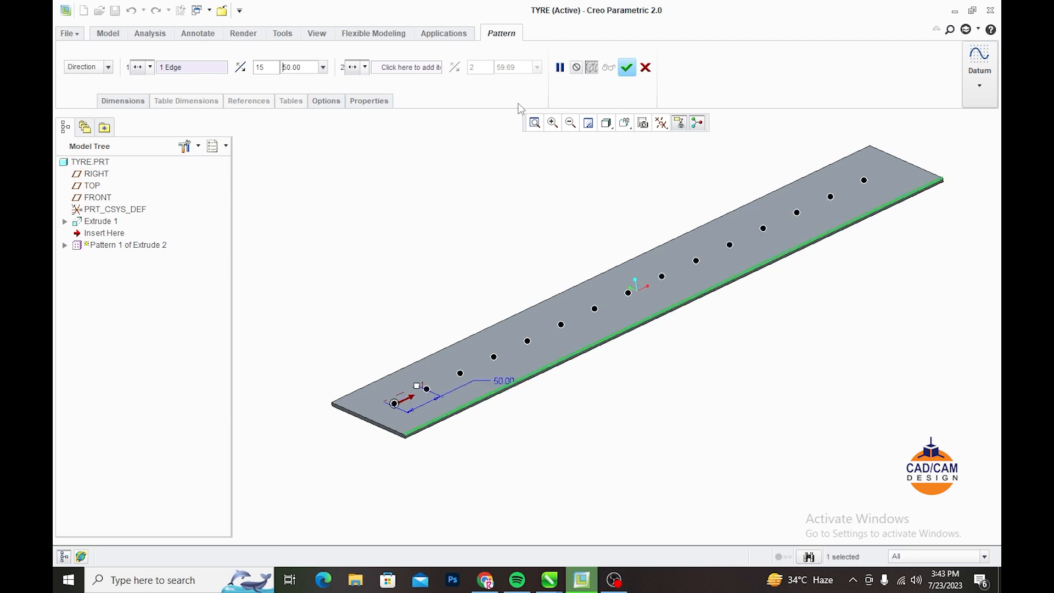
pyautogui.click(626, 68)
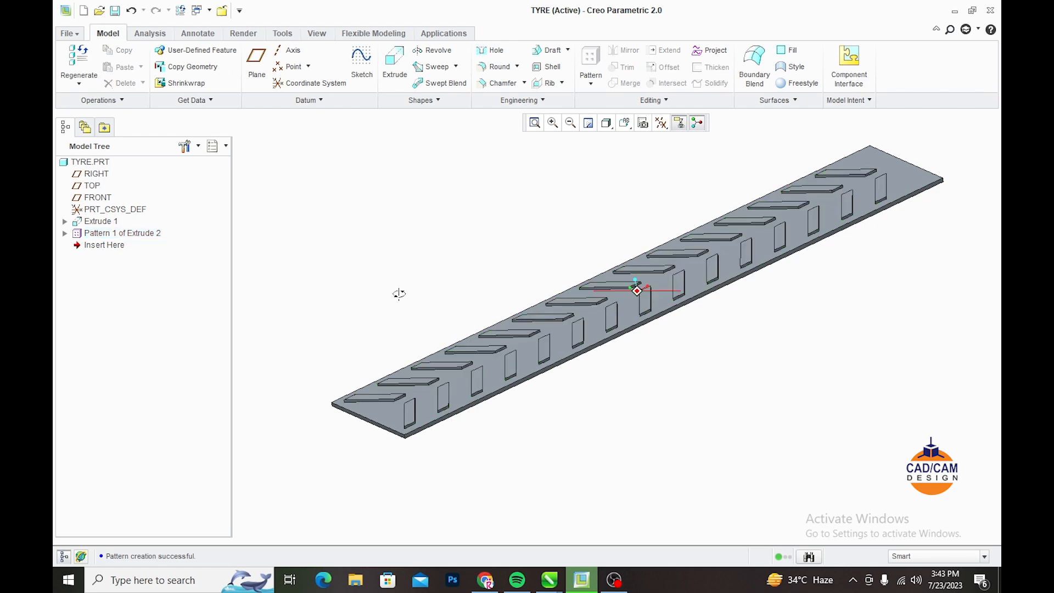
# Step: Start a Toroidal Bend on the treaded plate and include the solid geometry
pyautogui.moveTo(400, 294); pyautogui.dragTo(428, 284, button='middle')
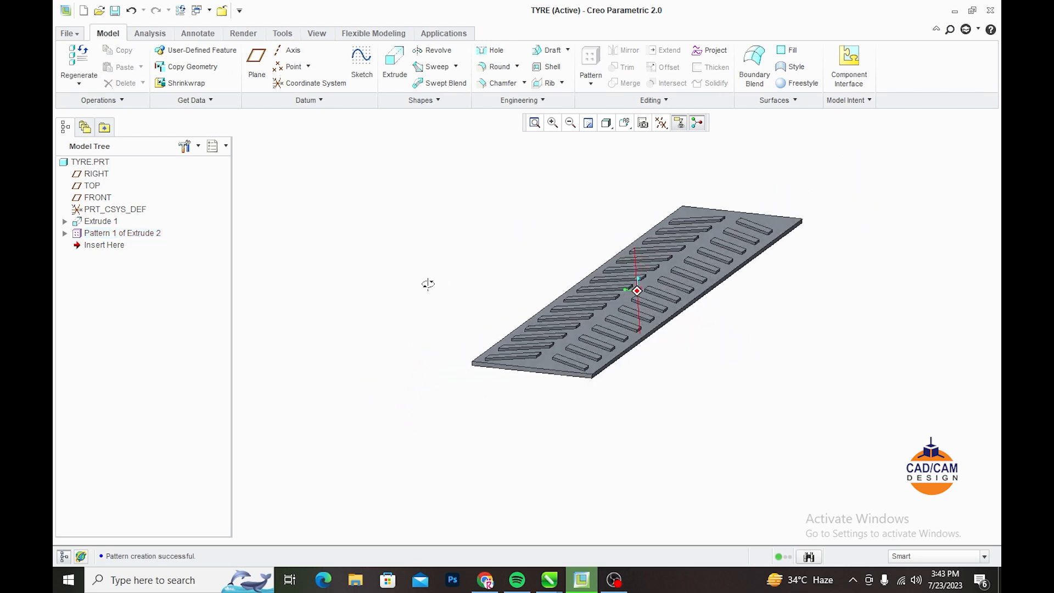
pyautogui.moveTo(752, 289); pyautogui.dragTo(768, 286, button='middle')
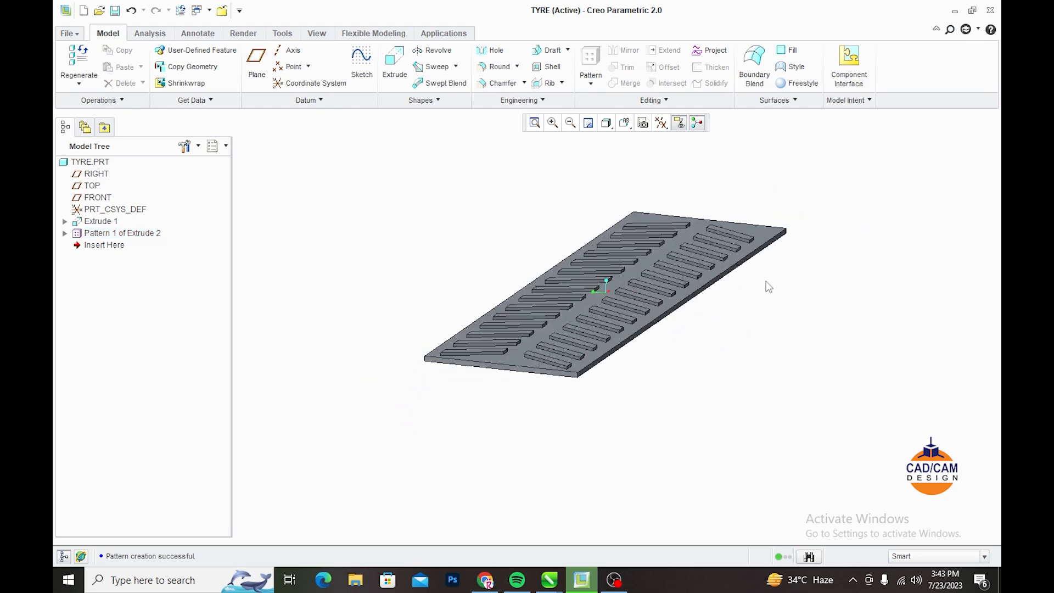
pyautogui.scroll(-2, 683, 188)
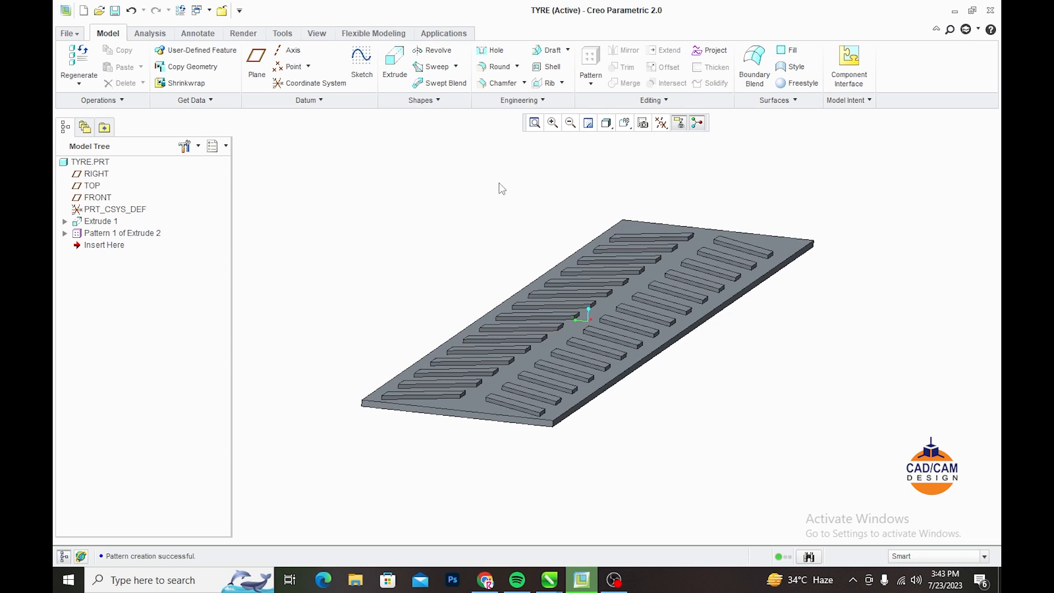
pyautogui.click(542, 100)
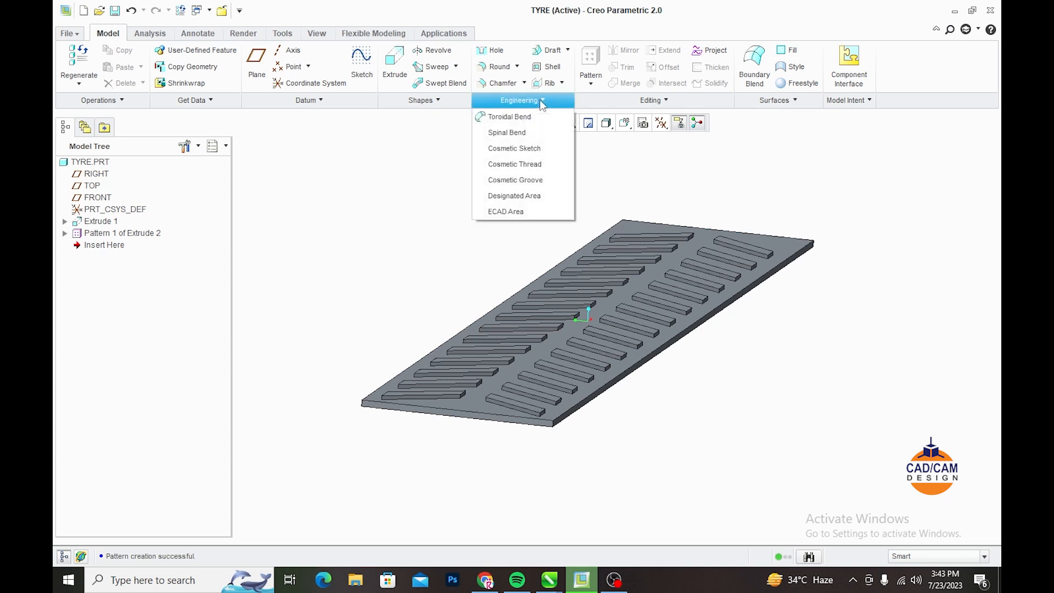
pyautogui.click(535, 113)
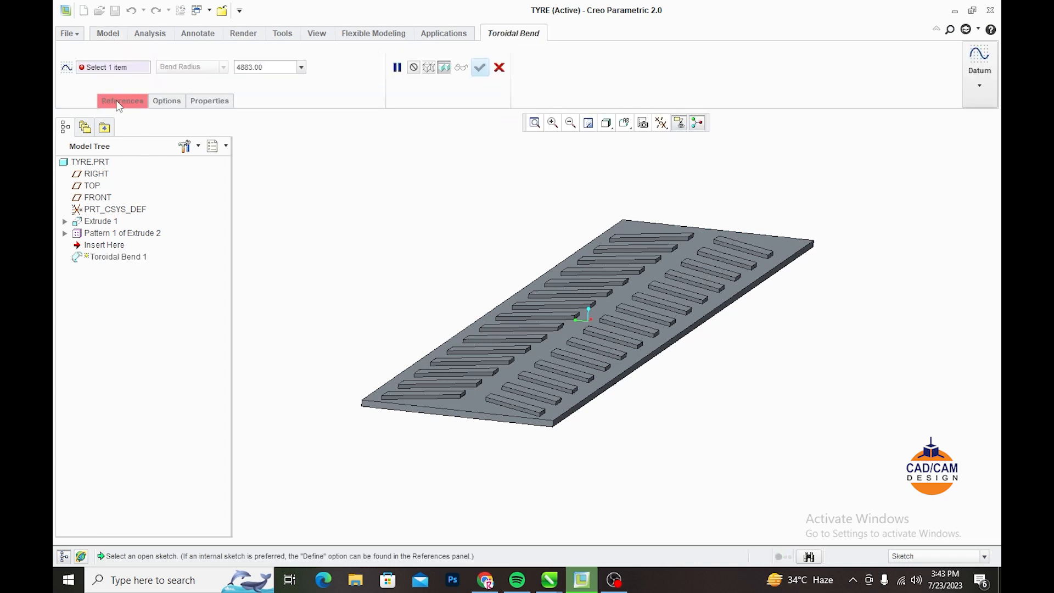
pyautogui.click(119, 104)
pyautogui.click(114, 128)
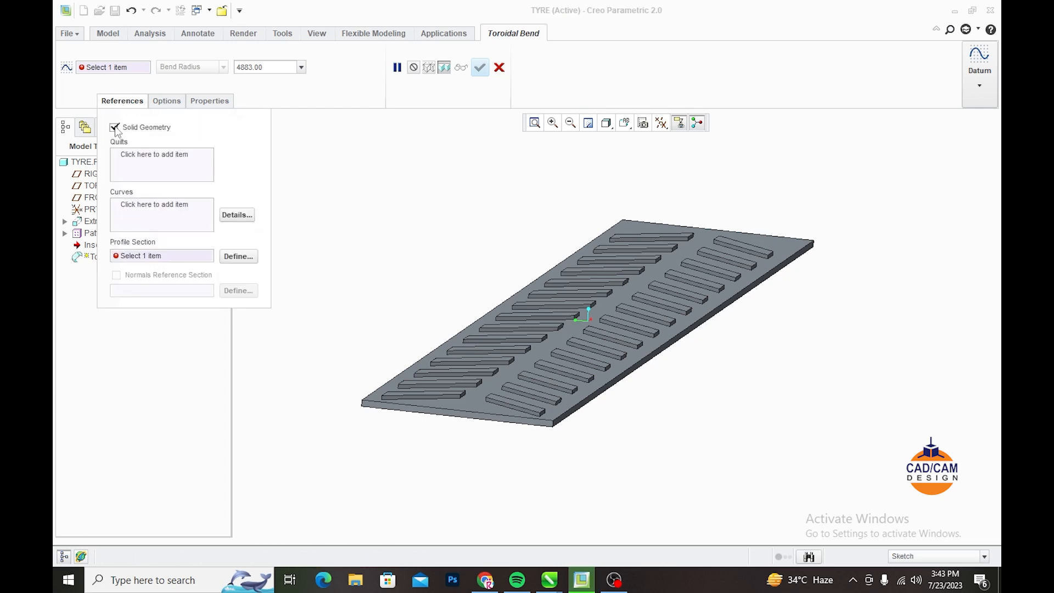
# Step: Define the bend's internal profile section with a sketch on the plate's narrow end face
pyautogui.click(237, 257)
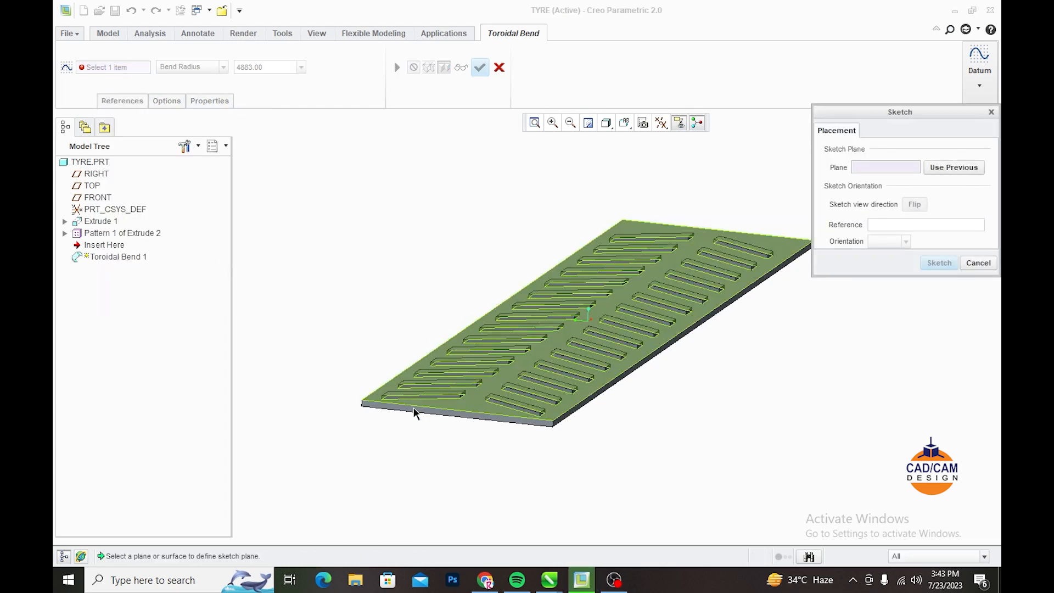
pyautogui.scroll(-3, 482, 447)
pyautogui.click(456, 379)
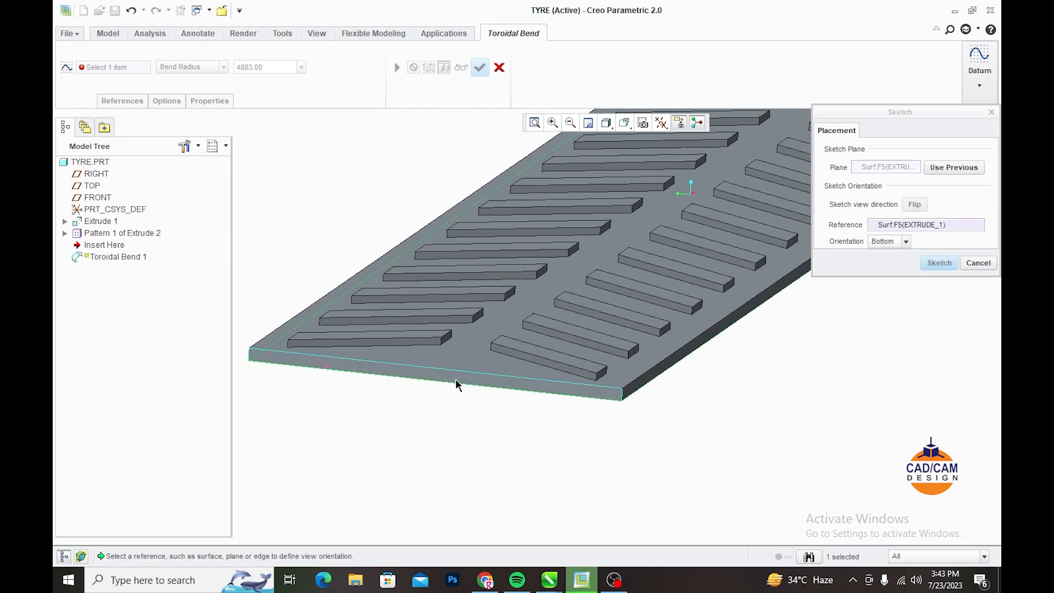
pyautogui.scroll(3, 456, 380)
pyautogui.click(938, 263)
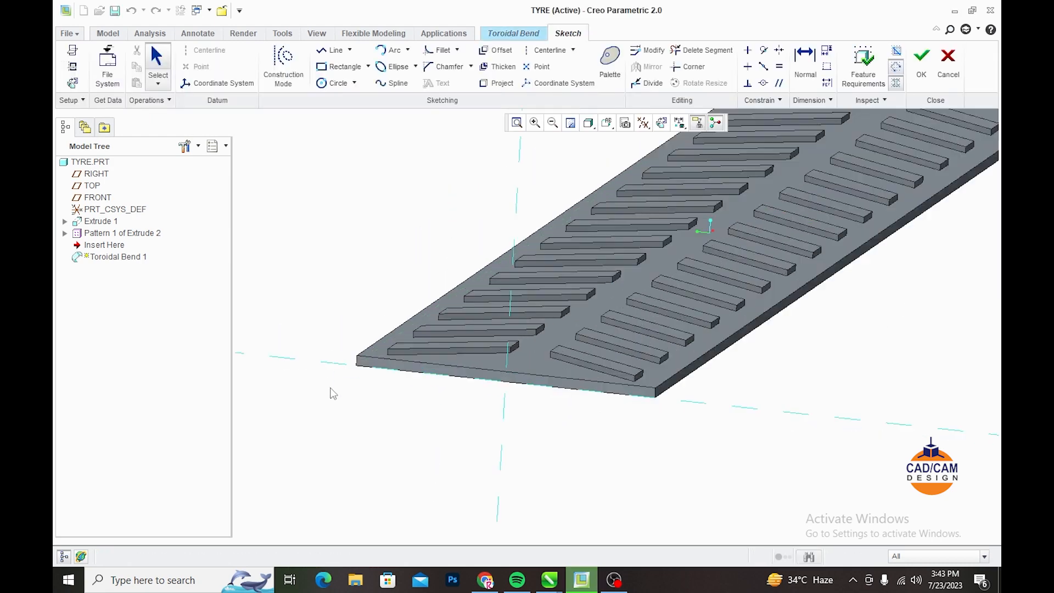
# Step: Add the two short vertical sides of the plate's end face as sketch references
pyautogui.click(73, 68)
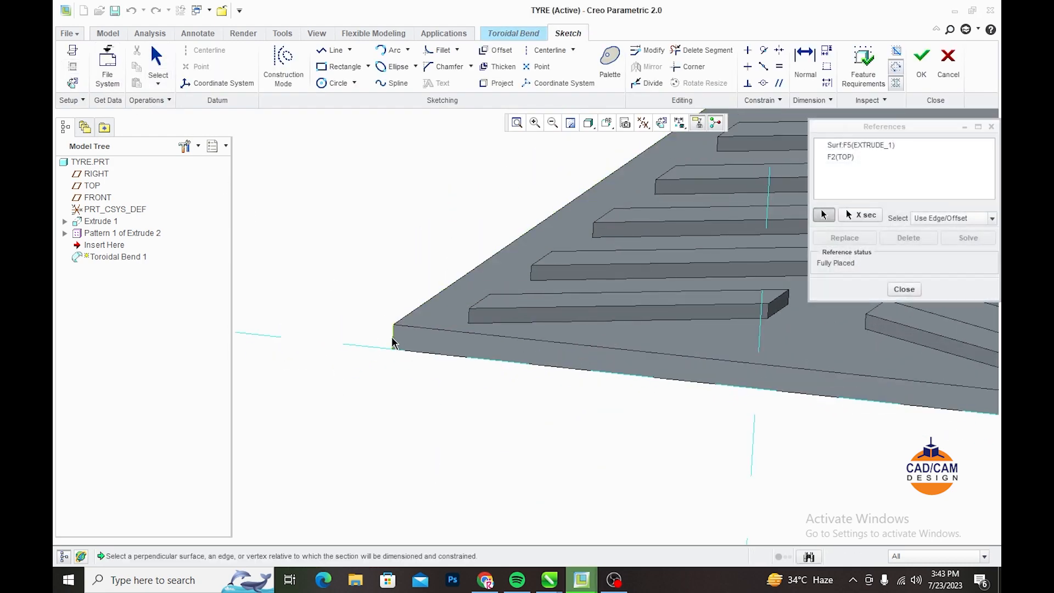
pyautogui.click(394, 341)
pyautogui.scroll(3, 365, 347)
pyautogui.scroll(-3, 686, 378)
pyautogui.click(634, 372)
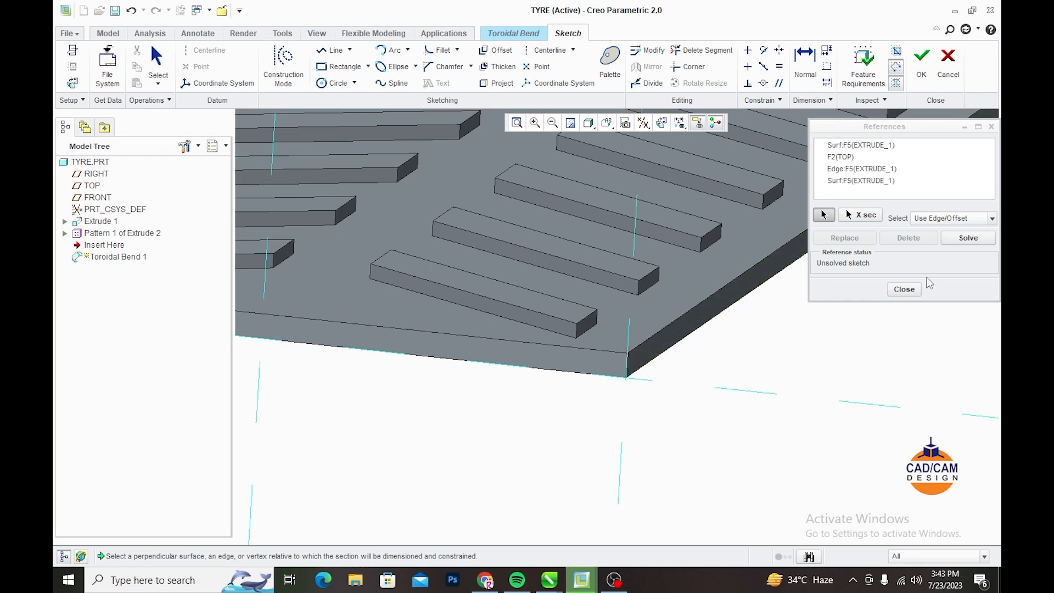
pyautogui.click(903, 289)
pyautogui.scroll(2, 685, 367)
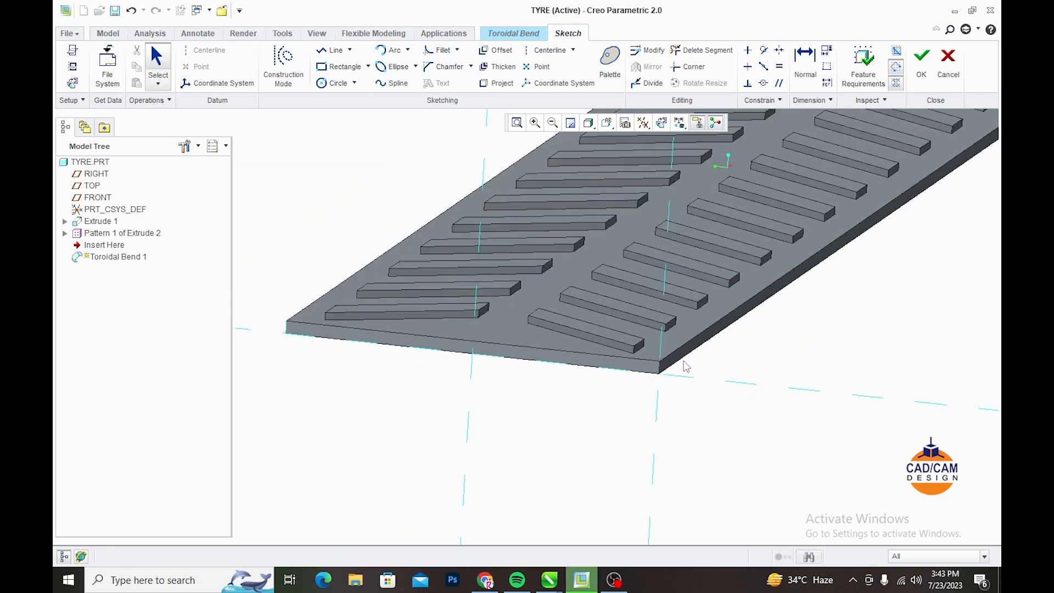
# Step: Place a sketch coordinate system at the lower left corner of the plate's end face
pyautogui.click(220, 83)
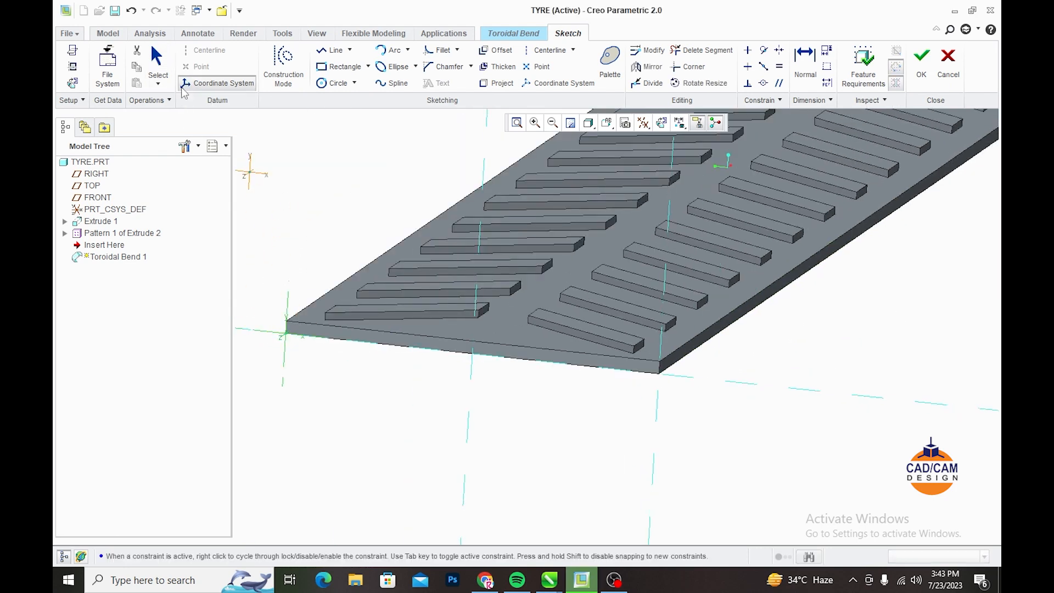
pyautogui.click(158, 61)
pyautogui.moveTo(236, 214); pyautogui.dragTo(296, 295, button='middle')
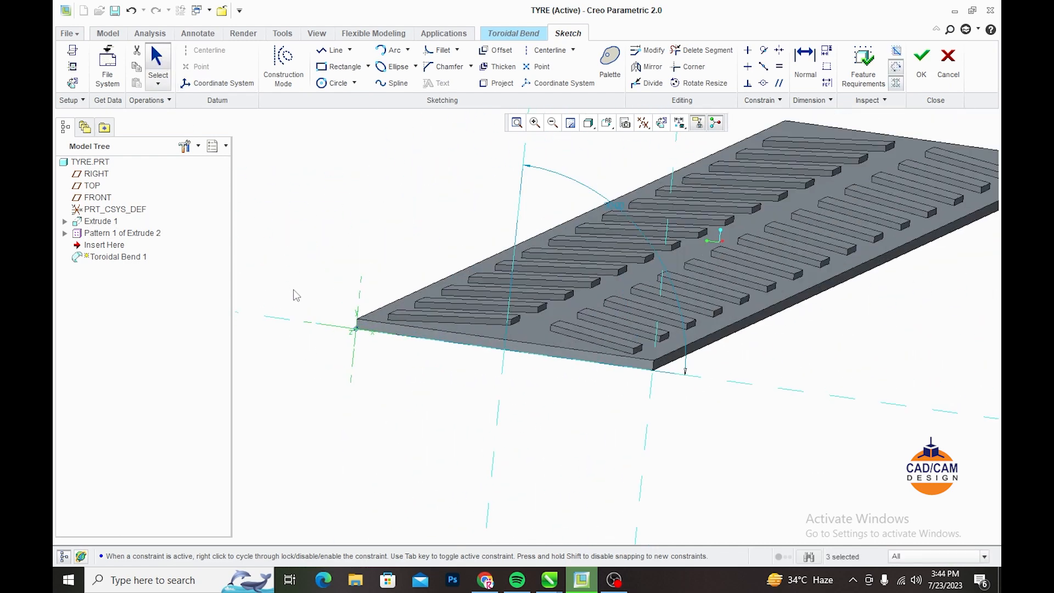
pyautogui.scroll(2, 405, 180)
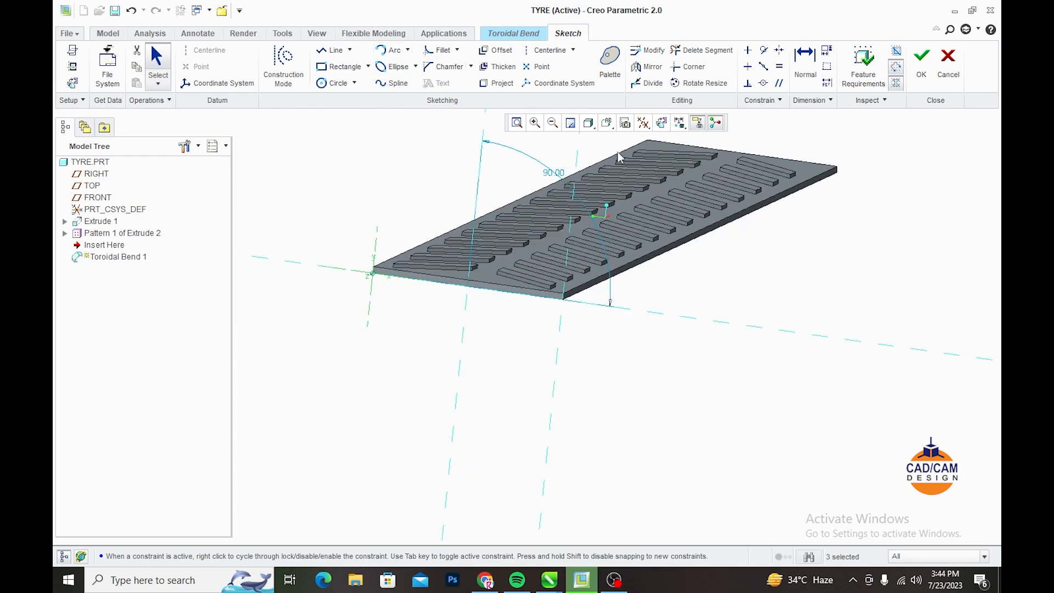
# Step: Sketch a circle about 124 in diameter on the vertical centerline, its centre about 80 below the plate's bottom edge
pyautogui.click(663, 124)
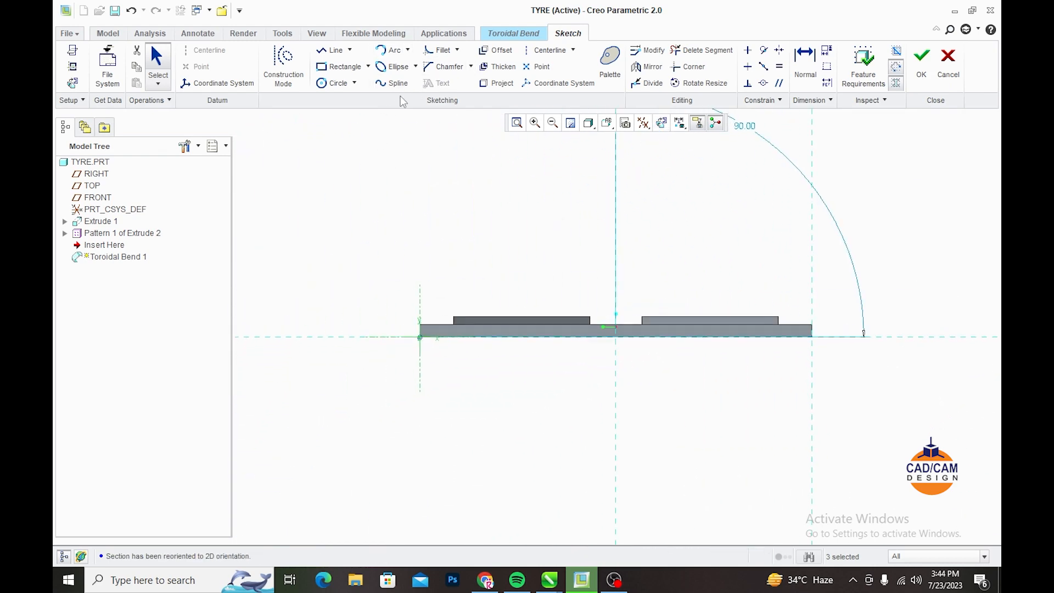
pyautogui.click(336, 82)
pyautogui.scroll(2, 450, 272)
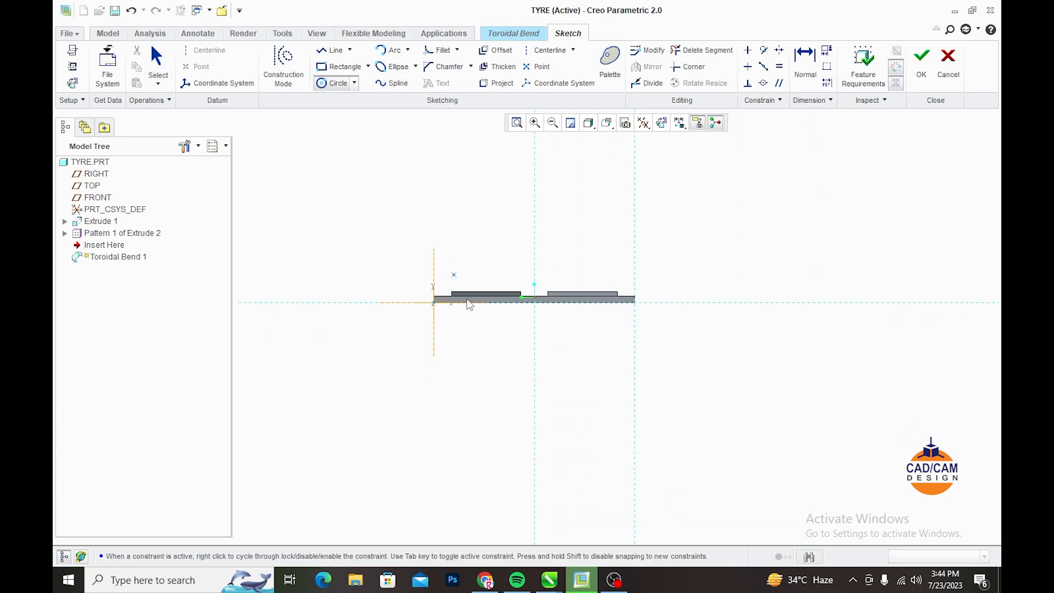
pyautogui.click(534, 409)
pyautogui.click(496, 336)
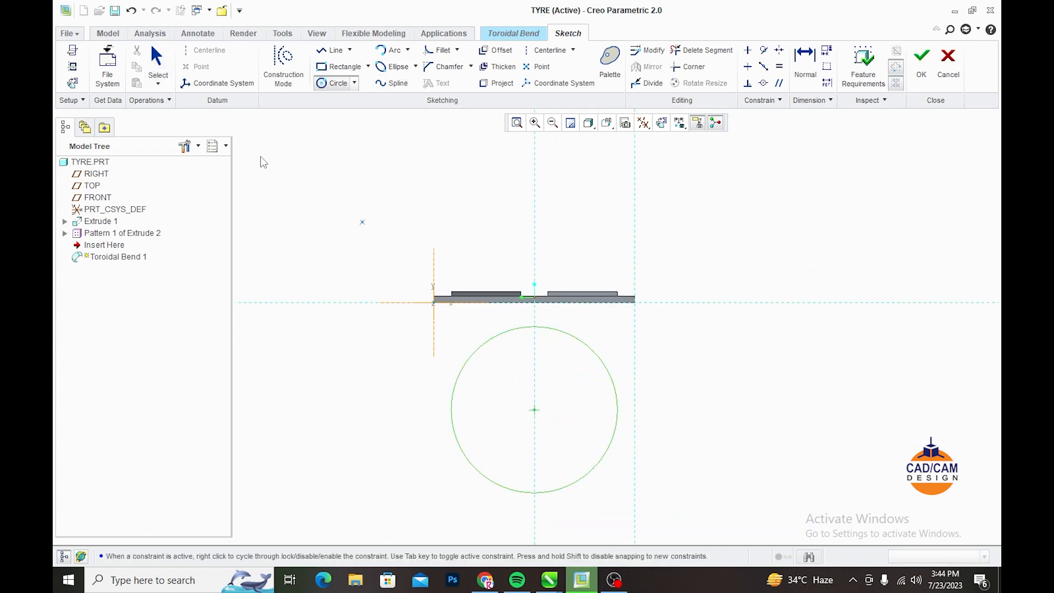
# Step: Set the circle's centre 80 below the plate's bottom edge and its diameter to 120
pyautogui.click(156, 62)
pyautogui.doubleClick(539, 355)
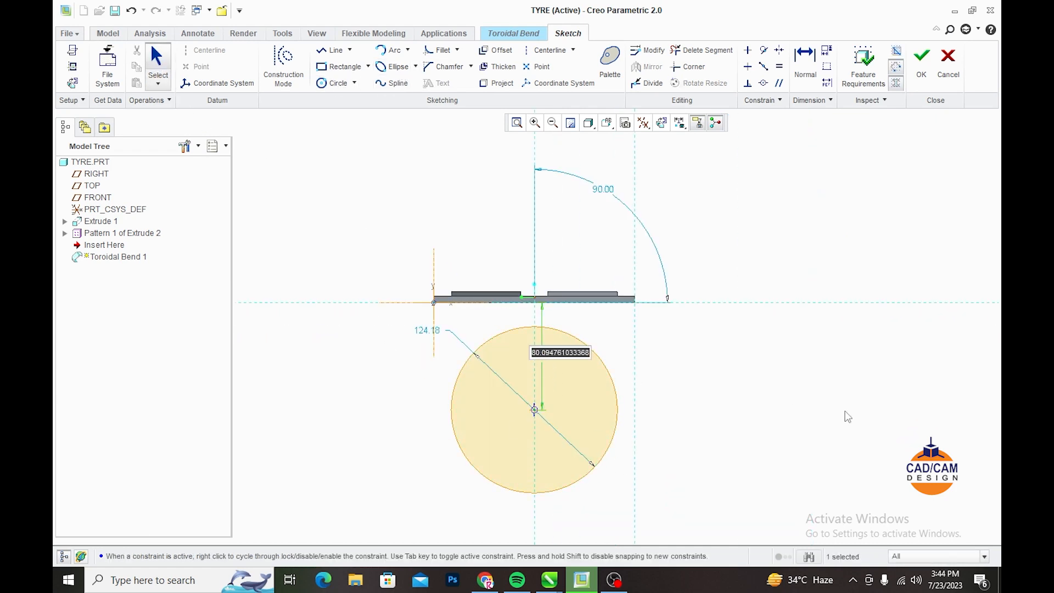
pyautogui.write('80')
pyautogui.press('Return')
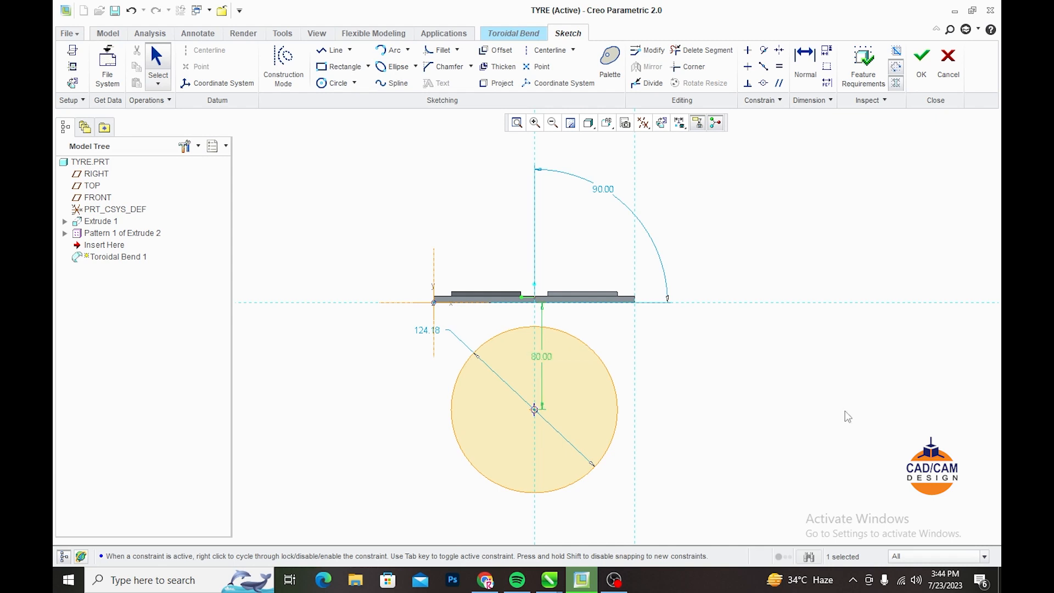
pyautogui.doubleClick(426, 331)
pyautogui.write('120')
pyautogui.press('Return')
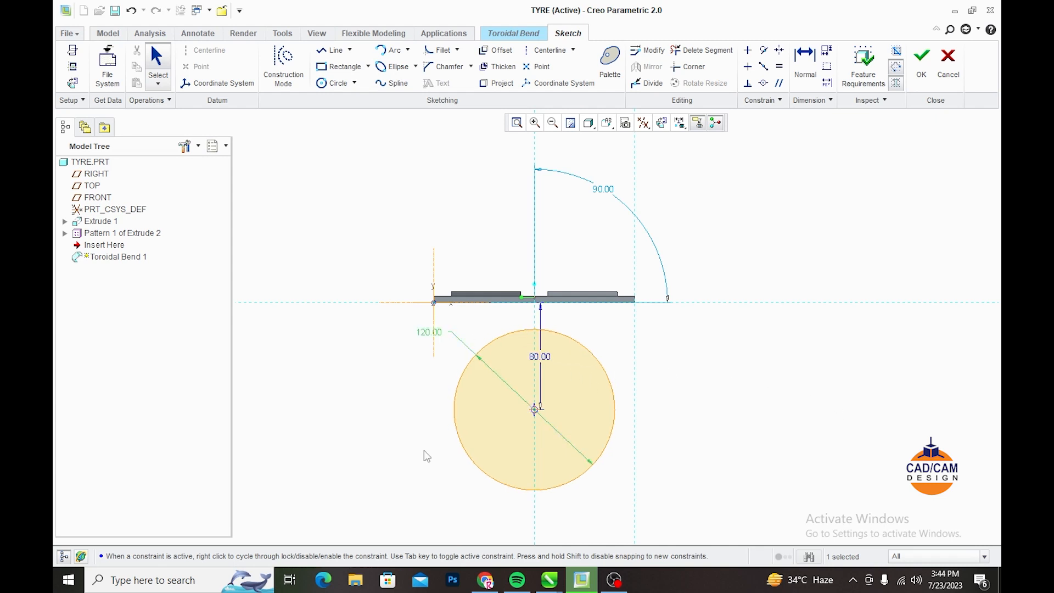
# Step: Cut the circle with a horizontal chord just above its centre, trimming the lower arc and the chord so only the upper arc remains
pyautogui.click(332, 50)
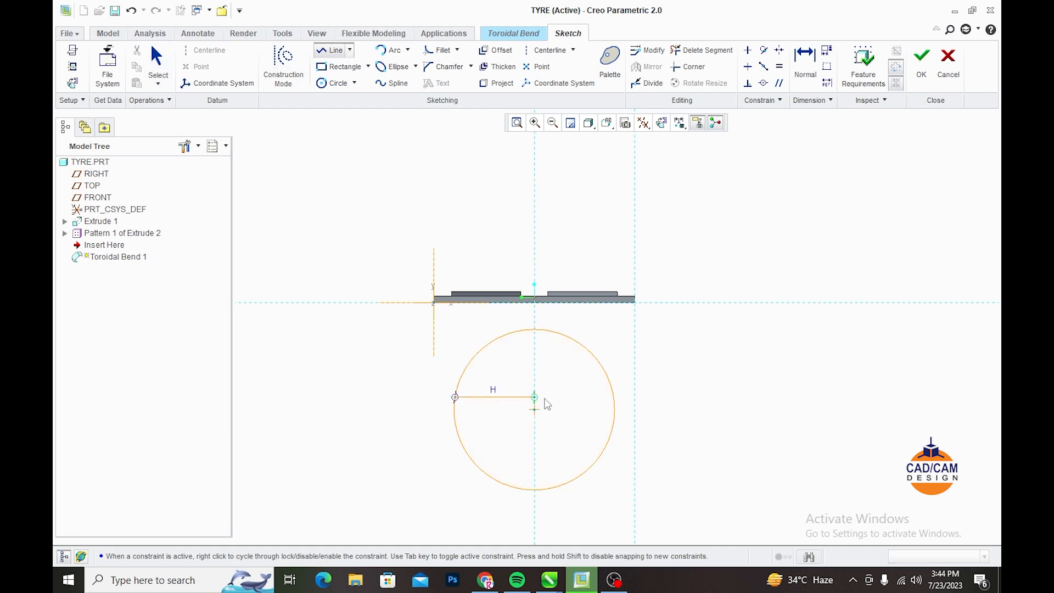
pyautogui.middleClick(668, 373)
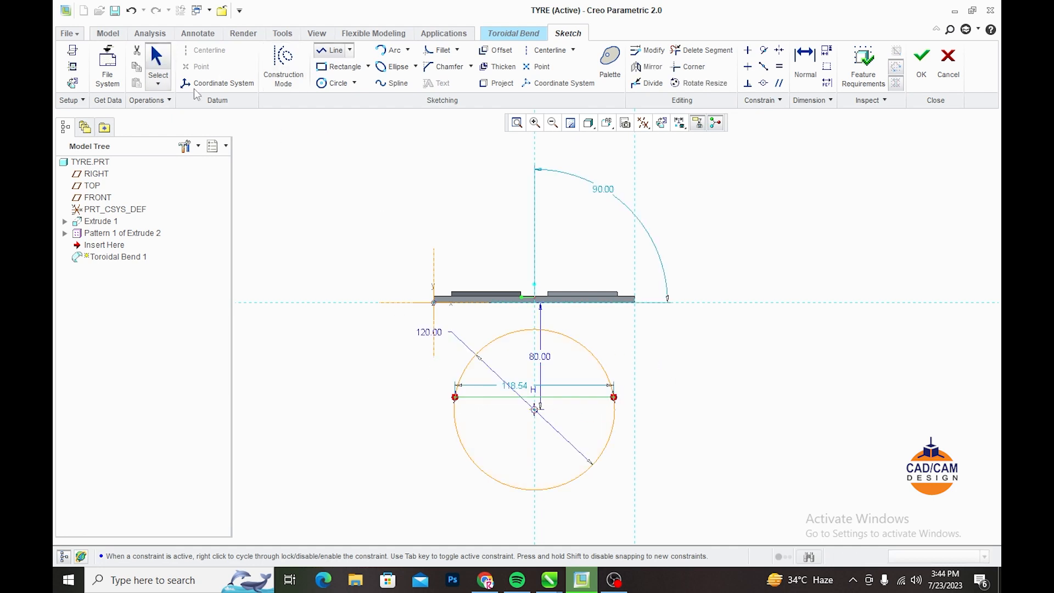
pyautogui.click(705, 50)
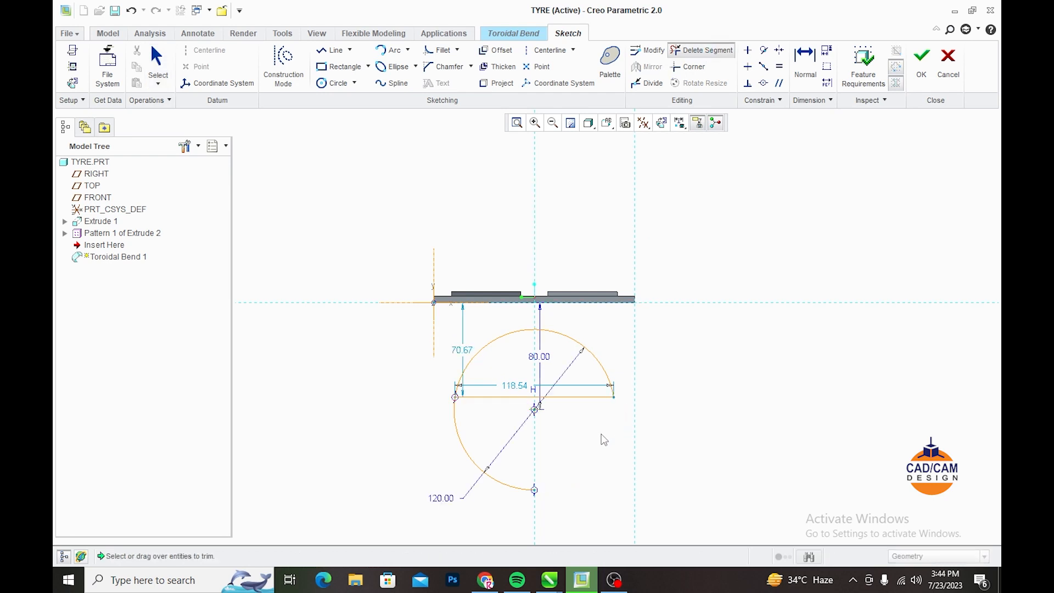
pyautogui.click(464, 443)
pyautogui.click(487, 399)
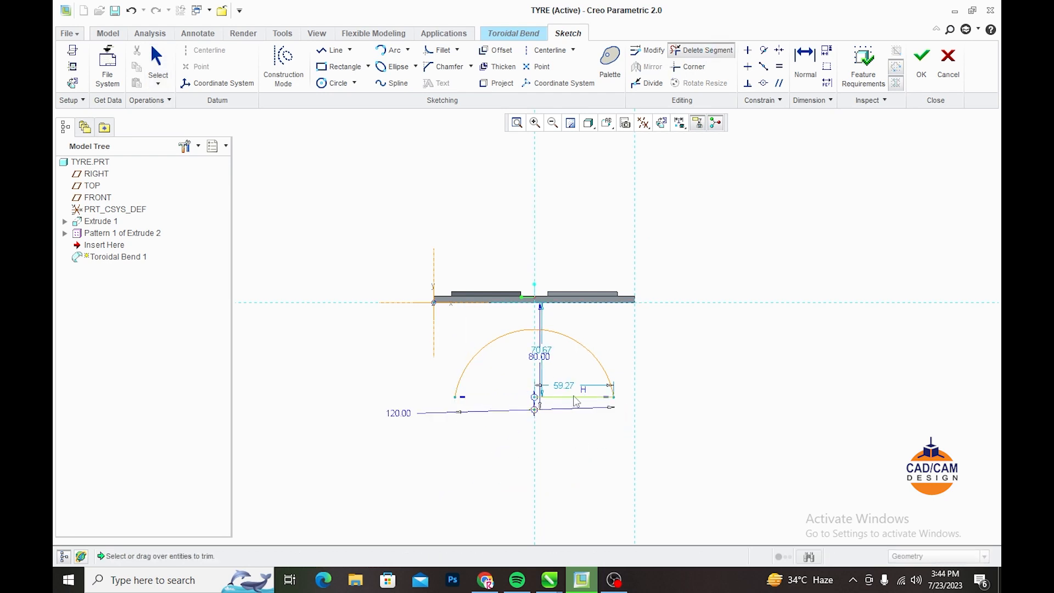
pyautogui.middleClick(306, 175)
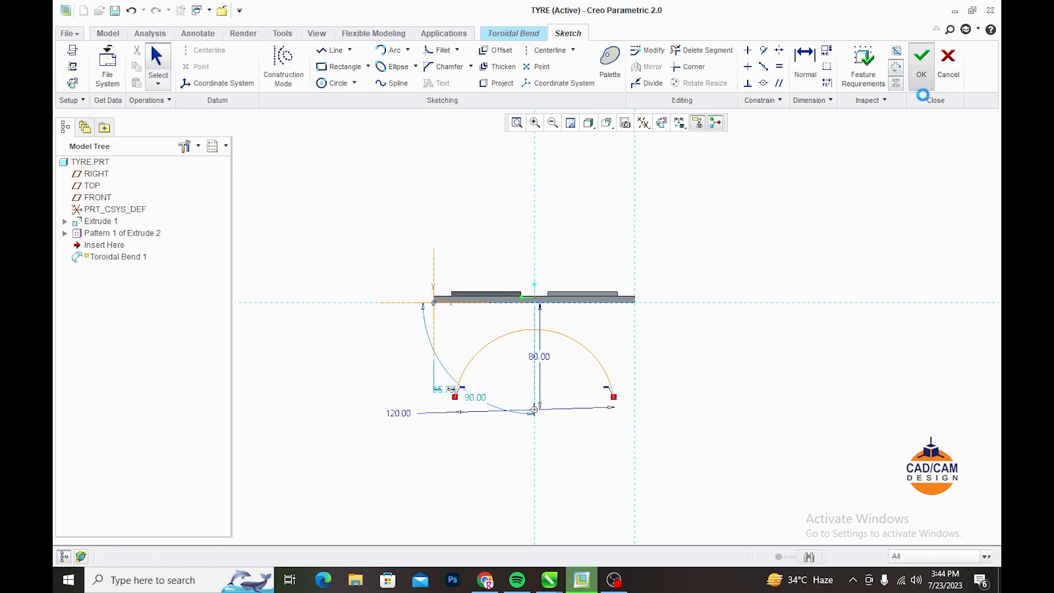
# Step: Finish the arc profile sketch and accept the Toroidal Bend with its default bend radius
pyautogui.click(921, 60)
pyautogui.moveTo(849, 180); pyautogui.dragTo(829, 196, button='middle')
pyautogui.click(480, 67)
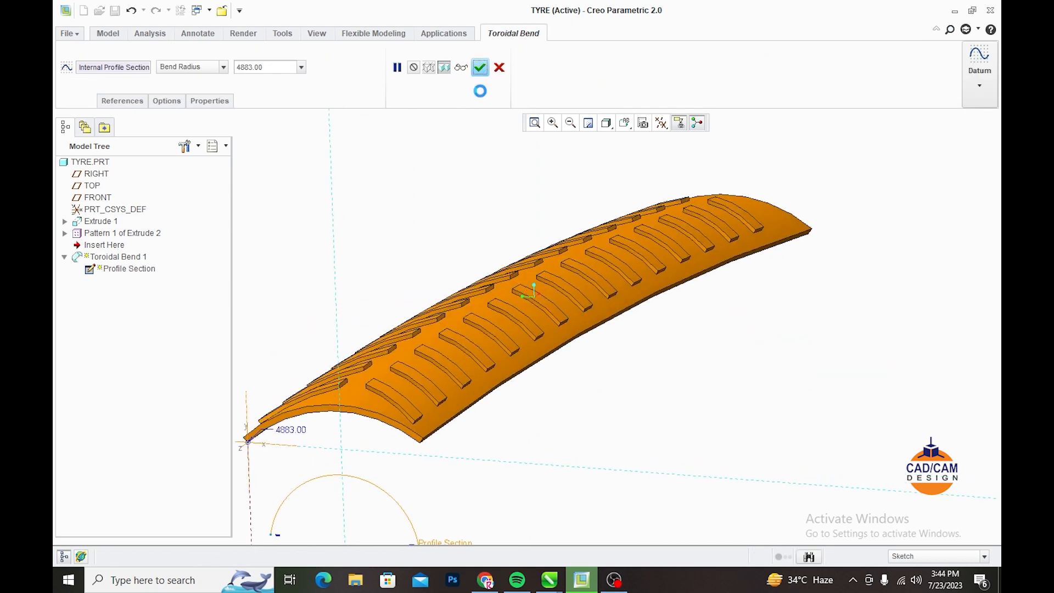
# Step: Reopen the Toroidal Bend feature's definition and change its bend type from Bend Radius to 360 degrees Bend
pyautogui.moveTo(459, 203); pyautogui.dragTo(745, 332, button='middle')
pyautogui.scroll(-1, 742, 273)
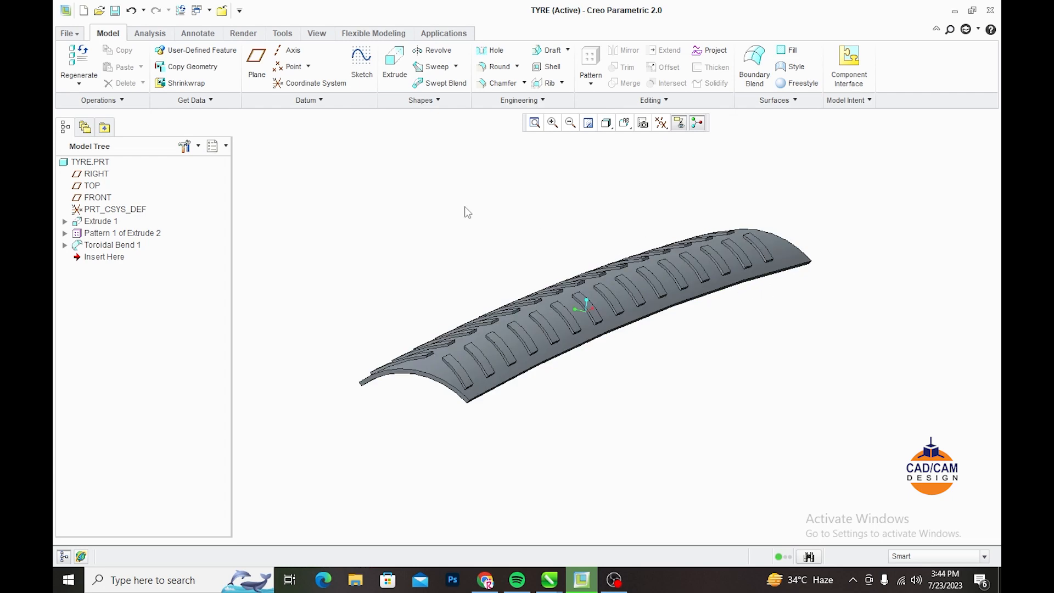
pyautogui.click(65, 245)
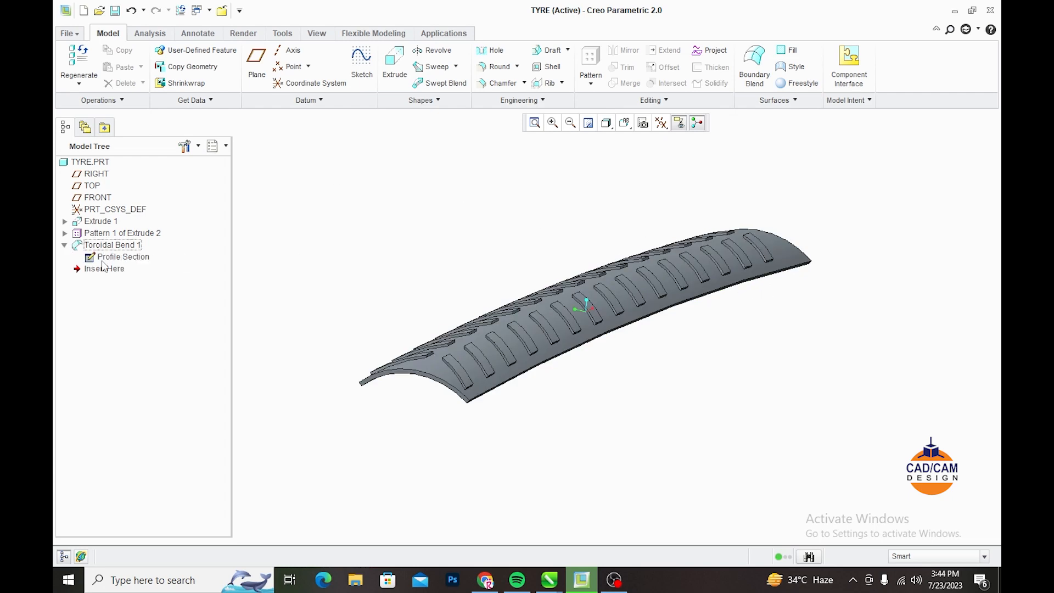
pyautogui.rightClick(126, 252)
pyautogui.click(138, 339)
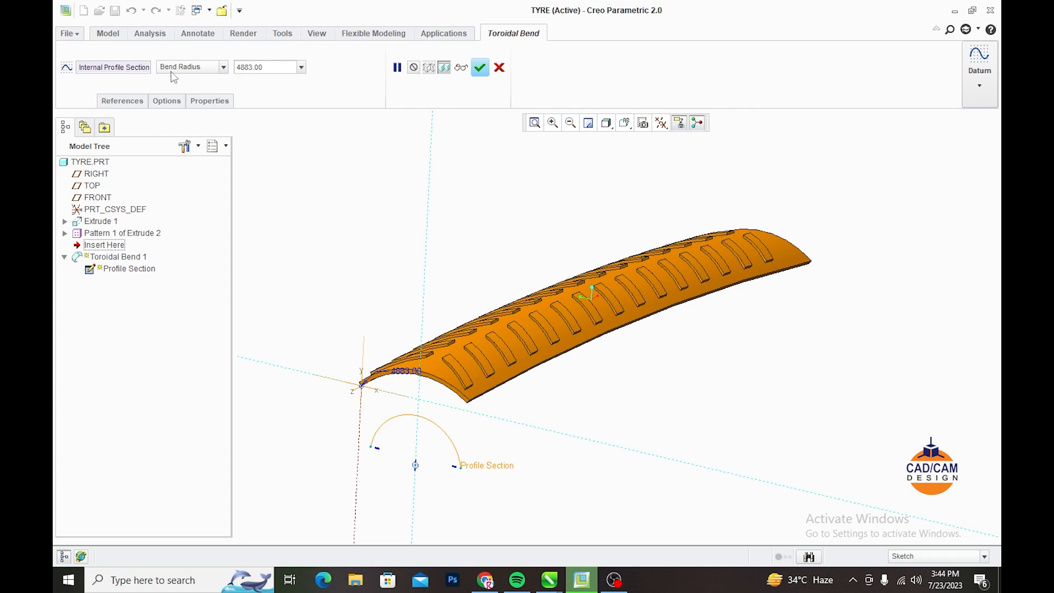
pyautogui.click(223, 67)
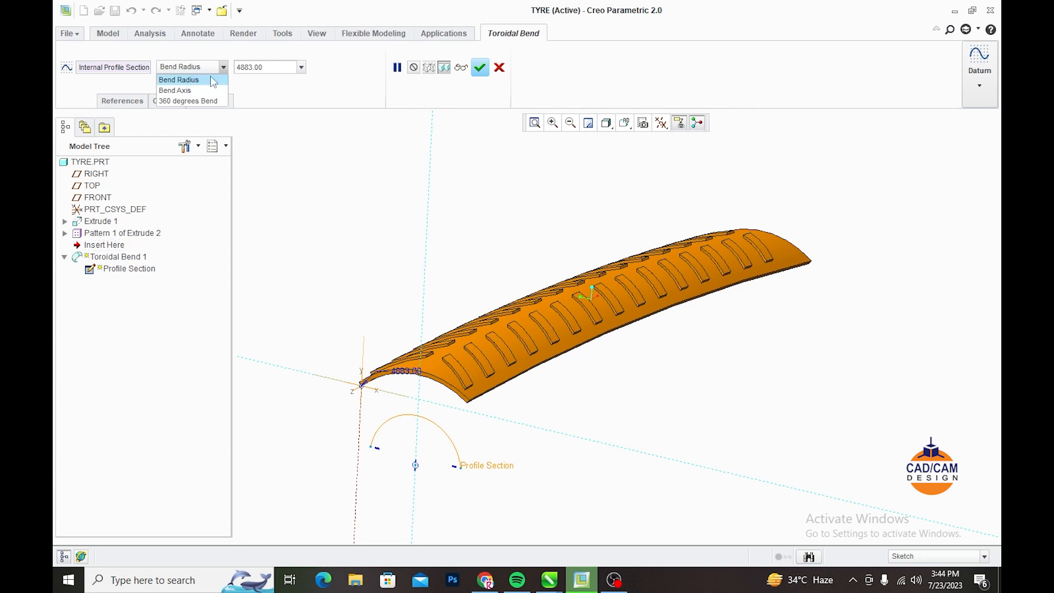
pyautogui.click(188, 101)
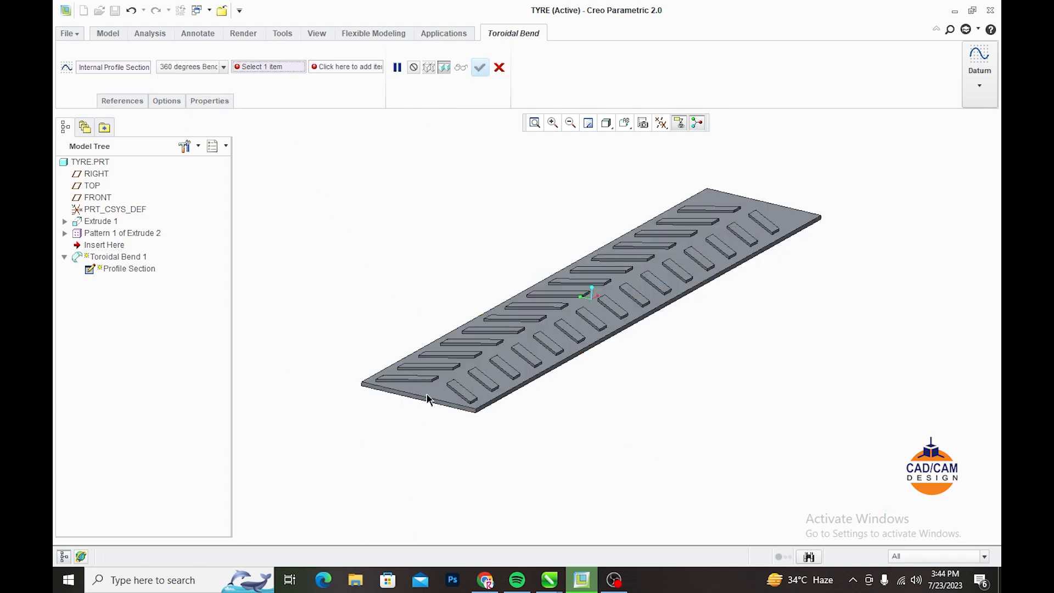
# Step: Select the plate's two opposite short end faces as the 360-degree bend references and accept the redefined Toroidal Bend
pyautogui.scroll(3, 426, 388)
pyautogui.click(426, 398)
pyautogui.scroll(-3, 427, 399)
pyautogui.moveTo(644, 357); pyautogui.dragTo(551, 362, button='middle')
pyautogui.scroll(2, 844, 240)
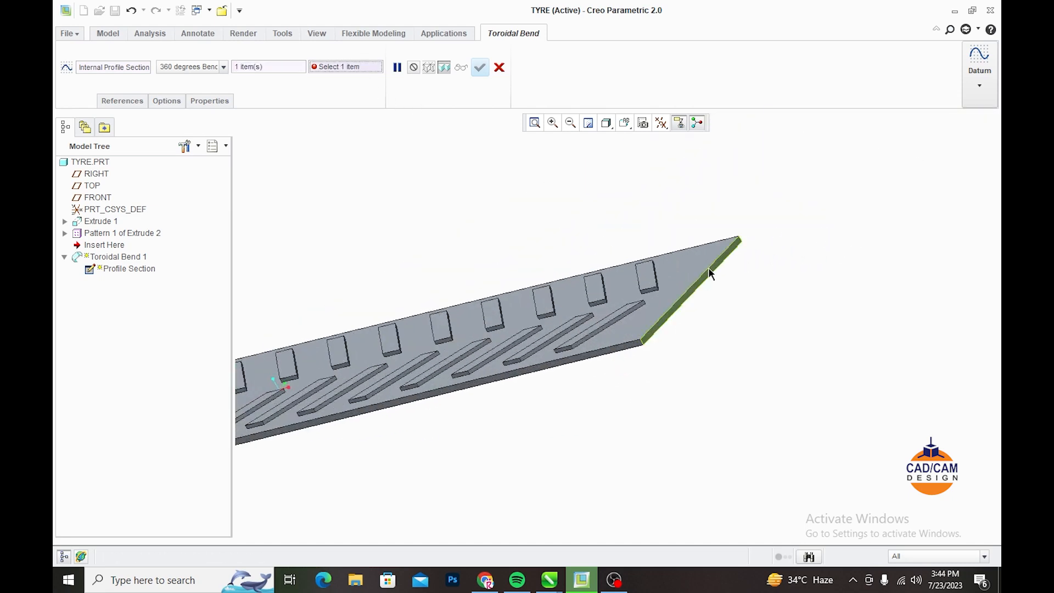
pyautogui.click(703, 282)
pyautogui.click(479, 67)
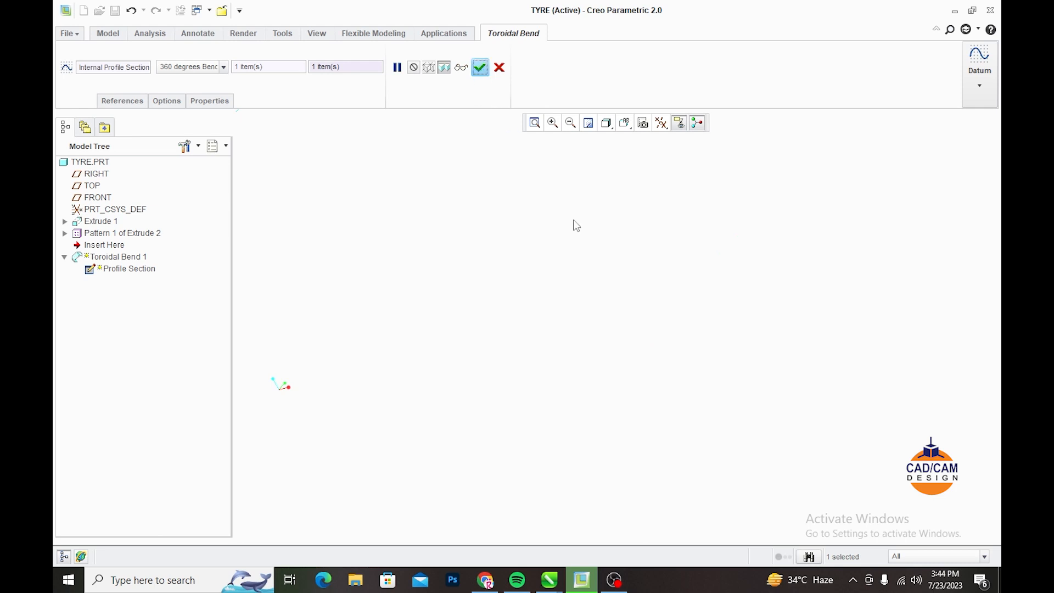
# Step: Examine the closed tyre's chevron tread and inner opening from several angles
pyautogui.moveTo(663, 359); pyautogui.dragTo(528, 338, button='middle')
pyautogui.scroll(-5, 641, 360)
pyautogui.scroll(4, 606, 426)
pyautogui.moveTo(607, 426); pyautogui.dragTo(593, 398, button='middle')
pyautogui.scroll(-3, 479, 373)
pyautogui.scroll(-1, 476, 366)
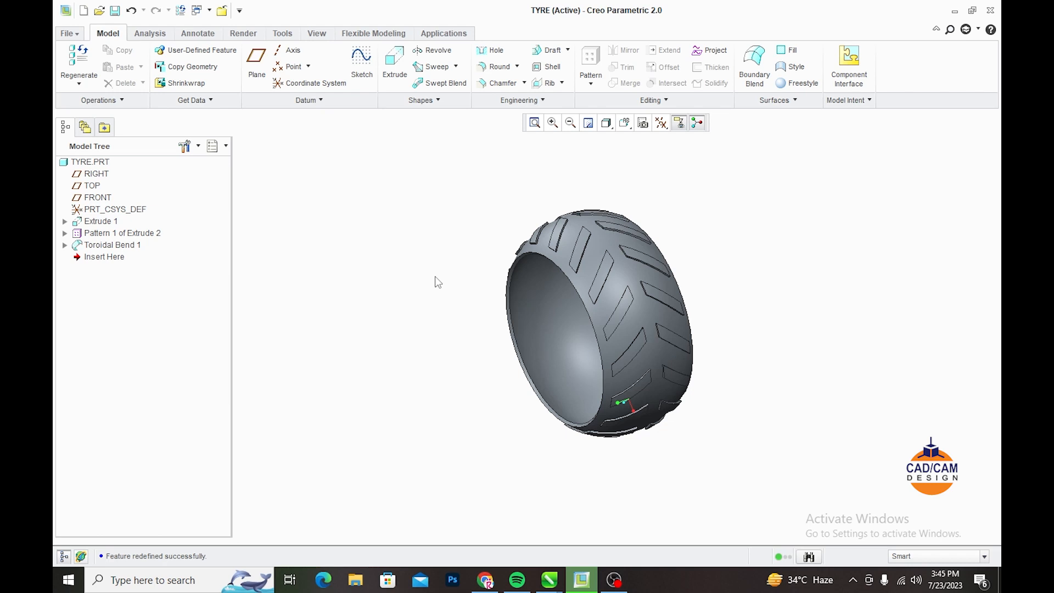
pyautogui.moveTo(466, 313); pyautogui.dragTo(443, 326, button='middle')
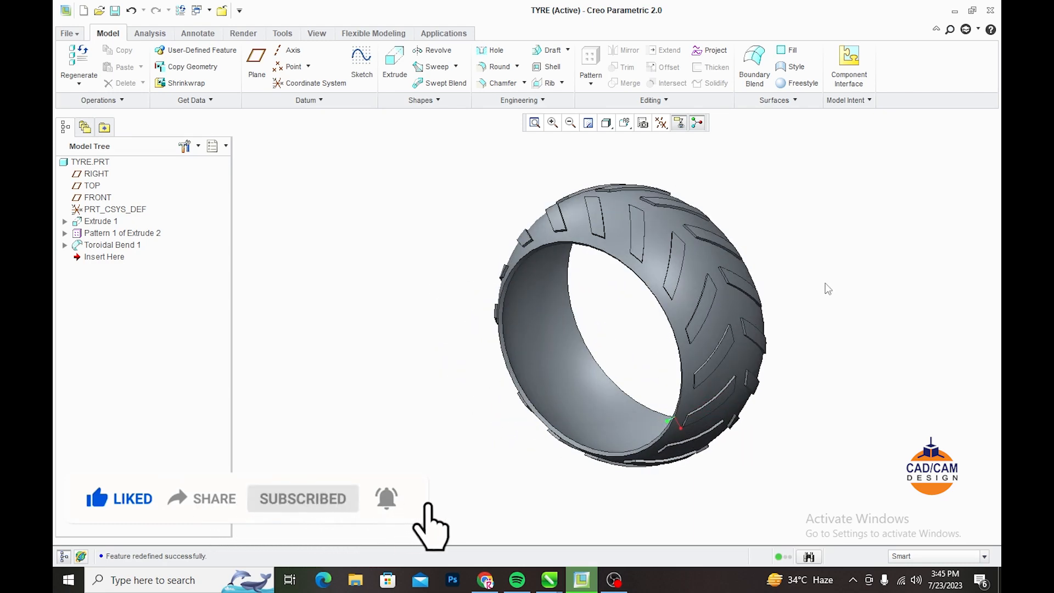
pyautogui.scroll(-2, 835, 289)
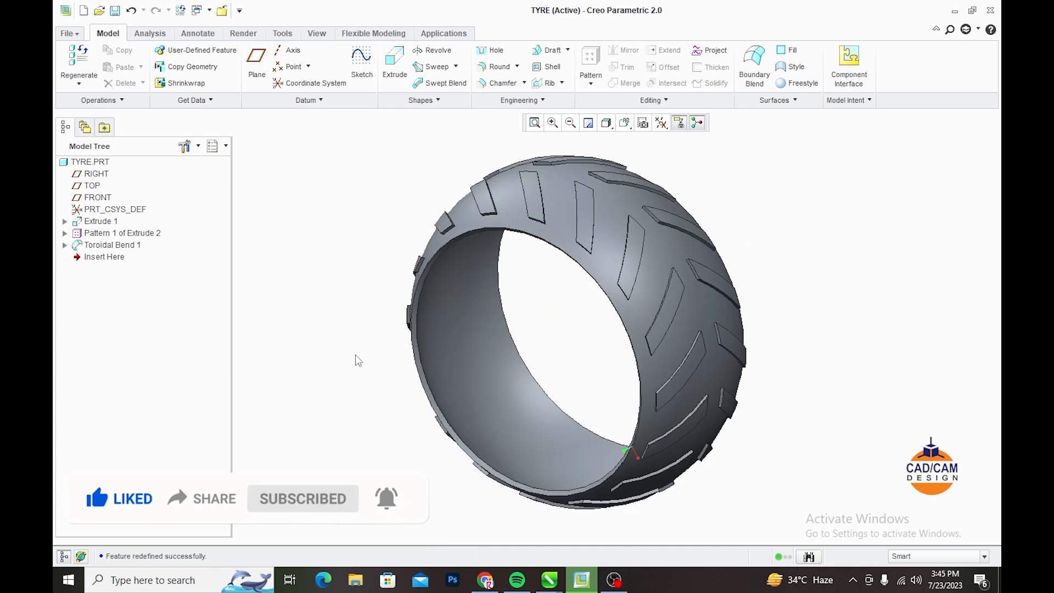